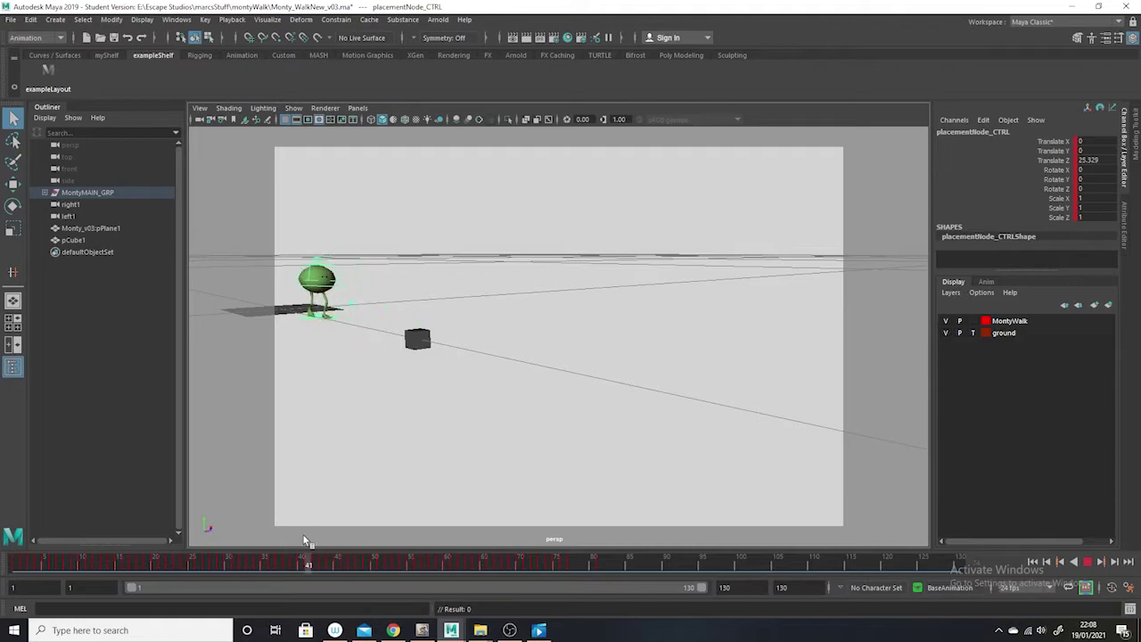
Step: Play back the walk animation in the perspective view to review the character's movement
left_click(1087, 563)
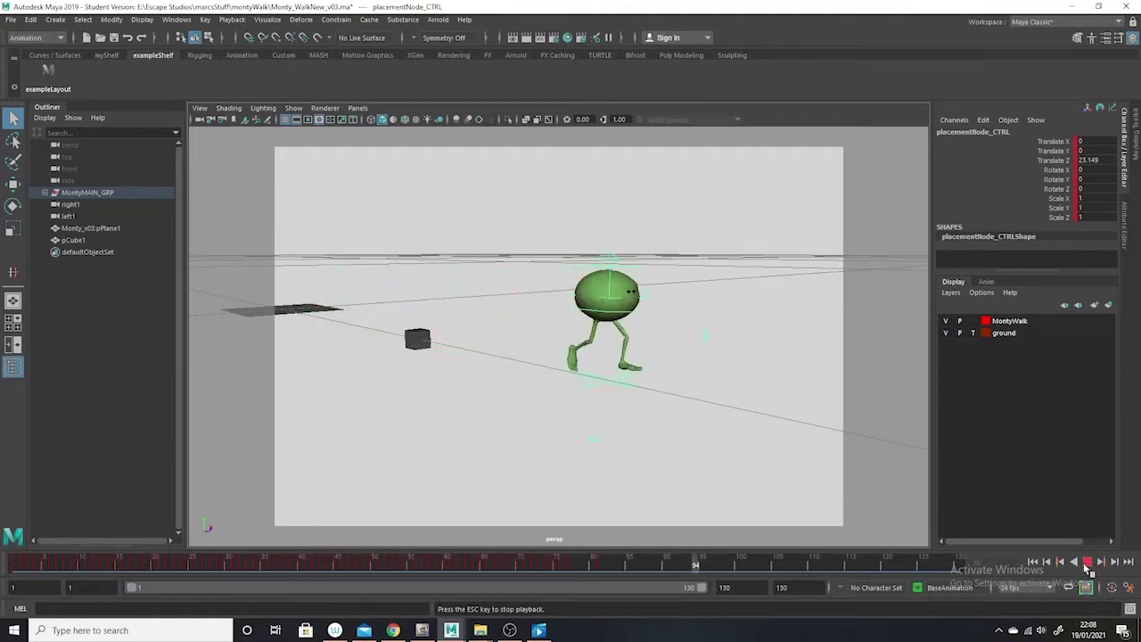
key("Escape")
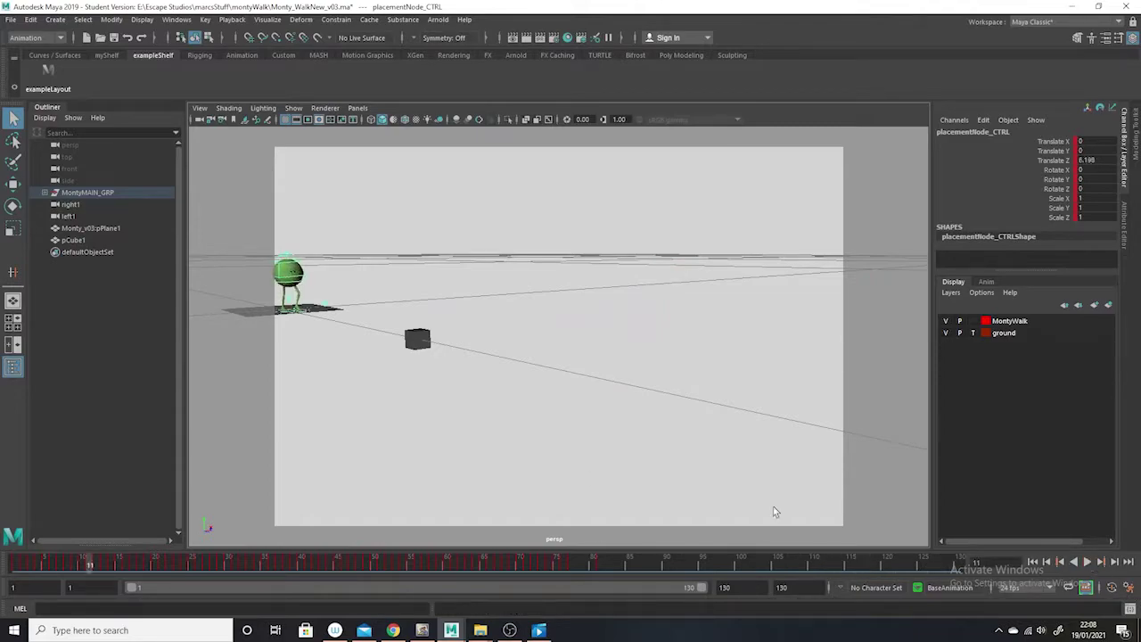
Step: Adjust the frame 75 key of placementNode_CTRL's Translate Z curve and its tangent to ease the change in speed
key("space")
mouse_move(694, 486)
middle_mouse_down("alt")
mouse_move(705, 497)
mouse_move(675, 484)
middle_mouse_up("alt")
right_click_drag(675, 484, 692, 520, "alt")
middle_click_drag(692, 520, 659, 533, "alt")
left_click_drag(652, 474, 586, 517)
left_click(615, 482)
left_click(652, 510)
left_click(617, 480)
left_click(620, 508)
left_click_drag(592, 480, 605, 505)
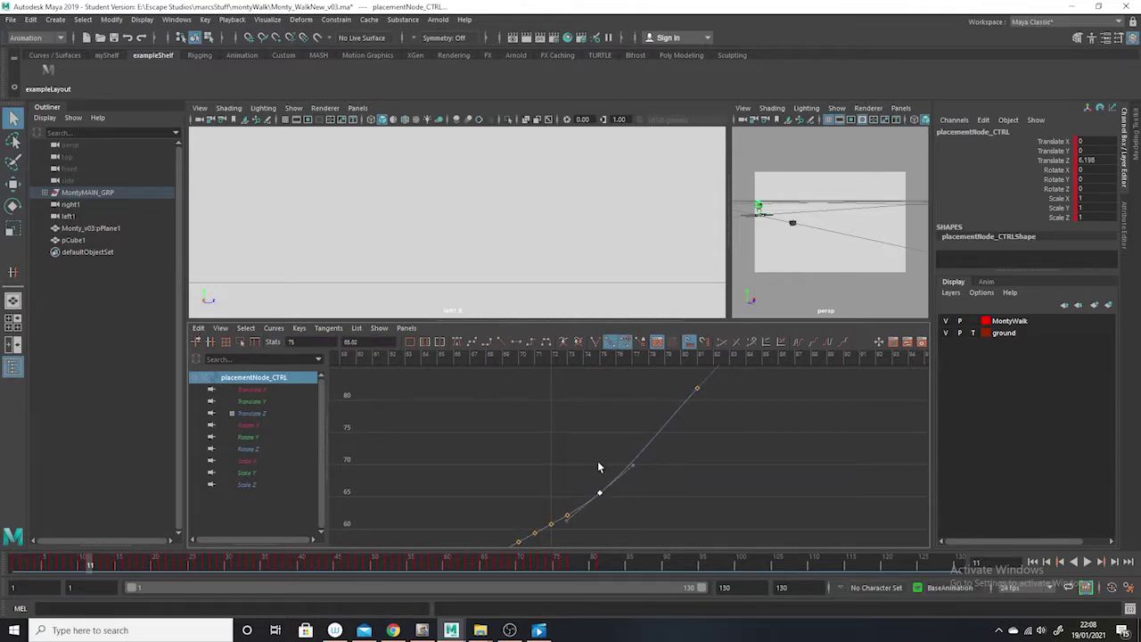
middle_click_drag(597, 448, 598, 458)
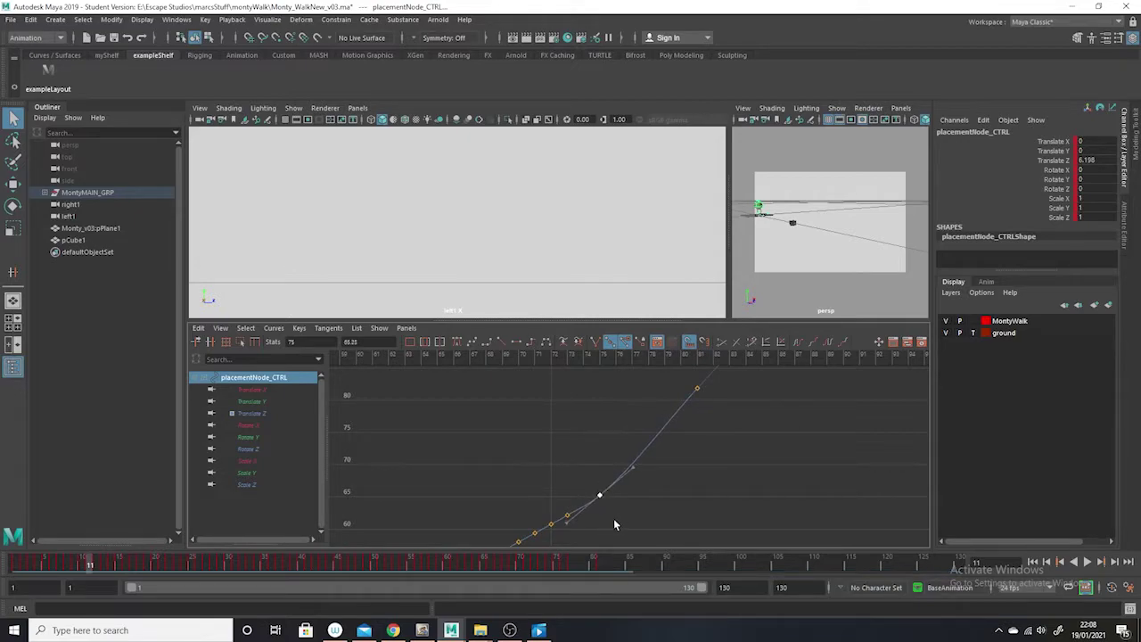
middle_click_drag(581, 523, 569, 539)
left_click(648, 506)
Step: Insert a key at frame 85 on placementNode_CTRL's Translate Z curve with the Insert Key Tool
middle_click_drag(693, 486, 682, 522, "alt")
right_click_drag(716, 515, 664, 473, "alt")
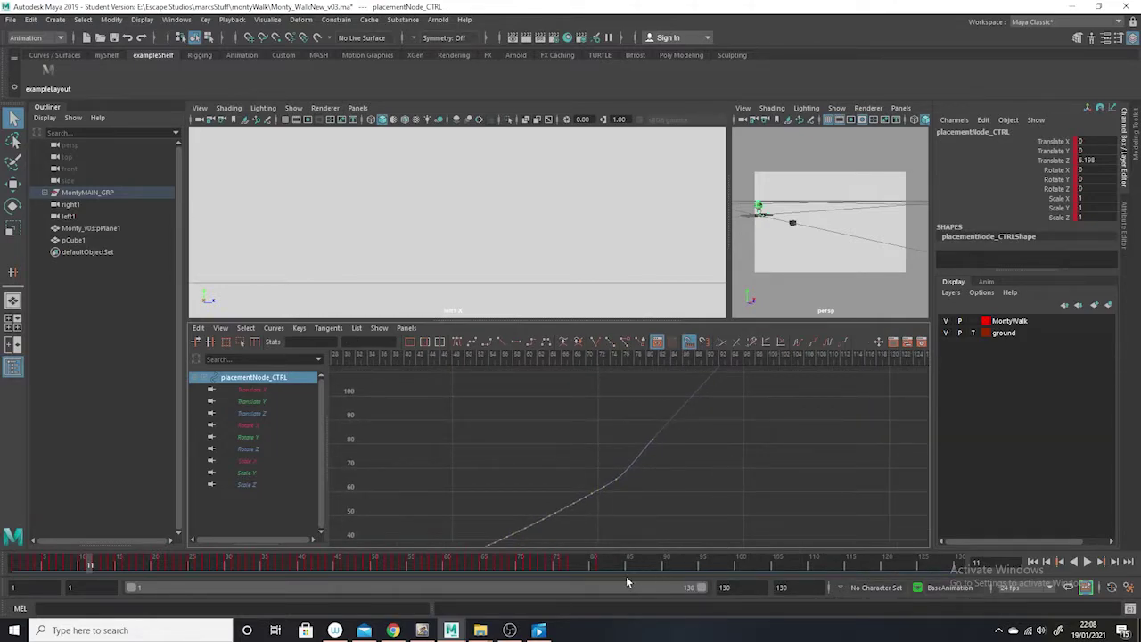
left_click(600, 568)
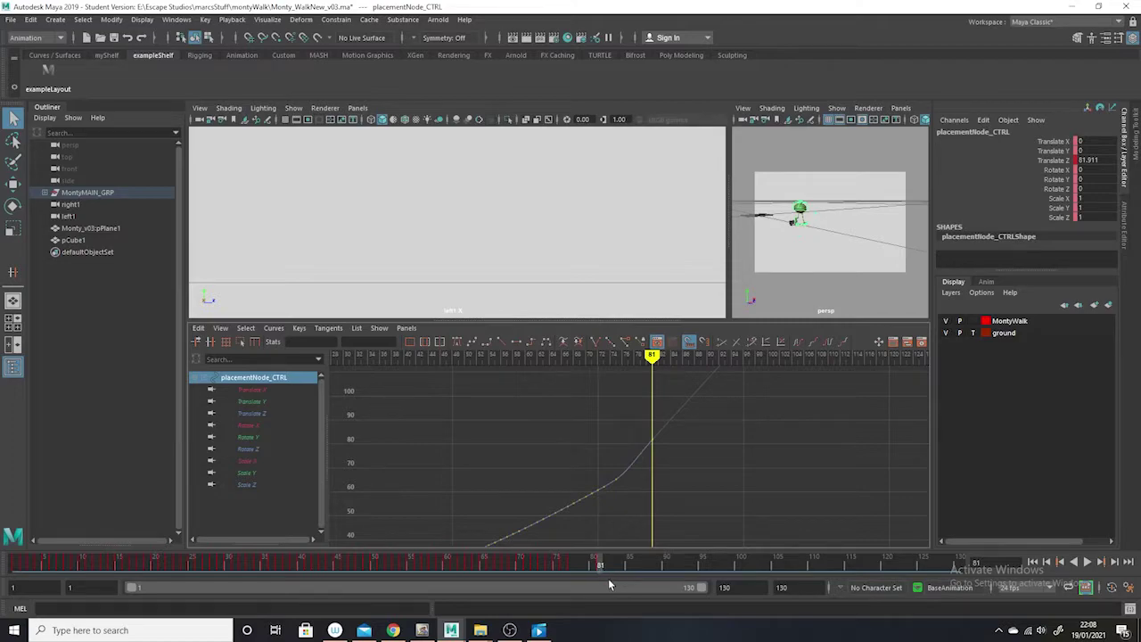
mouse_move(610, 568)
left_mouse_down()
mouse_move(640, 575)
mouse_move(630, 562)
left_mouse_up()
left_click(652, 438)
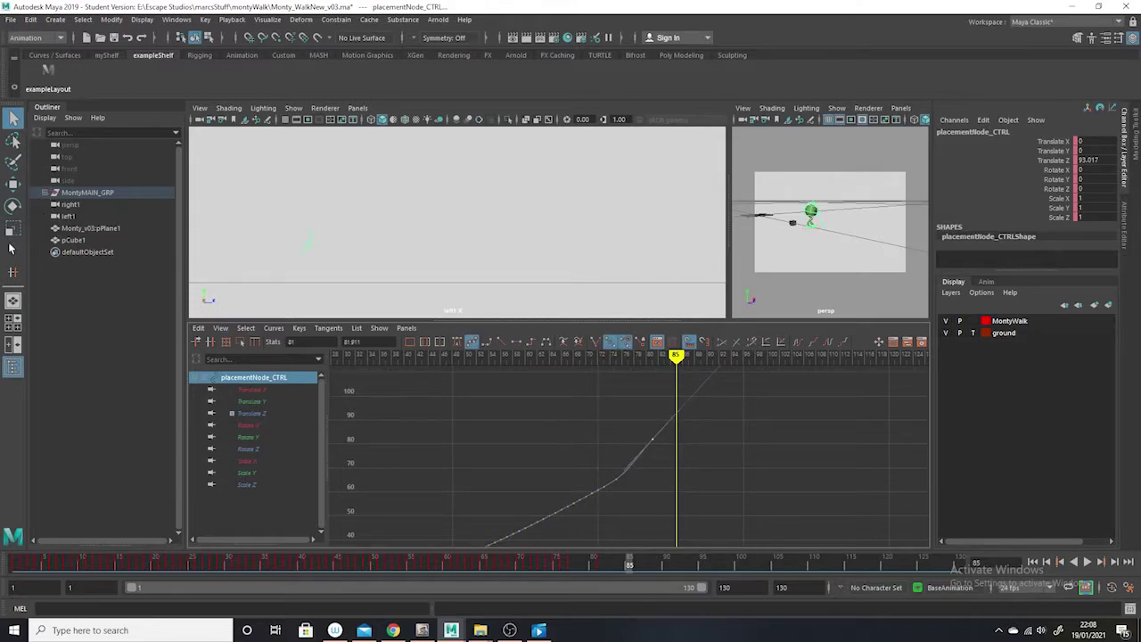
left_click(298, 328)
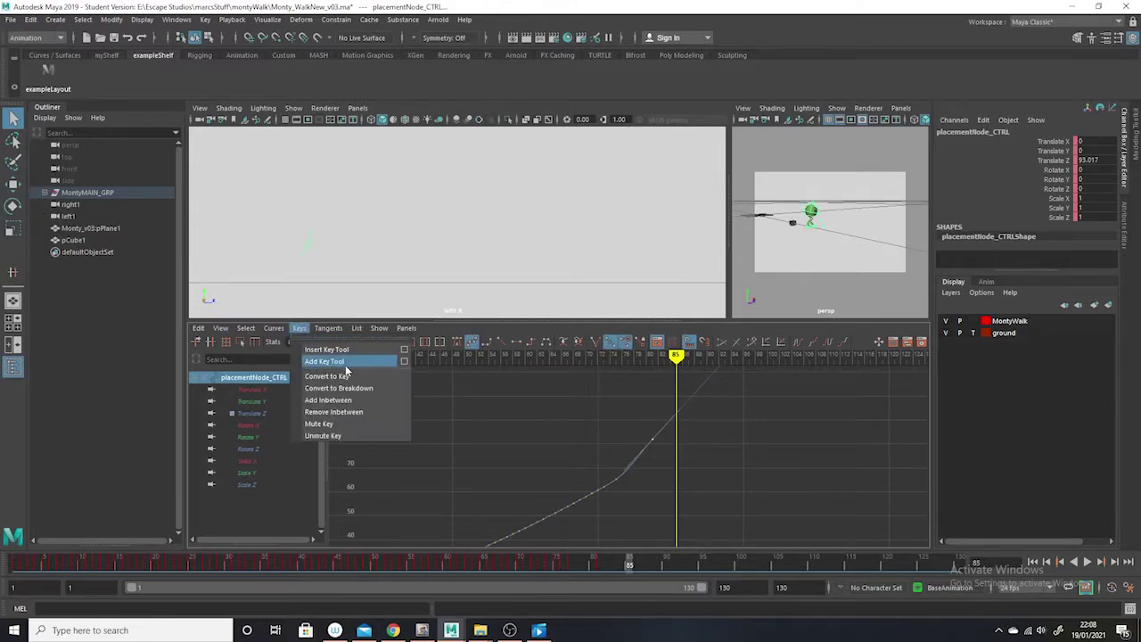
left_click(332, 353)
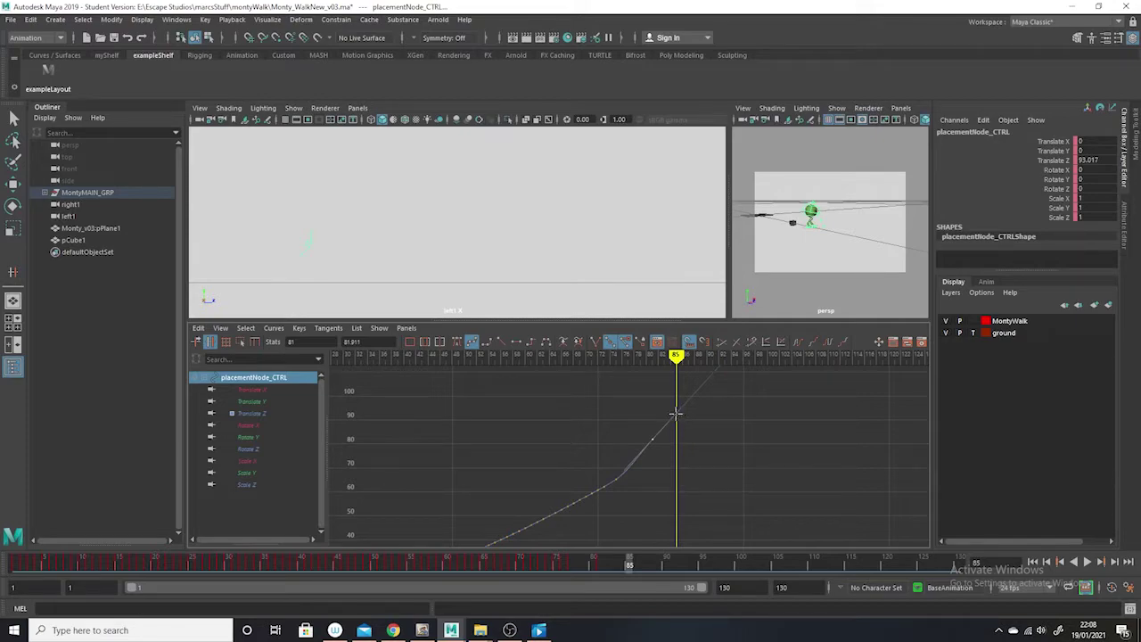
middle_click(676, 413)
Step: Delete the frame 81 key from the Translate Z curve so it runs directly between the keys at frames 75 and 85
left_click(472, 343)
left_click(13, 119)
left_click_drag(652, 456, 663, 478)
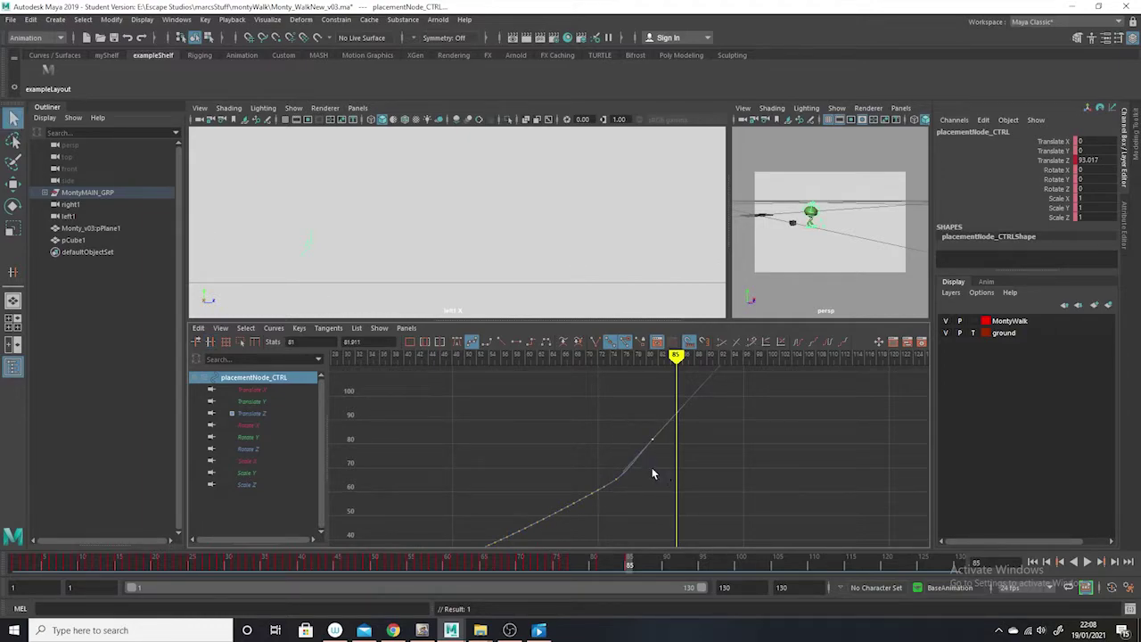
left_click(649, 466)
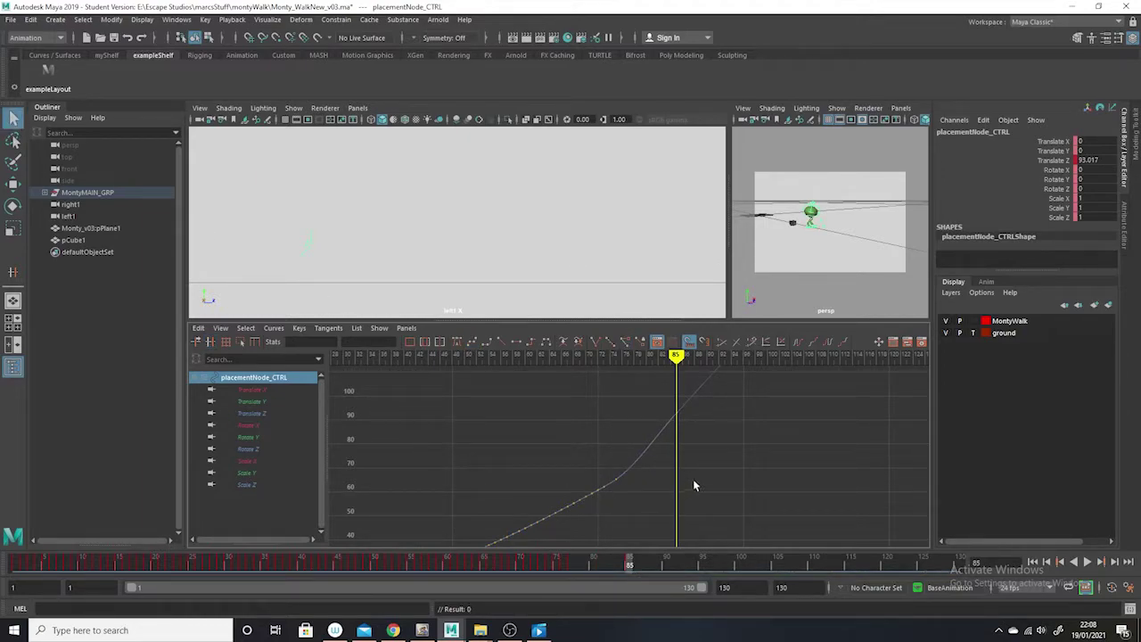
left_click_drag(669, 402, 678, 460)
scroll(673, 482, "down", 3)
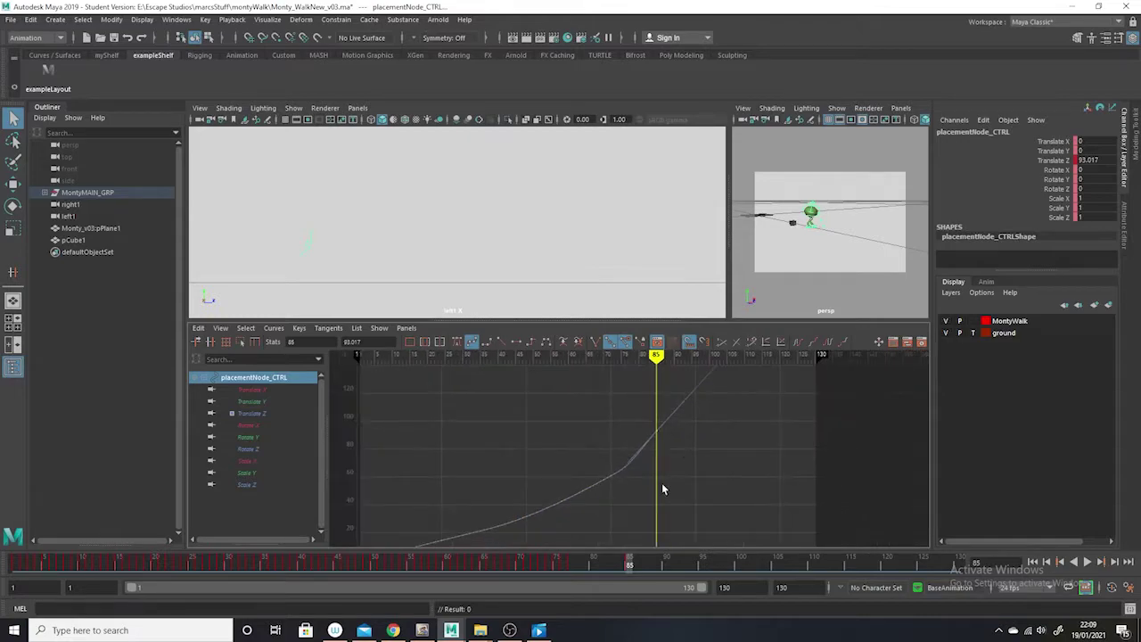
left_click(692, 498)
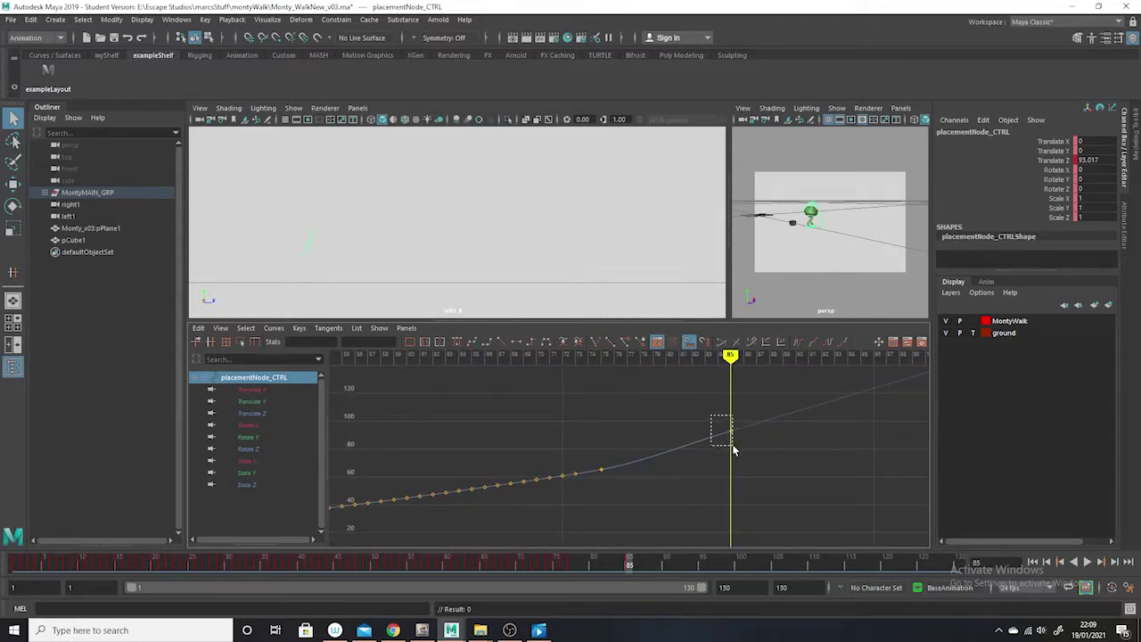
left_click_drag(732, 448, 730, 446)
left_click(682, 426)
Step: Scrub and play back the animation in the full perspective view to review the speed change near the cube
left_click(596, 562)
left_click_drag(595, 562, 273, 563)
key("space")
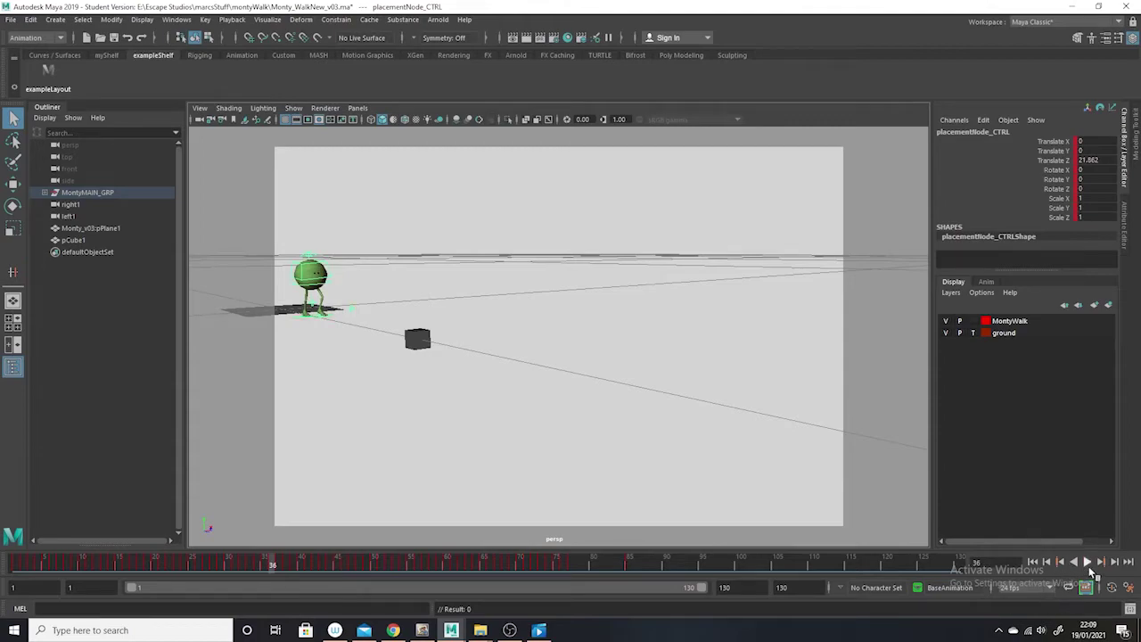
left_click(1088, 563)
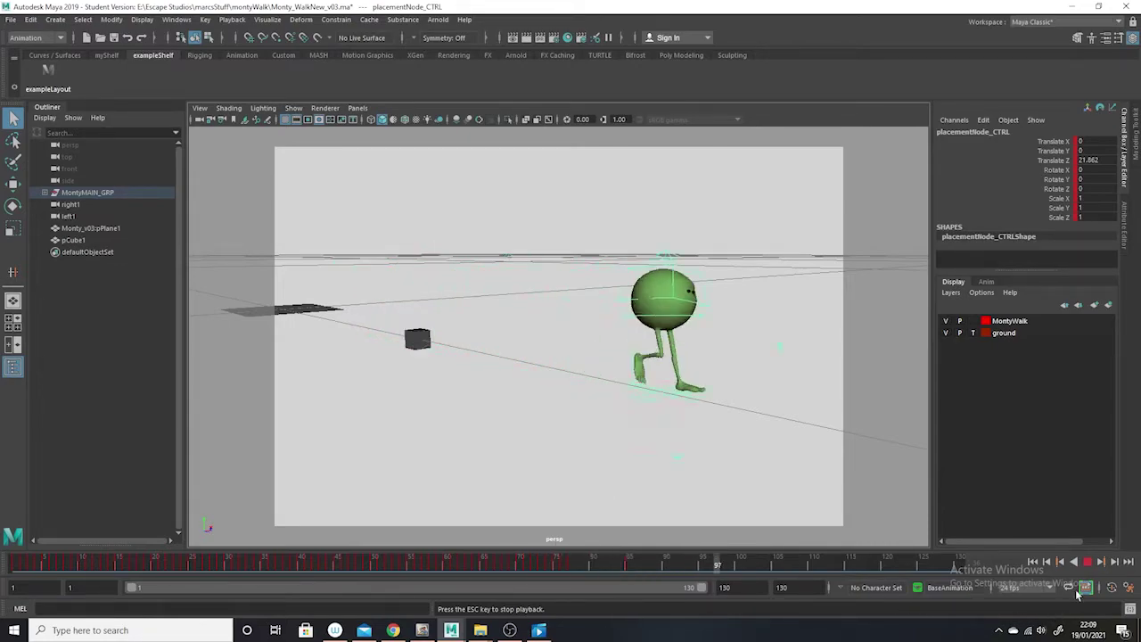
left_click_drag(489, 569, 544, 599)
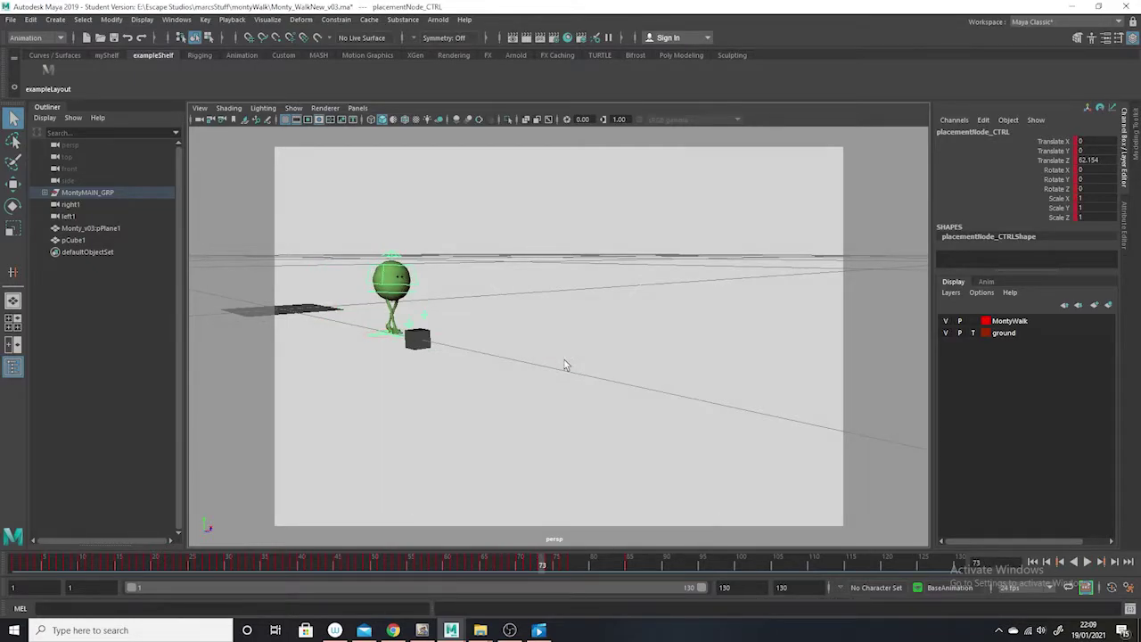
Step: Widen the perspective view above the graph editor and frame the character's feet beside the cube
key("space")
scroll(517, 237, "down", 2)
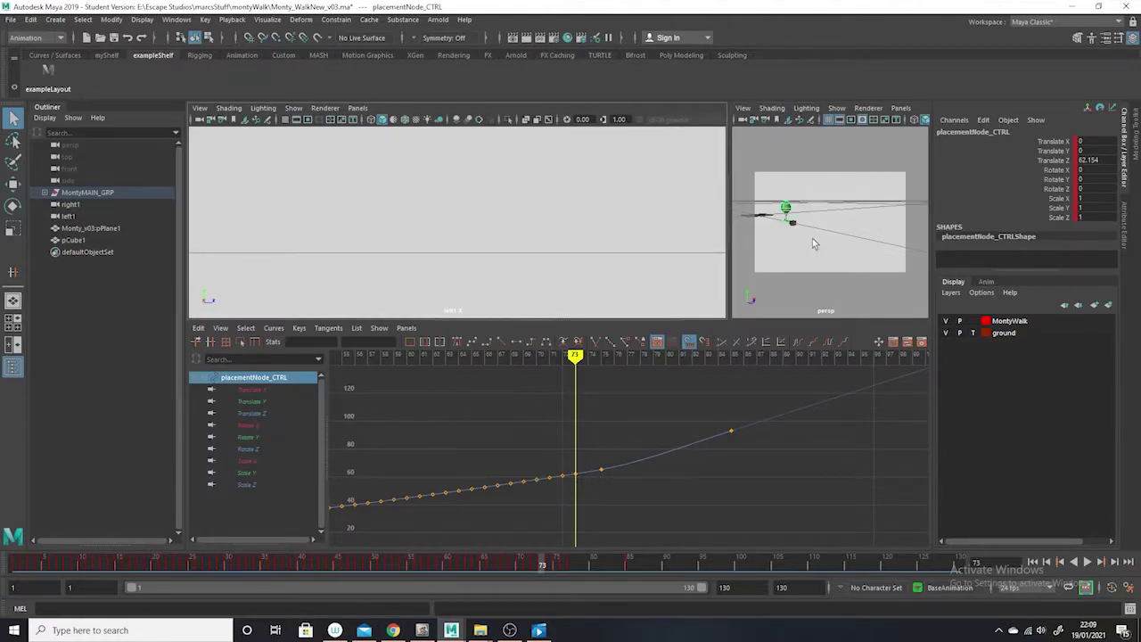
key("space")
left_click_drag(572, 359, 596, 367, "alt")
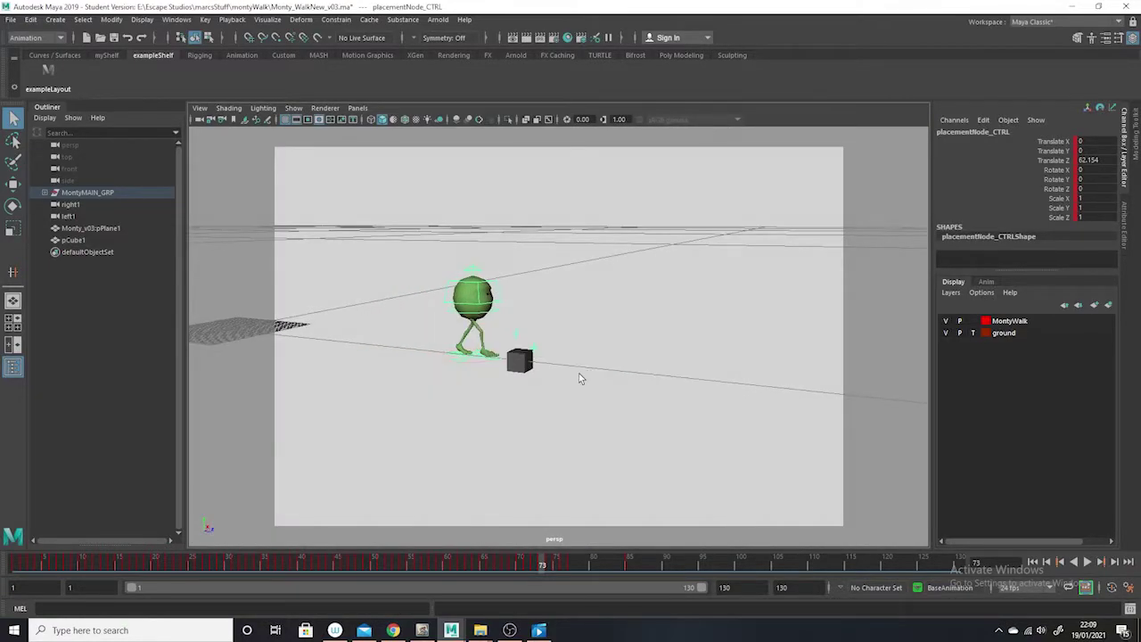
key("space")
left_click_drag(729, 223, 328, 224)
scroll(624, 285, "up", 5)
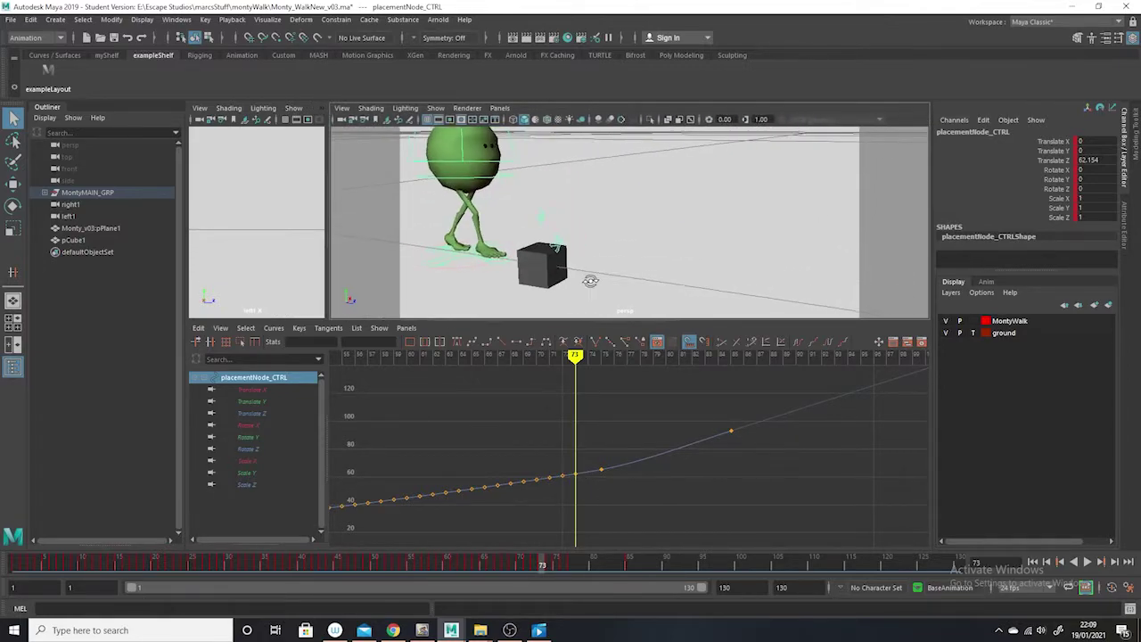
Step: Select R_foot_CTRL and examine the foot contact beside the cube up to frame 76 from a side angle
left_click(477, 259)
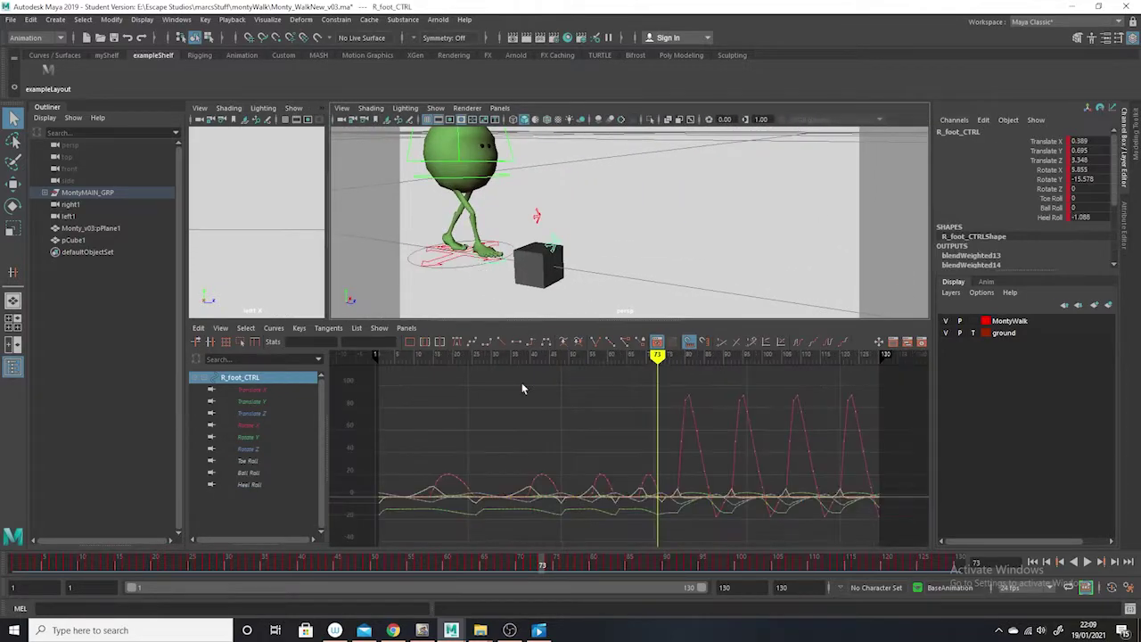
mouse_move(537, 575)
left_mouse_down()
mouse_move(517, 566)
mouse_move(557, 572)
left_mouse_up()
left_click_drag(582, 219, 711, 245, "alt")
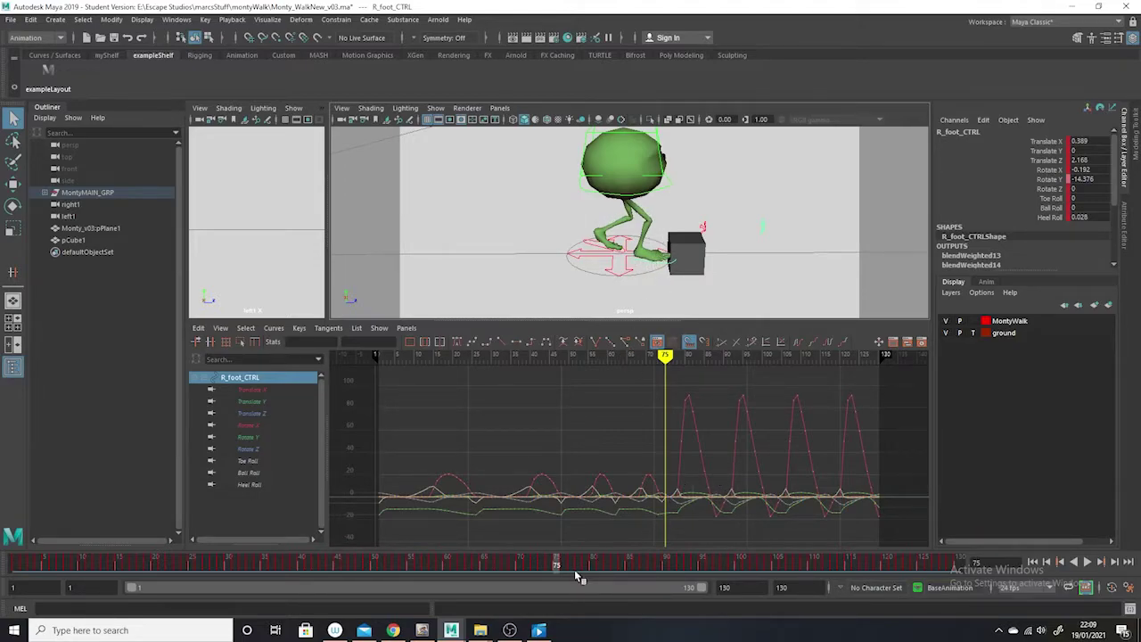
left_click_drag(557, 567, 564, 567)
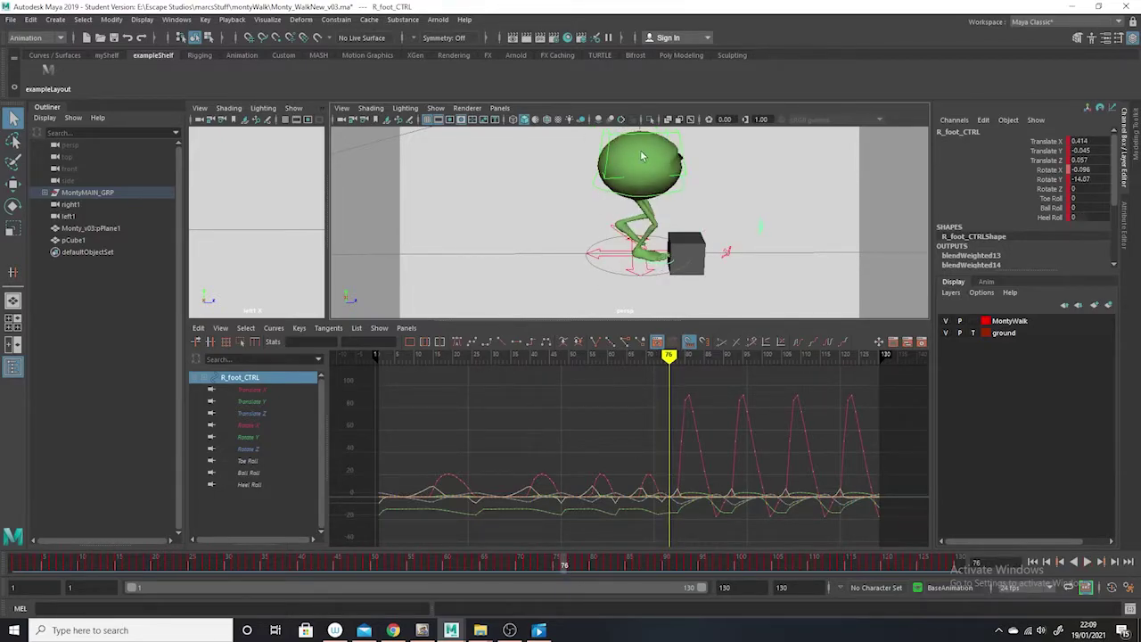
Step: Scale root_CTRL's Translate Y keys around frame 76 downward, reaching about -2.06 at frame 76
left_click(677, 195)
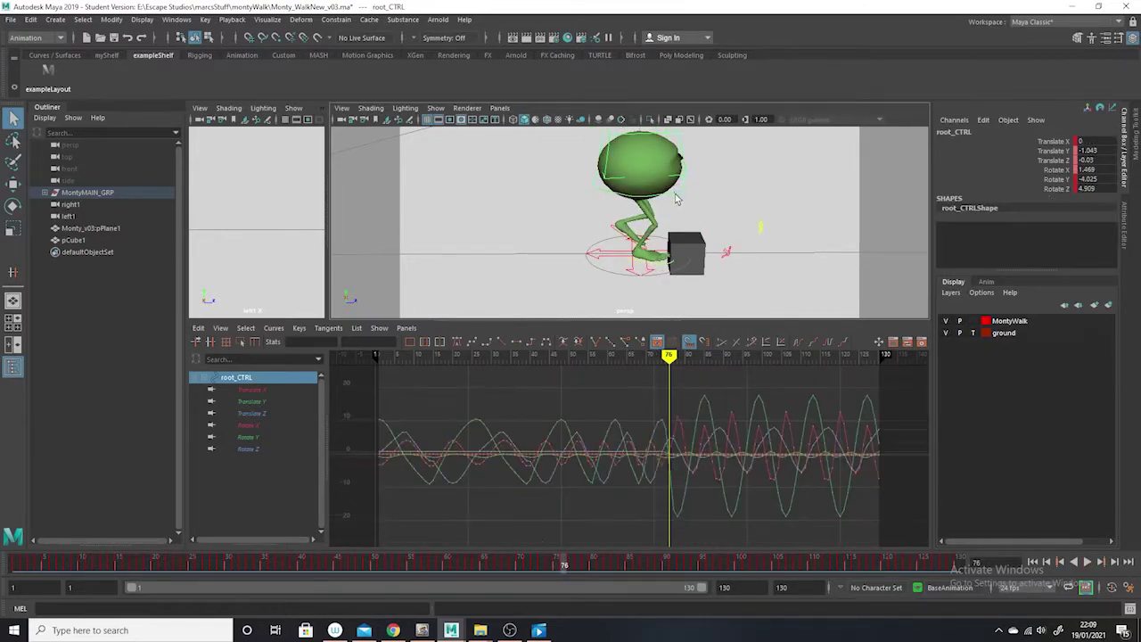
left_click(259, 406)
scroll(683, 526, "up", 3)
right_click_drag(683, 537, 740, 530, "alt+shift")
left_click_drag(740, 482, 660, 578)
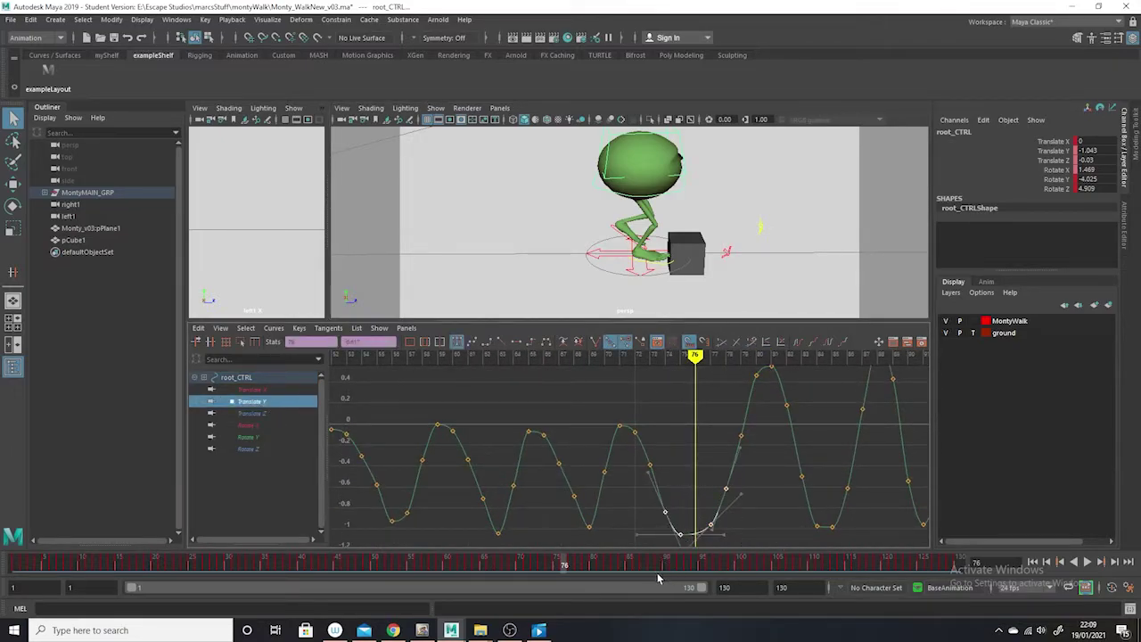
left_click(13, 231)
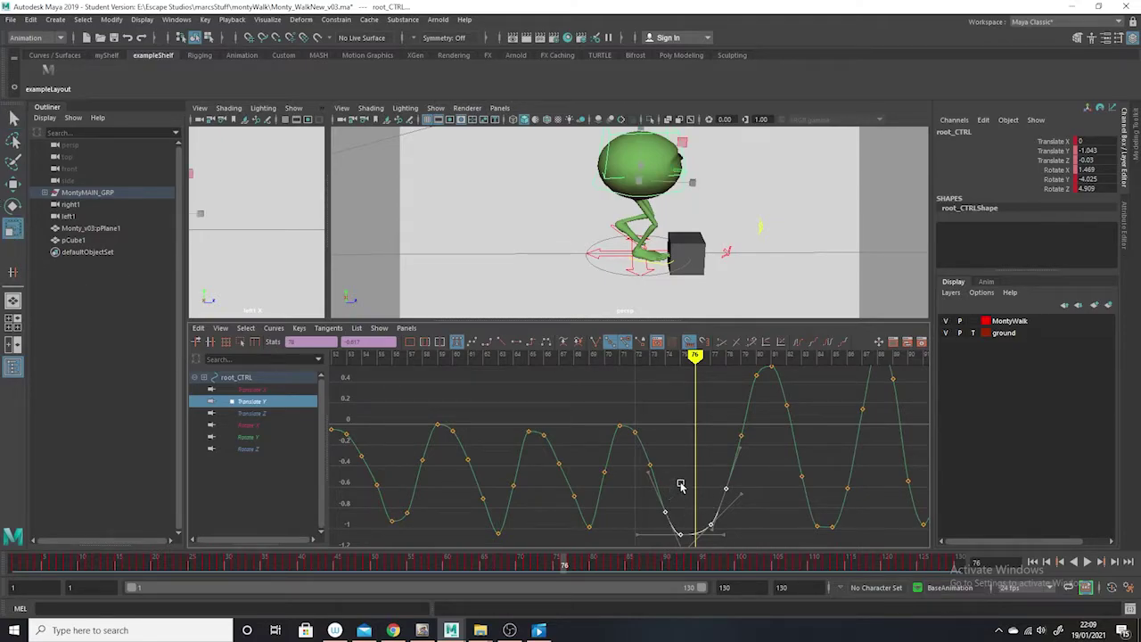
middle_click_drag(679, 478, 675, 461)
key("a")
right_click_drag(678, 459, 708, 484, "alt")
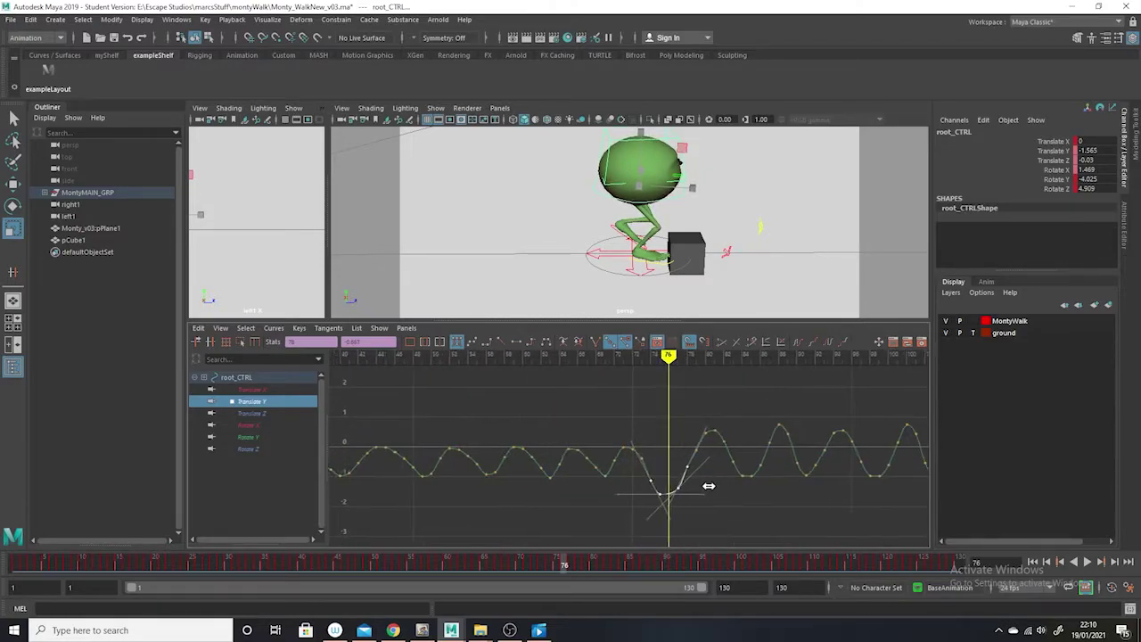
left_click_drag(563, 565, 563, 565)
middle_click_drag(660, 438, 656, 436, "shift")
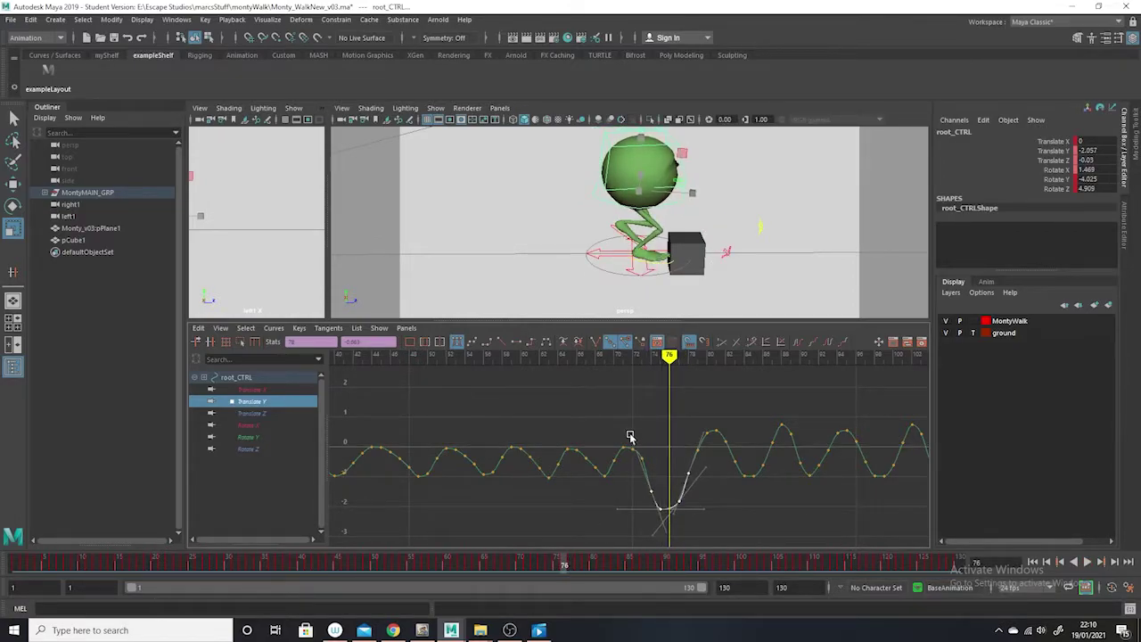
Step: Scale root_CTRL's Translate Y keys around the following peak upward, reaching about 1.57 at frame 81
mouse_move(566, 568)
left_mouse_down()
mouse_move(538, 567)
mouse_move(585, 571)
left_mouse_up()
left_click_drag(751, 419, 693, 458)
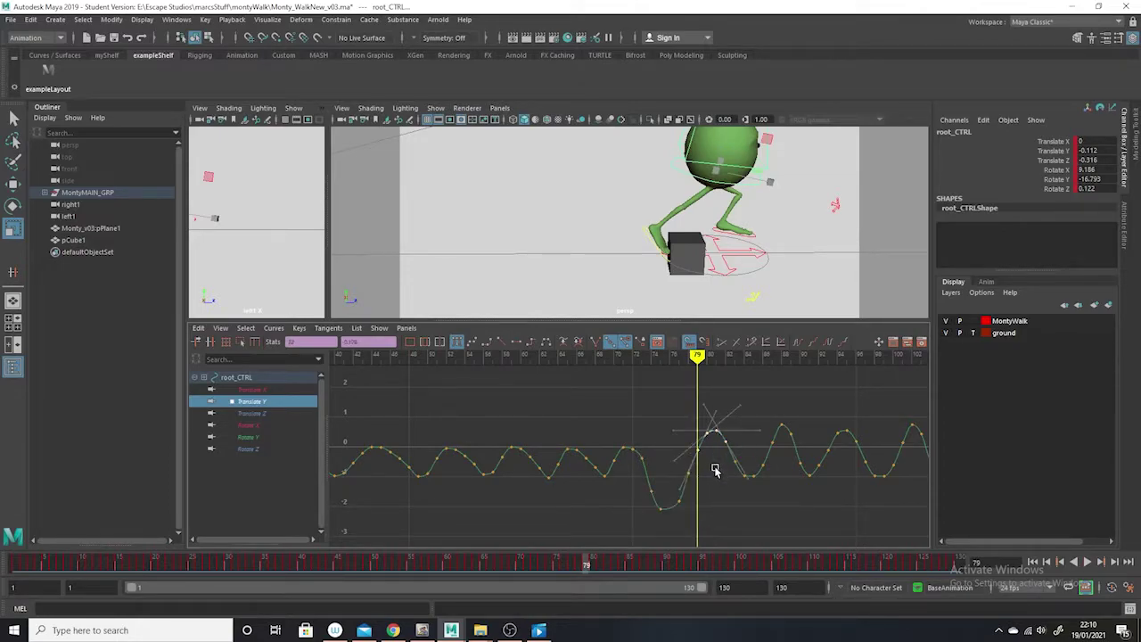
middle_click_drag(711, 459, 704, 440, "shift")
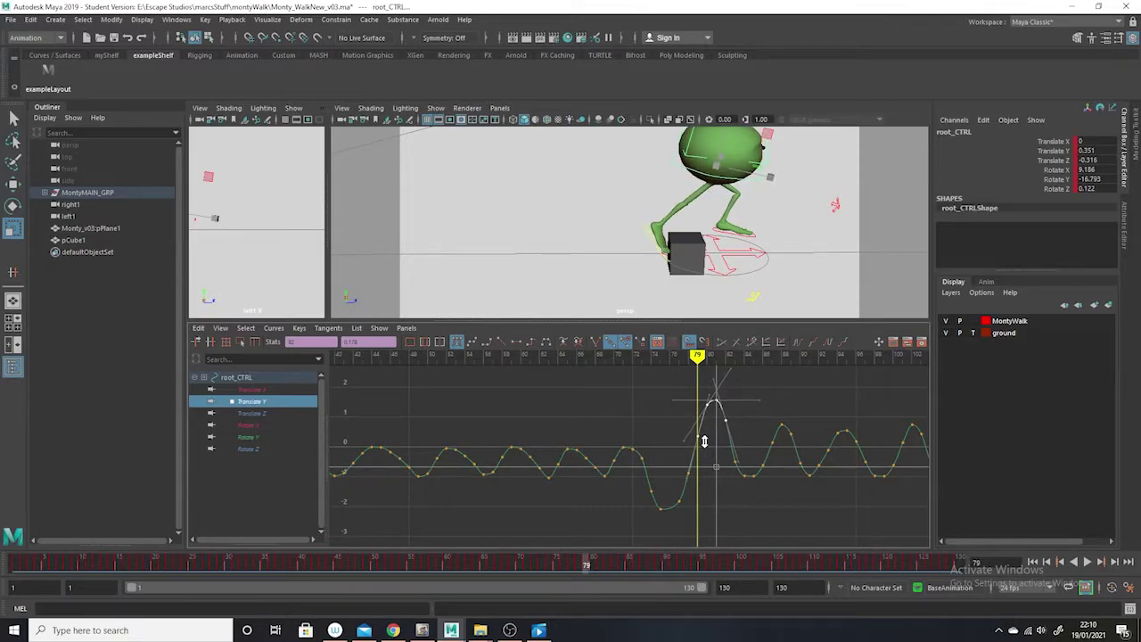
left_click(721, 494)
Step: Lower root_CTRL's two highest Translate Y keys at frames 80 and 81, to about 1.3 at frame 81
mouse_move(589, 563)
left_mouse_down()
mouse_move(572, 561)
mouse_move(600, 563)
left_mouse_up()
left_click(708, 405)
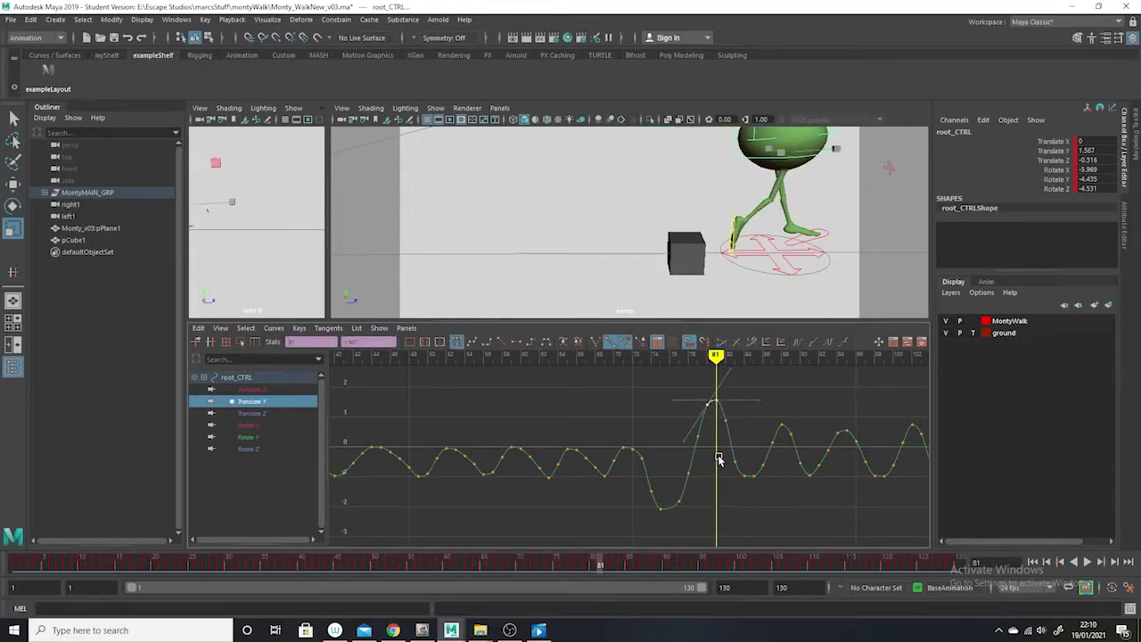
middle_click_drag(716, 450, 711, 460)
mouse_move(602, 564)
left_mouse_down()
mouse_move(585, 562)
mouse_move(616, 567)
left_mouse_up()
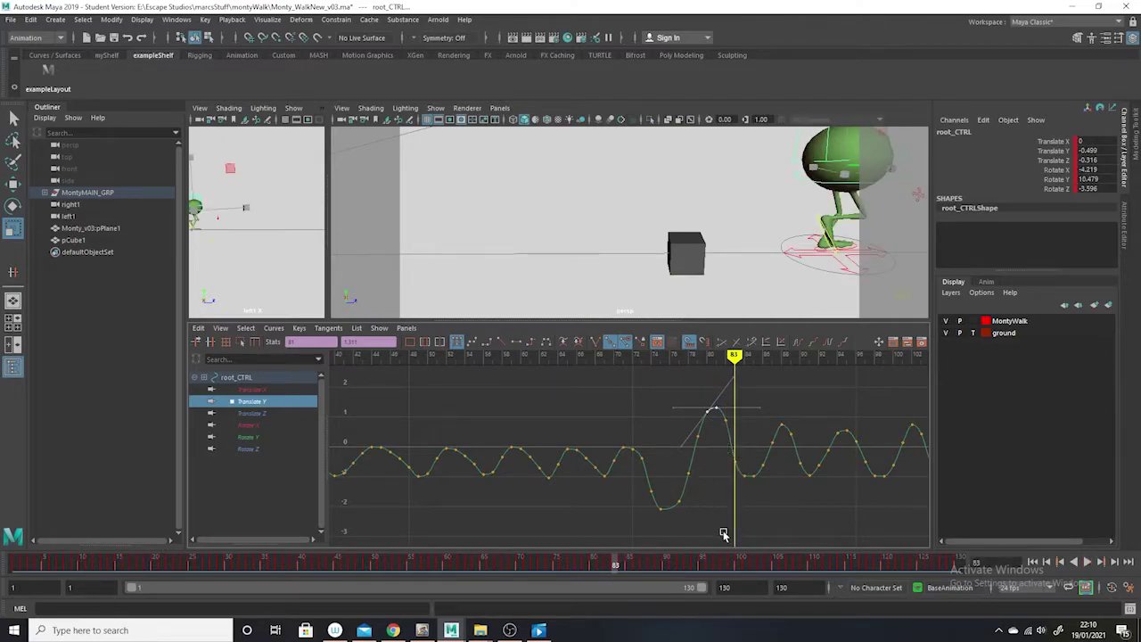
Step: At frame 76, reselect root_CTRL for rotation and show only its Rotate X curve
left_click_drag(616, 567, 564, 568)
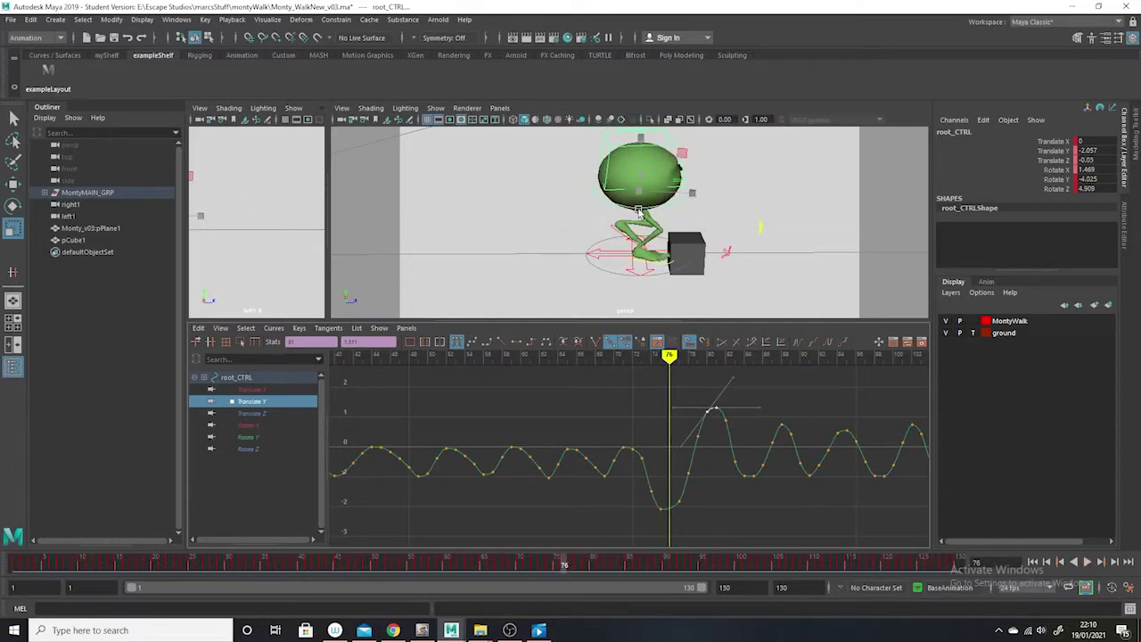
left_click(607, 174)
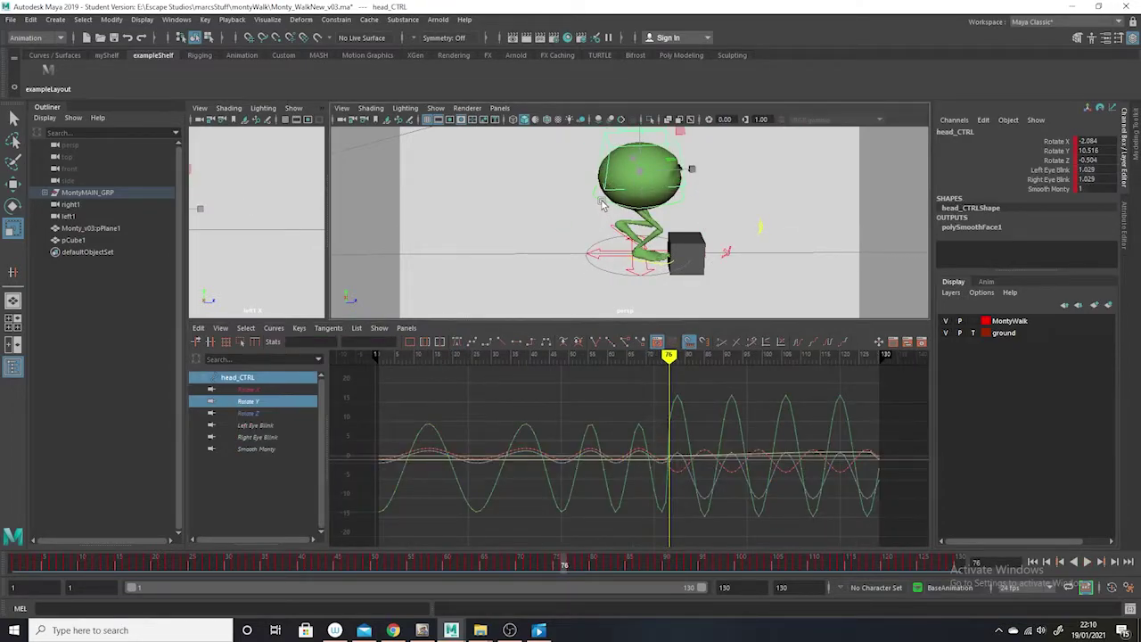
left_click(602, 205)
left_click(670, 209)
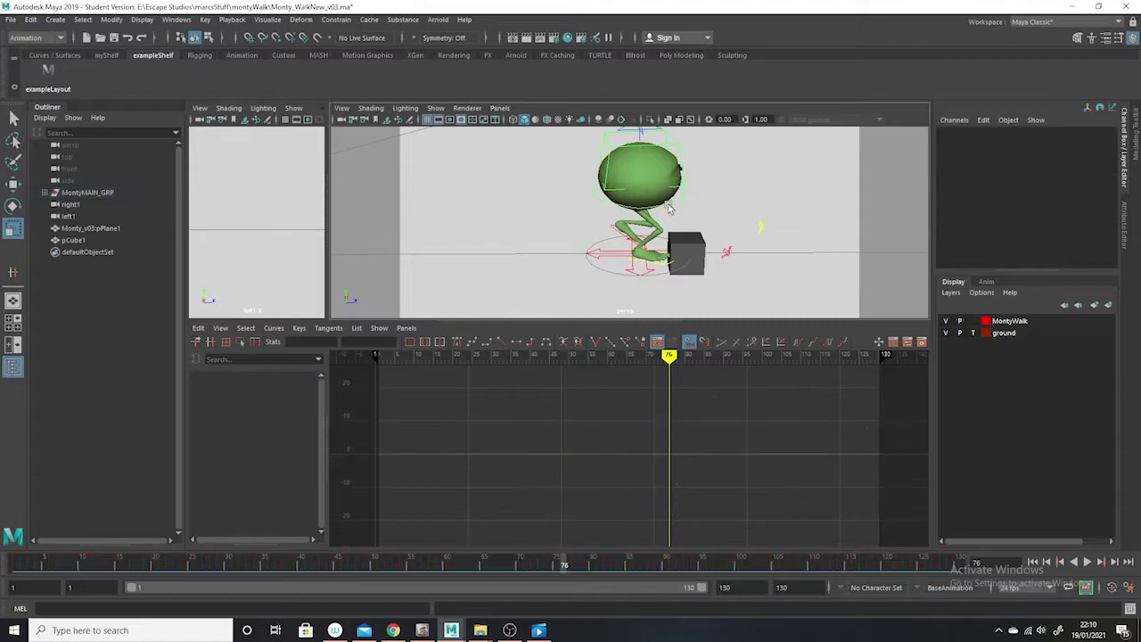
left_click(669, 206)
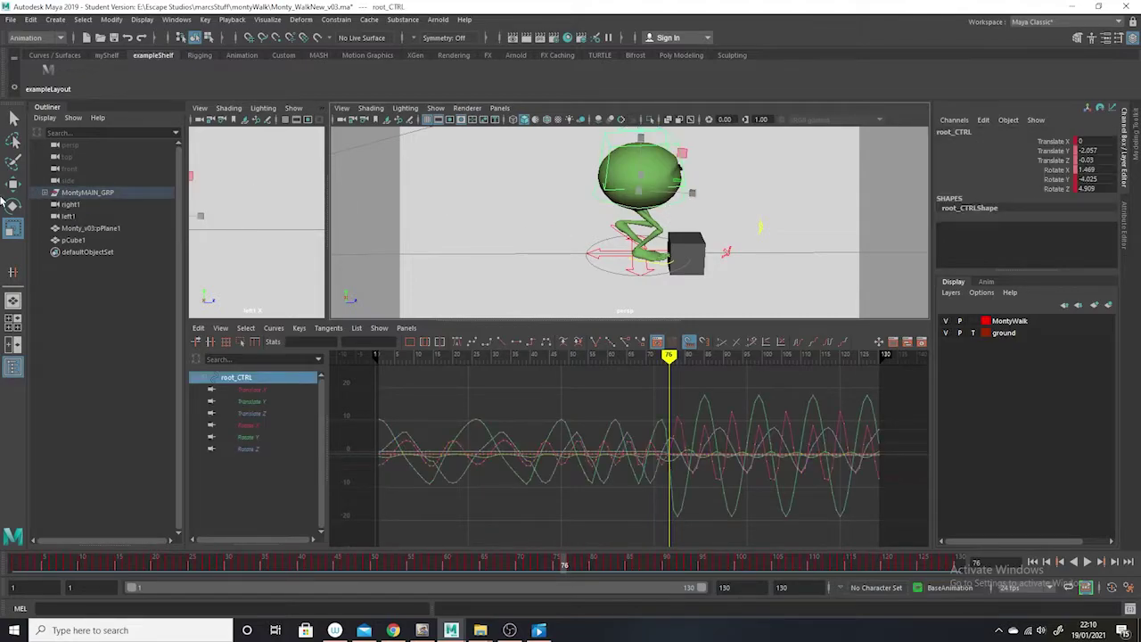
left_click(12, 205)
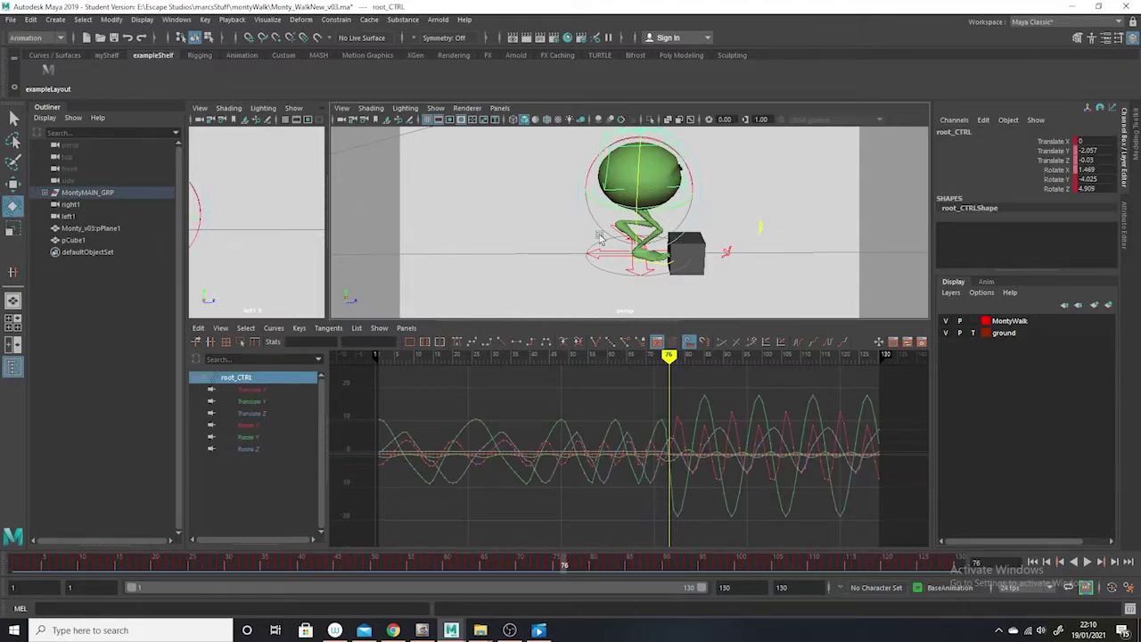
left_click(255, 423)
Step: Lower root_CTRL's Rotate X keys at frames 75 and 77, bringing frame 75 to about -7
right_click_drag(745, 519, 790, 503, "alt")
middle_click_drag(790, 502, 671, 506, "alt")
mouse_move(673, 477)
left_mouse_down()
mouse_move(640, 497)
mouse_move(683, 483)
left_mouse_up()
middle_click_drag(694, 493, 698, 473)
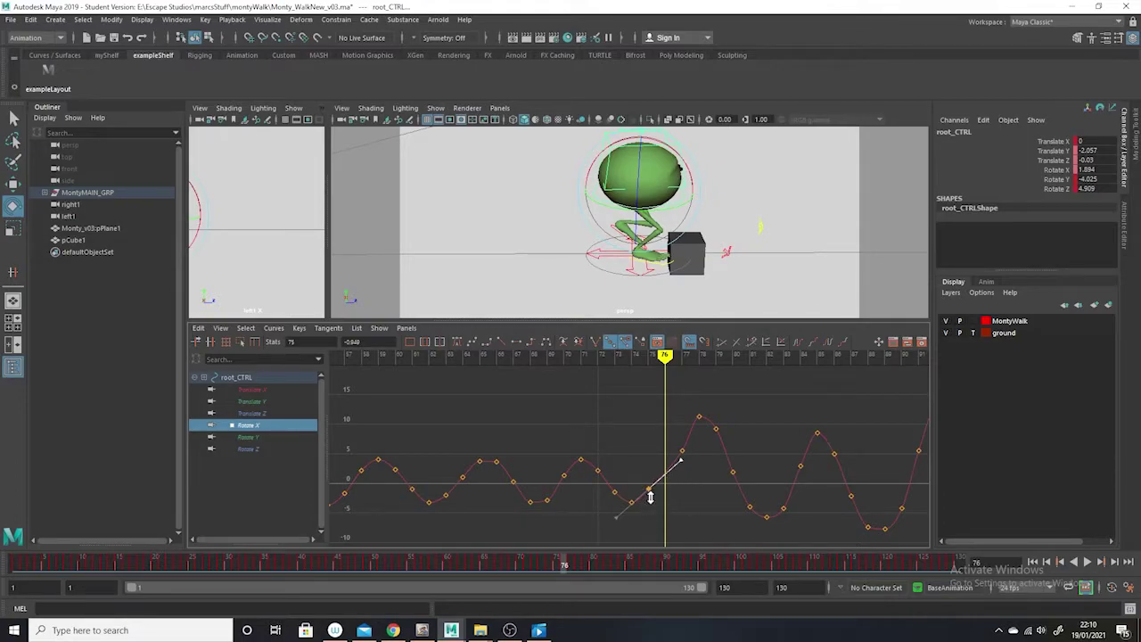
left_click_drag(677, 463, 647, 502)
middle_click_drag(647, 502, 671, 542, "shift")
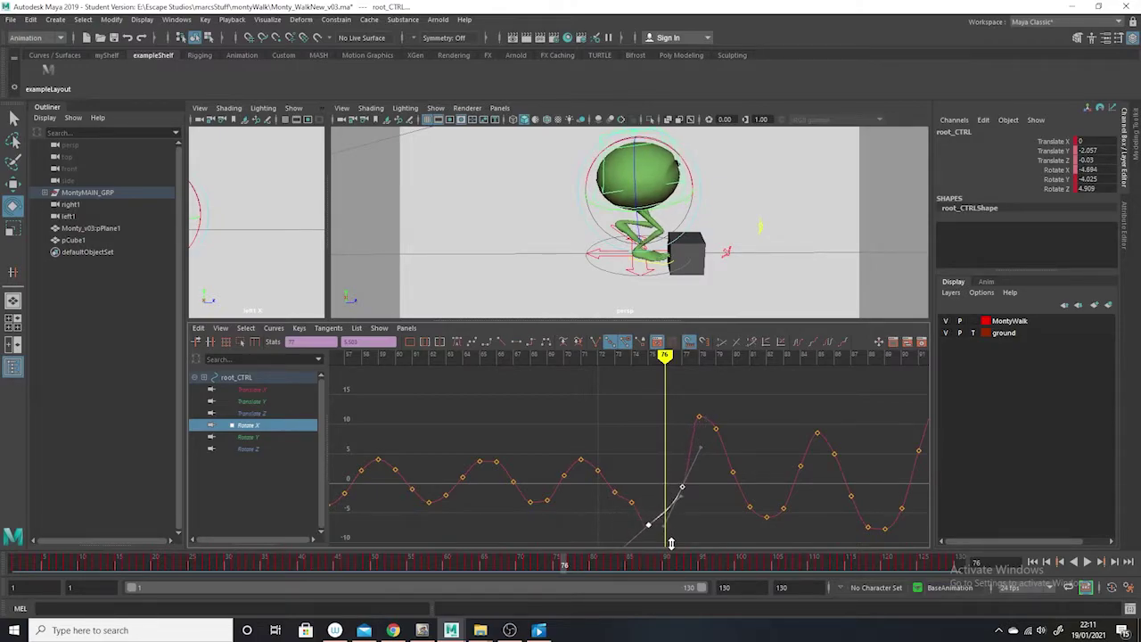
Step: Delete root_CTRL's Rotate X key at frame 74
left_click(692, 537)
left_click_drag(641, 474, 626, 509)
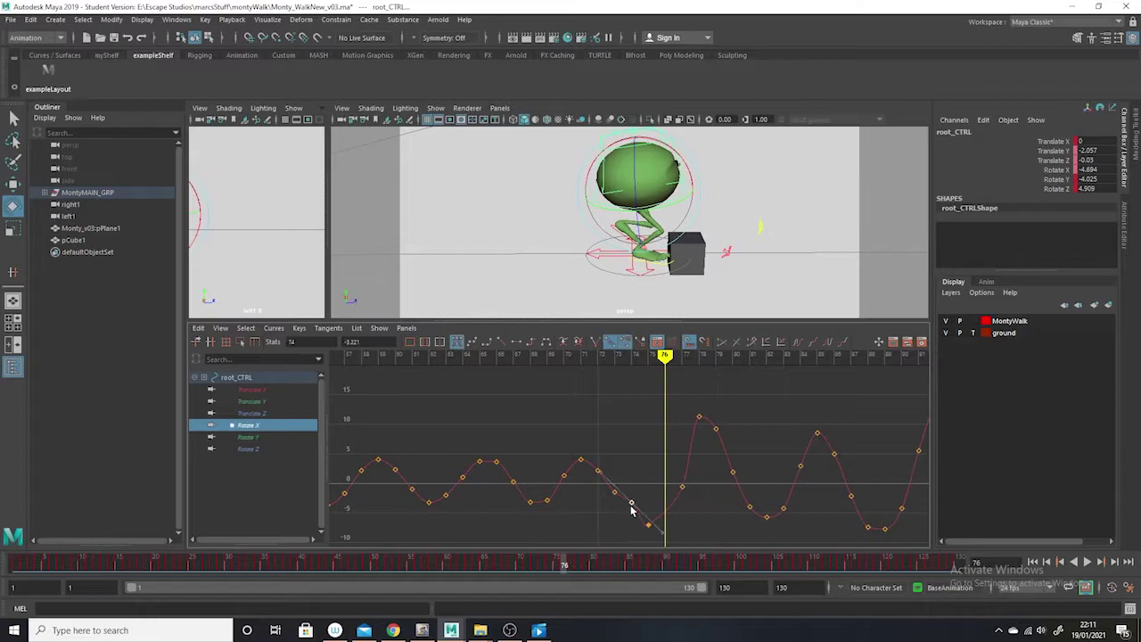
key("Delete")
mouse_move(567, 564)
left_mouse_down()
mouse_move(542, 563)
mouse_move(563, 566)
left_mouse_up()
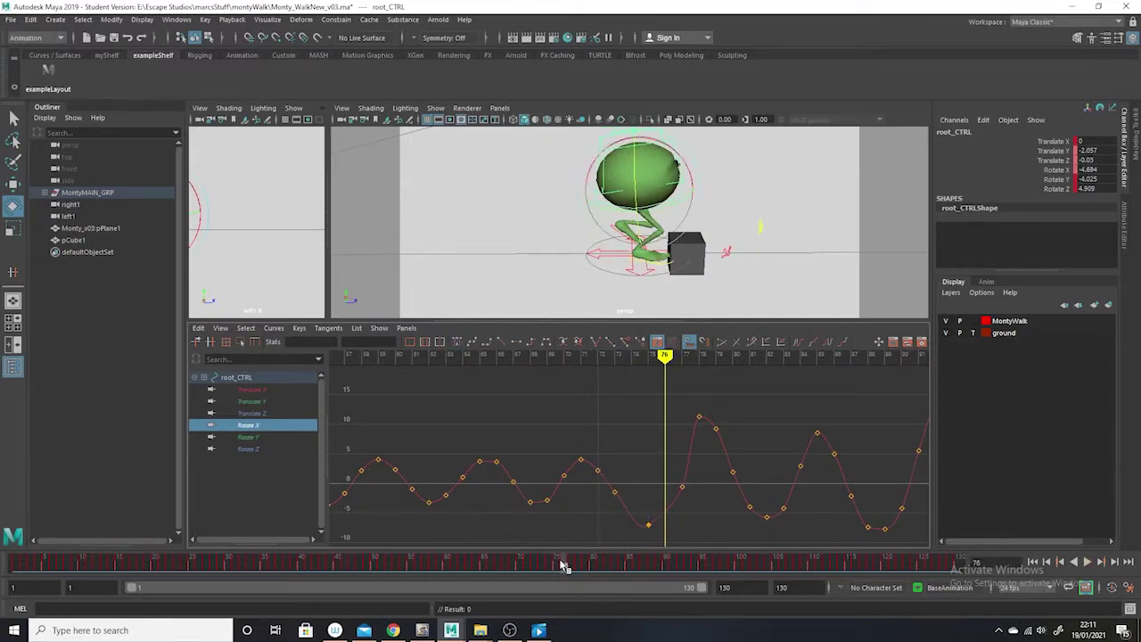
Step: Lower the Rotate X key at frame 77 slightly and flatten the tangent at frame 75, checking the pose at frame 79
left_click(683, 486)
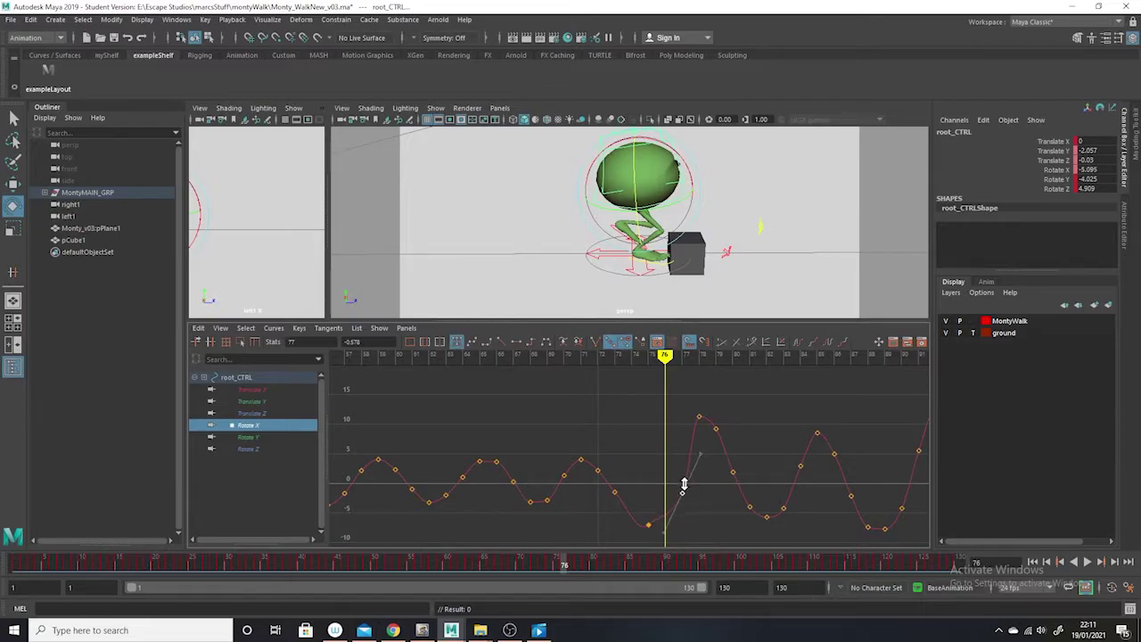
left_click(645, 526)
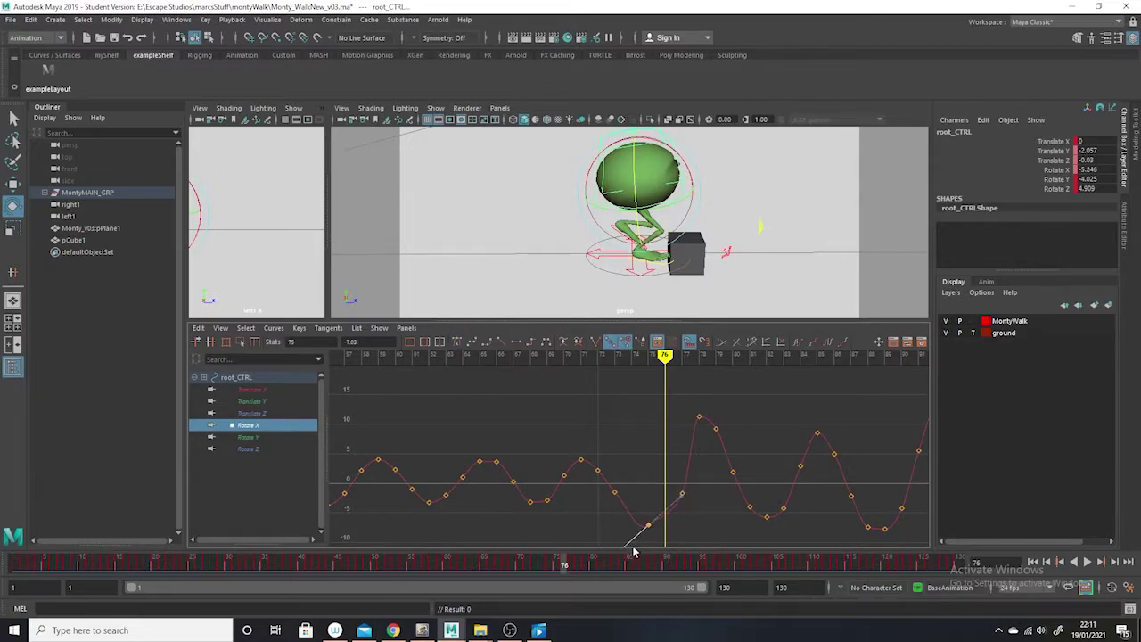
mouse_move(626, 541)
left_mouse_down()
mouse_move(607, 538)
mouse_move(574, 565)
mouse_move(586, 565)
left_mouse_up()
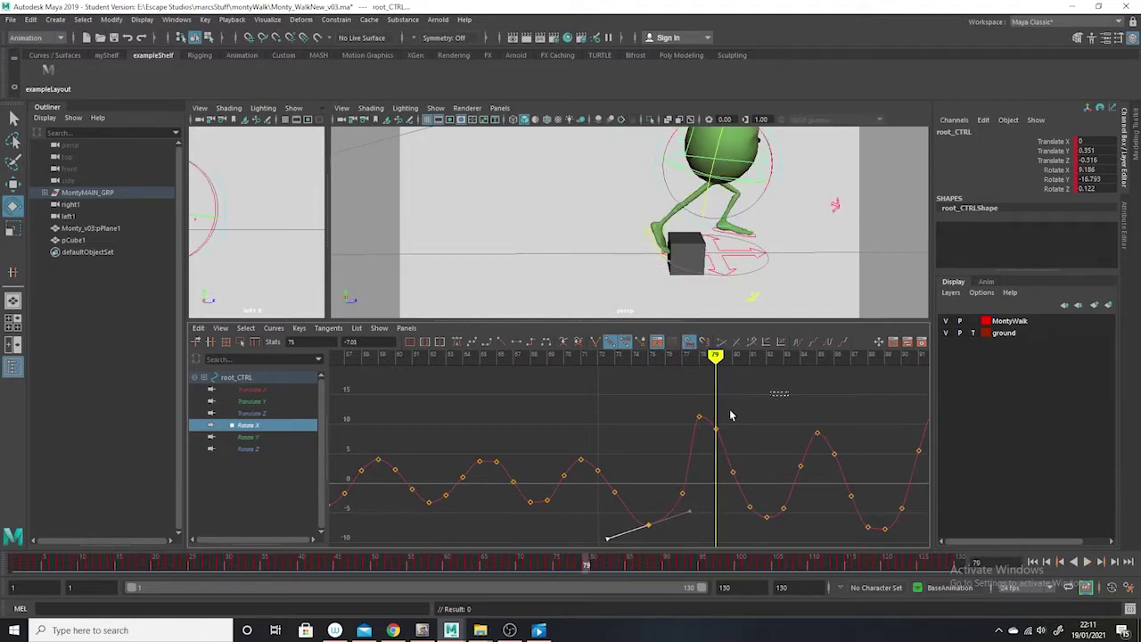
Step: Raise root_CTRL's Rotate X peak keys at frames 78 and 79, to about 13.5 at frame 78
left_click(699, 416)
middle_click_drag(687, 449, 695, 425, "shift")
left_click_drag(593, 567, 620, 567)
Step: Deepen the Rotate X trough around frame 82 to about -7.5 and raise the following peak at frame 85 to about 10
left_click_drag(804, 493, 749, 524)
middle_click_drag(753, 472, 751, 485, "shift")
left_click_drag(851, 416, 789, 482)
middle_click_drag(774, 526, 772, 514, "shift")
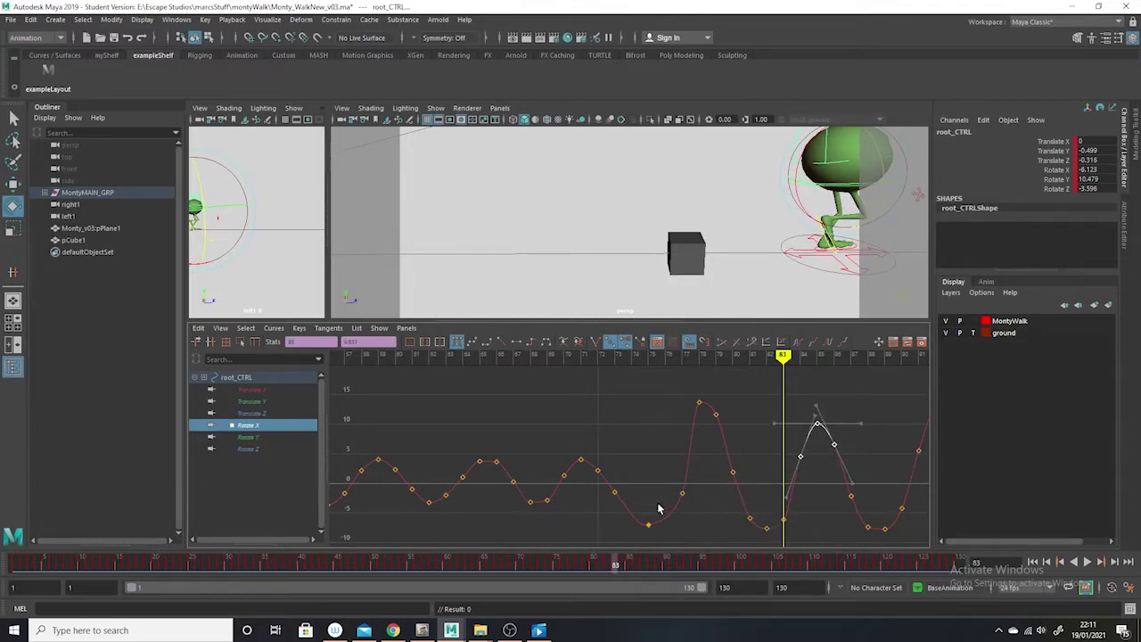
Step: Scale root_CTRL's Translate Y keys at frames 79 to 82 down, reaching about 1 at frame 81
key("a")
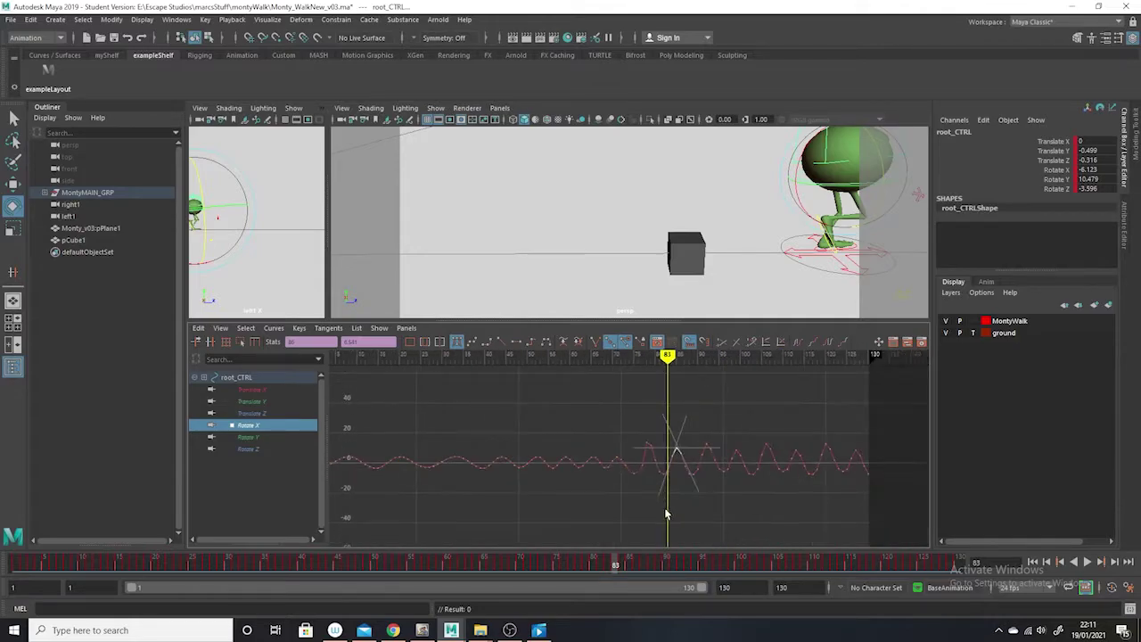
left_click_drag(629, 575, 586, 563)
left_click_drag(527, 564, 594, 605)
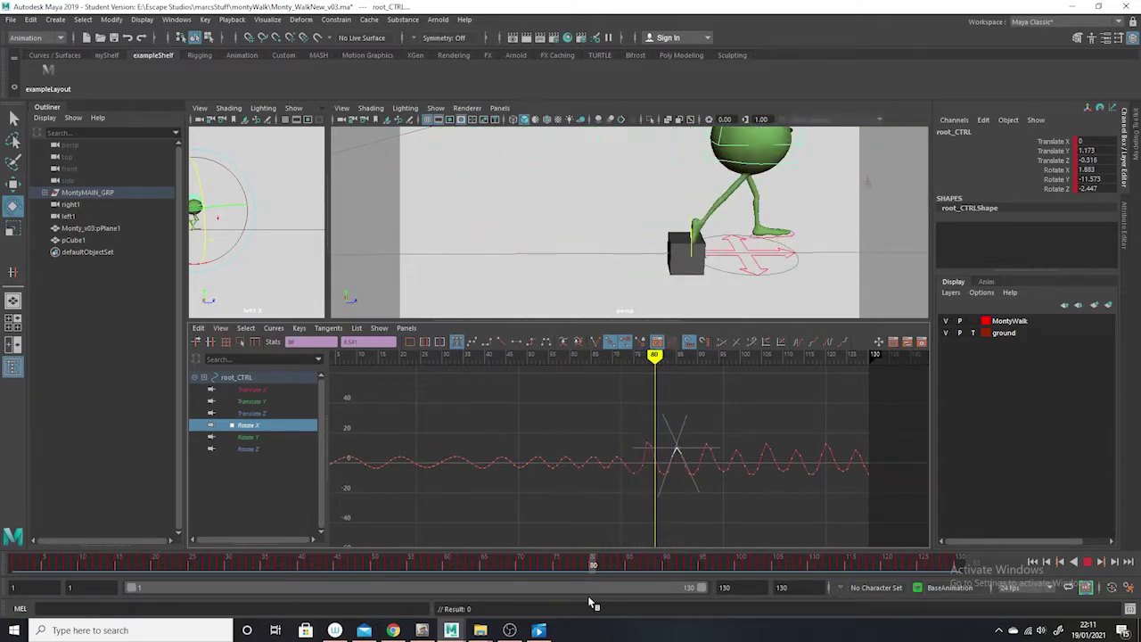
left_click(793, 163)
left_click(793, 163)
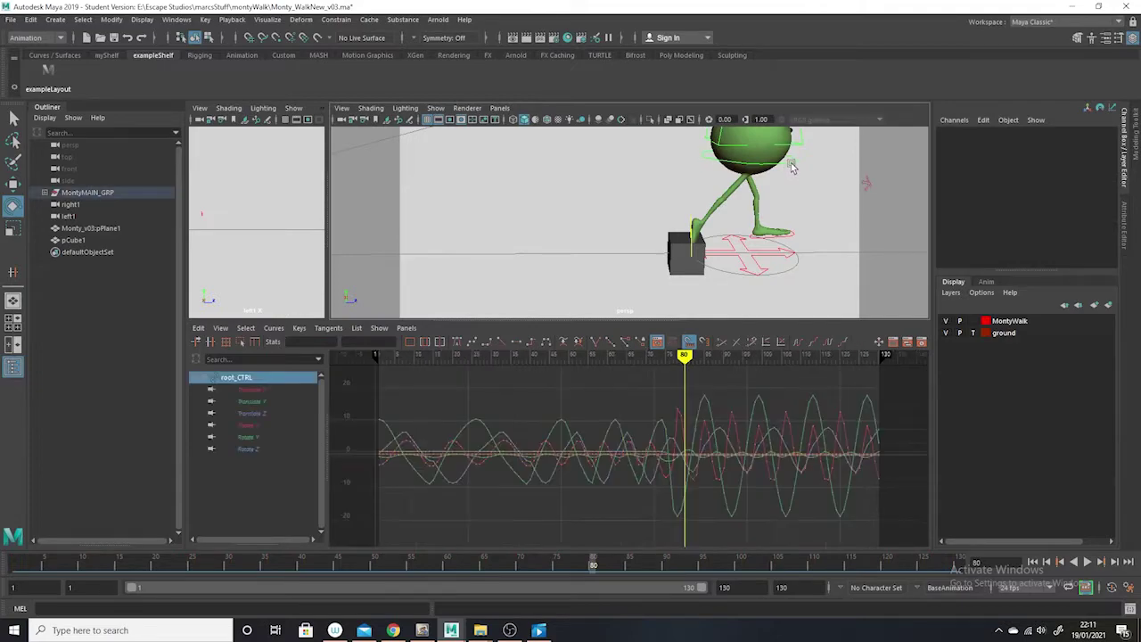
left_click(268, 401)
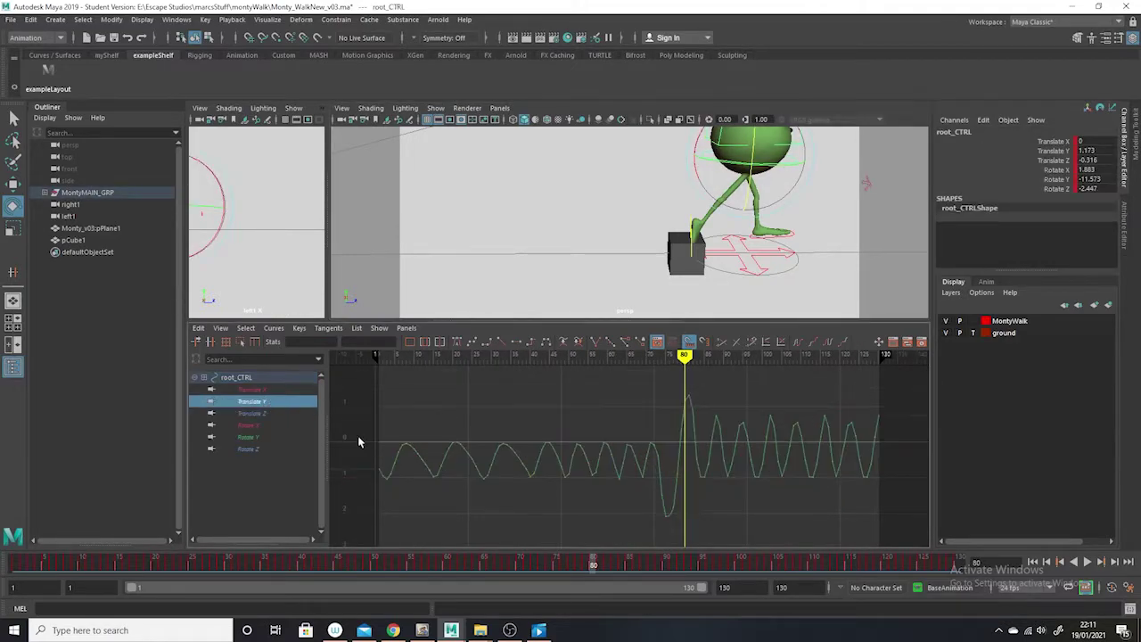
key("f")
scroll(405, 490, "up", 5)
left_click_drag(478, 405, 397, 474)
left_click(14, 229)
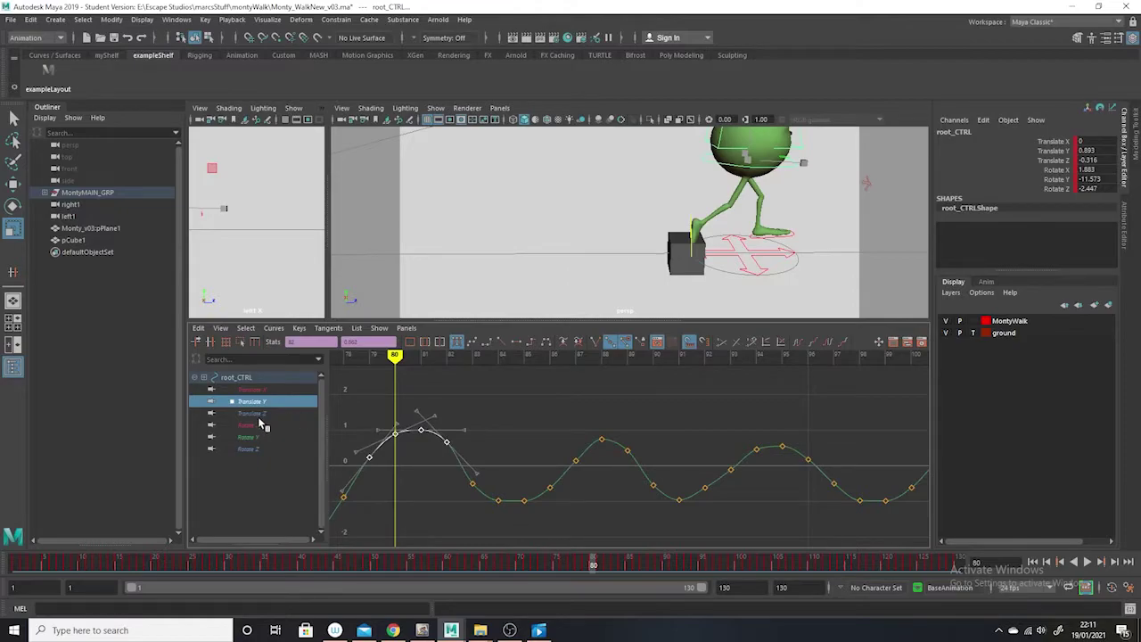
Step: Raise root_CTRL's Rotate X key at frame 80 to about 8.59 and delete the key at frame 79
left_click(707, 161)
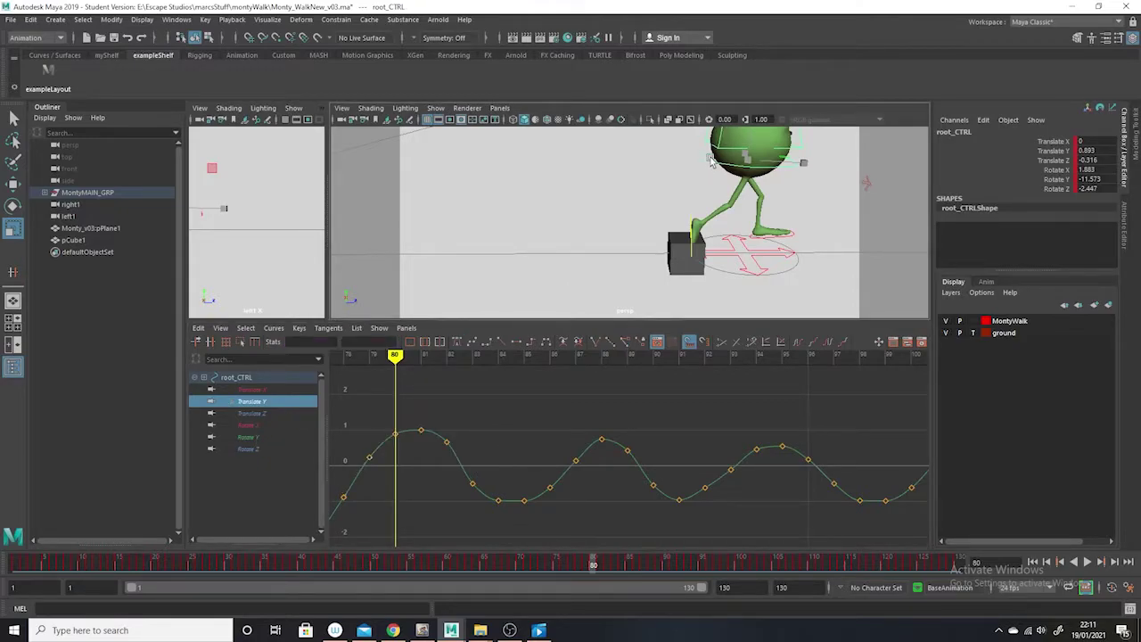
left_click(13, 206)
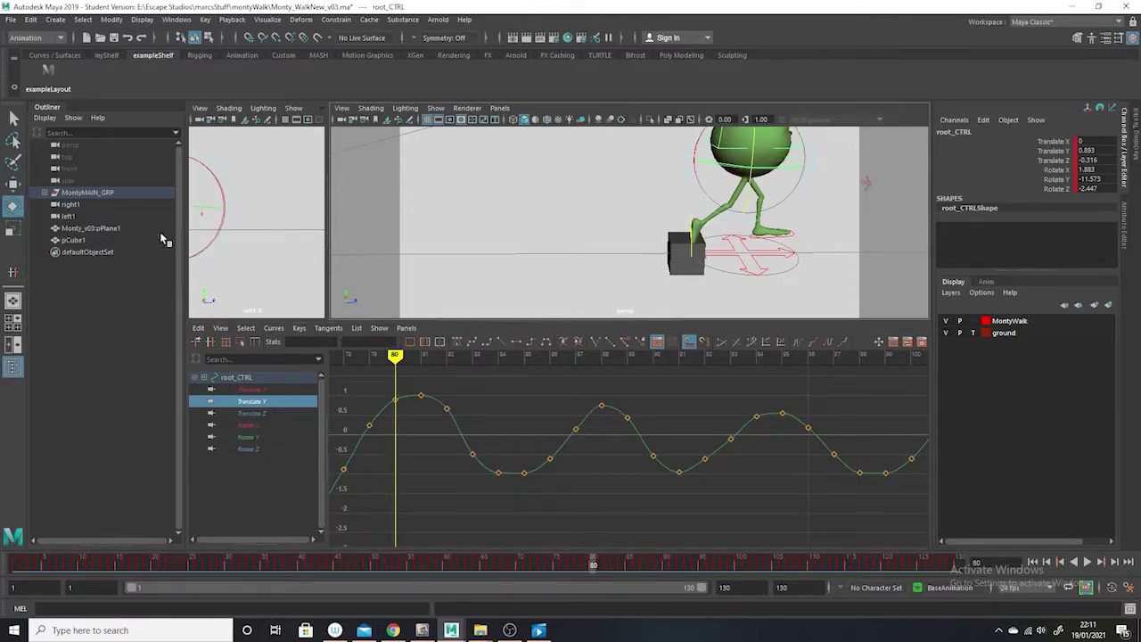
left_click(250, 427)
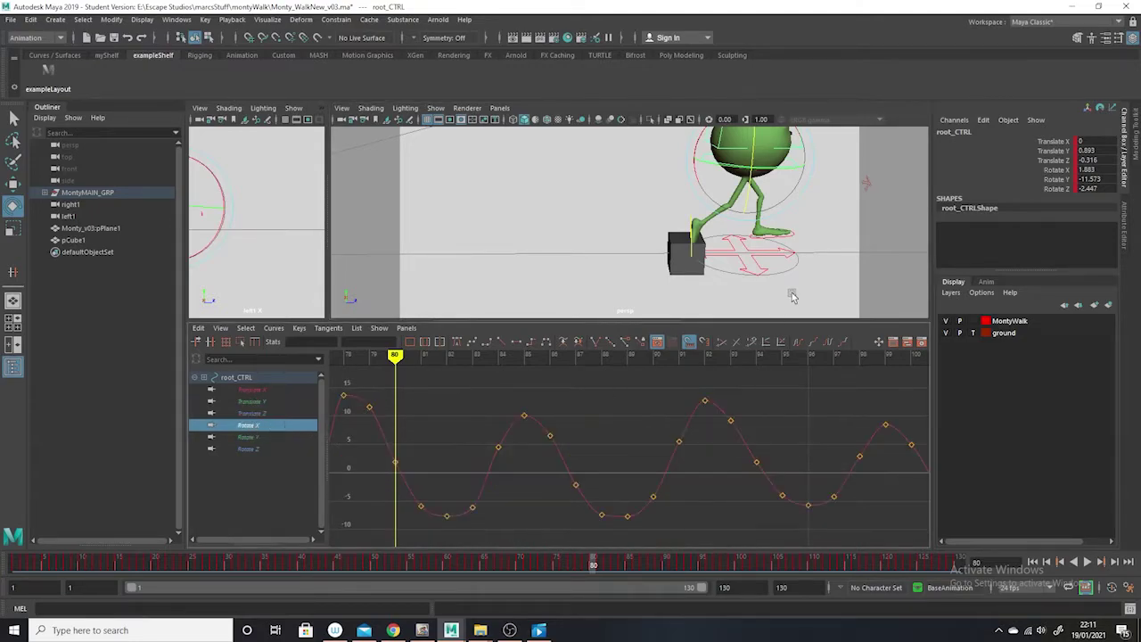
middle_click_drag(504, 448, 594, 428, "alt")
left_click(501, 466)
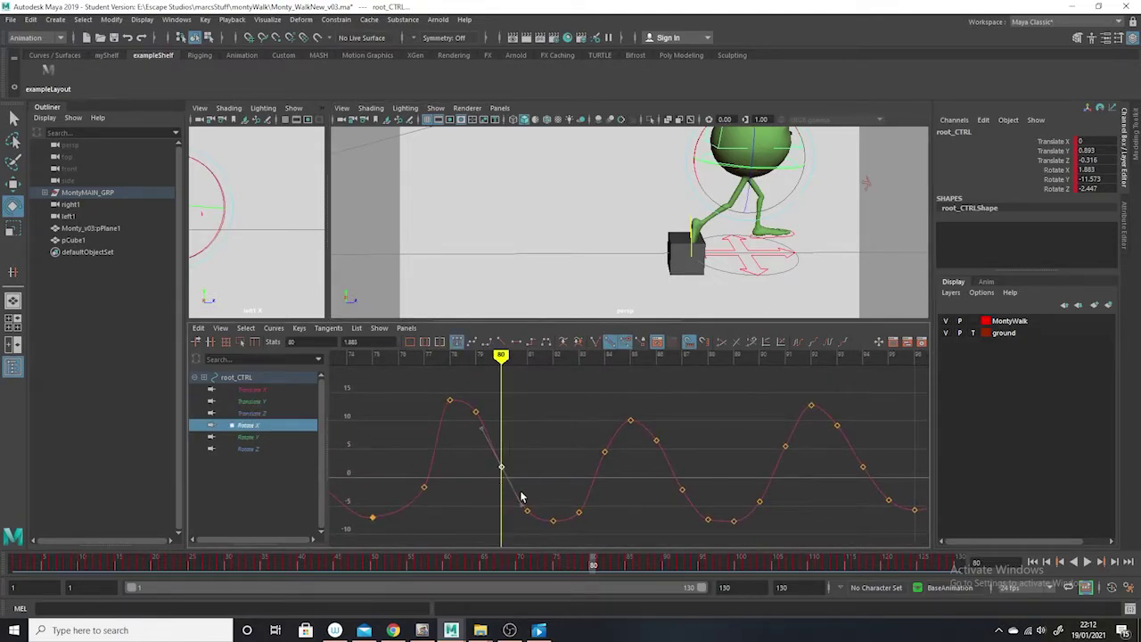
left_click(14, 185)
middle_click_drag(497, 500, 498, 465)
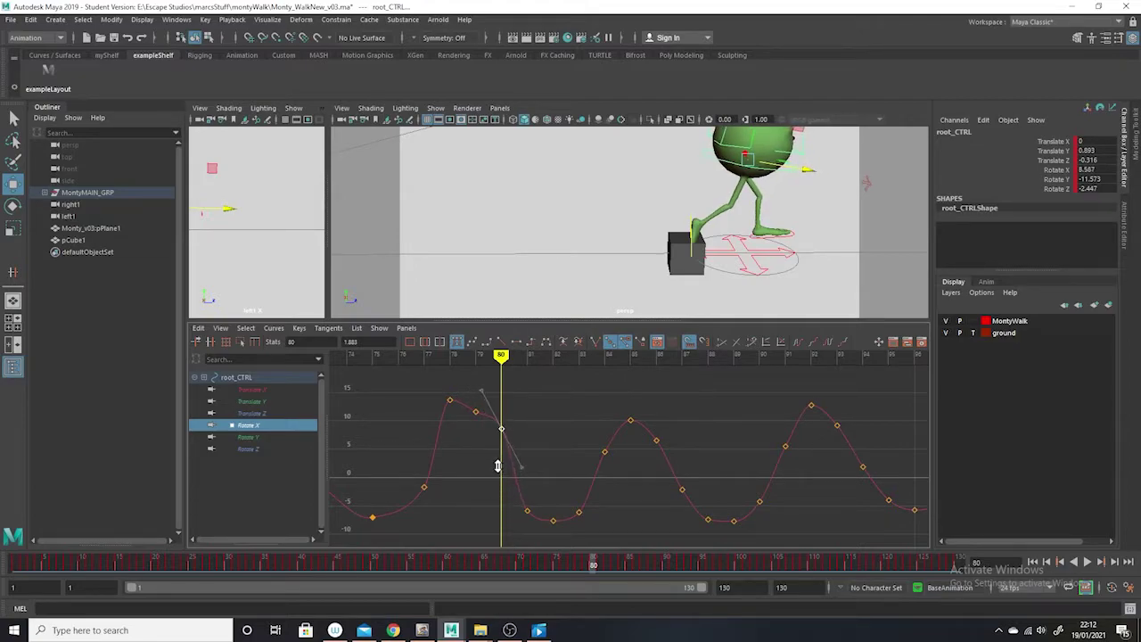
left_click_drag(477, 415, 477, 410)
key("Delete")
Step: Raise the Rotate X key at frame 81 to about -1.5, adjust its tangent and check the motion up to frame 88
left_click_drag(591, 560, 617, 557)
left_click_drag(522, 528, 521, 530)
middle_click_drag(521, 529, 522, 504, "shift")
left_click_drag(529, 444, 502, 466)
middle_click_drag(502, 464, 516, 457)
left_click_drag(615, 561, 652, 559)
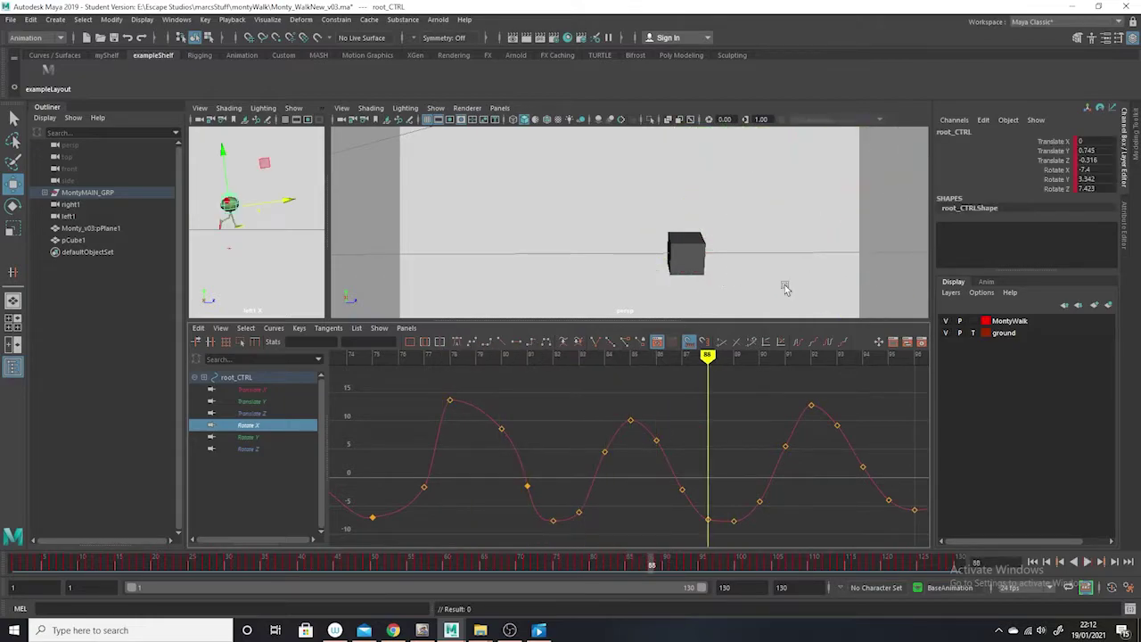
Step: Play back the whole animation from a wider angle to review the walk-to-run transition
left_click_drag(836, 290, 729, 308, "alt")
left_click_drag(713, 559, 90, 430)
left_click_drag(455, 258, 479, 268, "alt")
left_click(1086, 563)
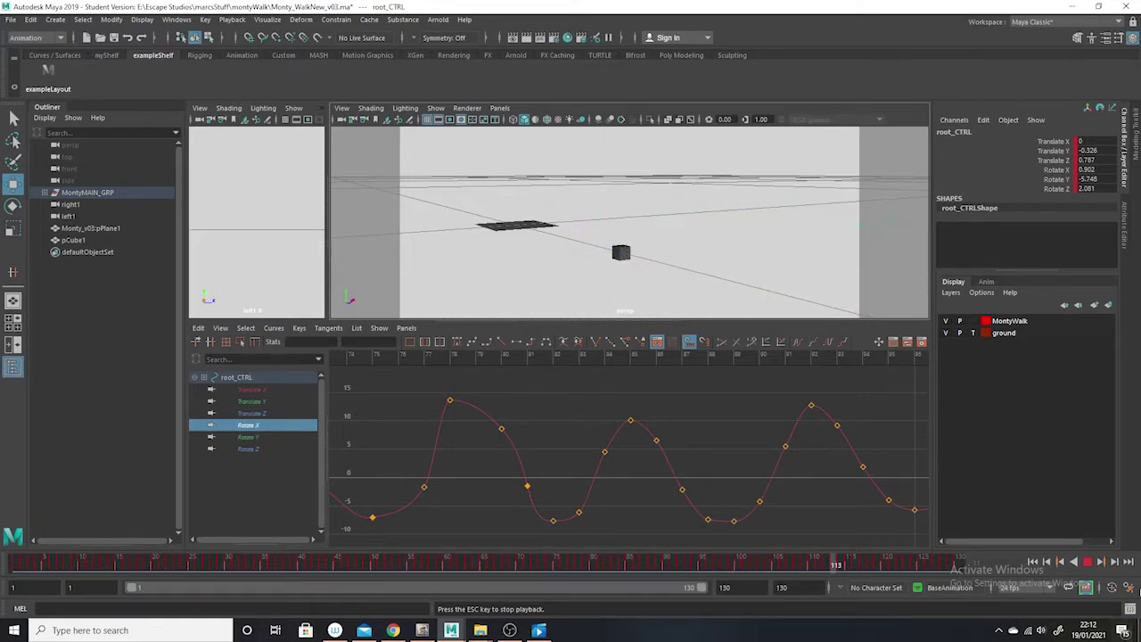
left_click(1088, 562)
Step: Select placementNode_CTRL and examine its Translate Z curve and tangents around the keys at frames 75 and 85
left_click_drag(536, 235, 579, 275, "alt")
scroll(579, 275, "up", 5)
middle_click_drag(579, 274, 644, 232, "alt")
left_click_drag(645, 232, 582, 248, "alt")
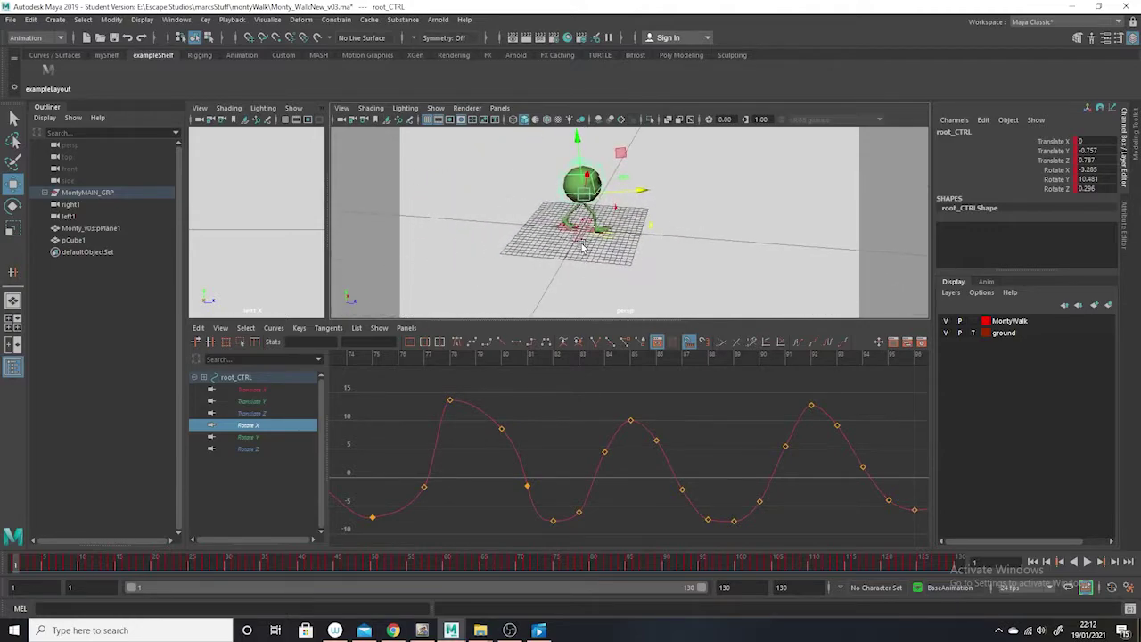
left_click(582, 248)
middle_click_drag(807, 482, 674, 479, "alt")
scroll(654, 473, "up", 5)
left_click_drag(658, 443, 659, 442)
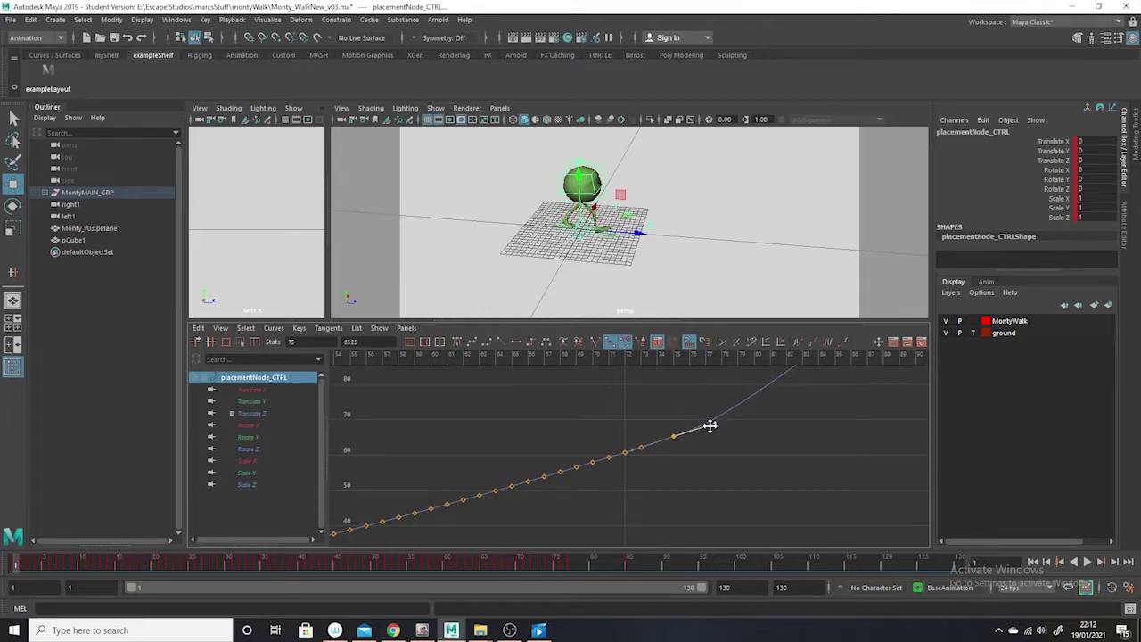
left_click(754, 456)
scroll(741, 473, "down", 3)
left_click_drag(733, 411, 707, 481)
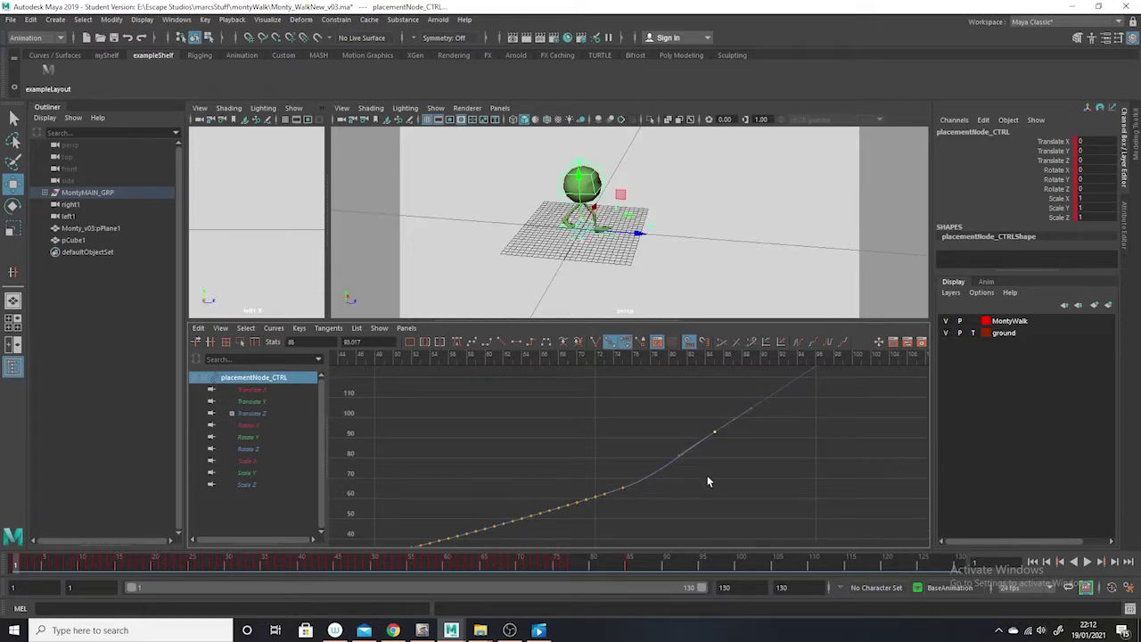
left_click(674, 449)
left_click(702, 457)
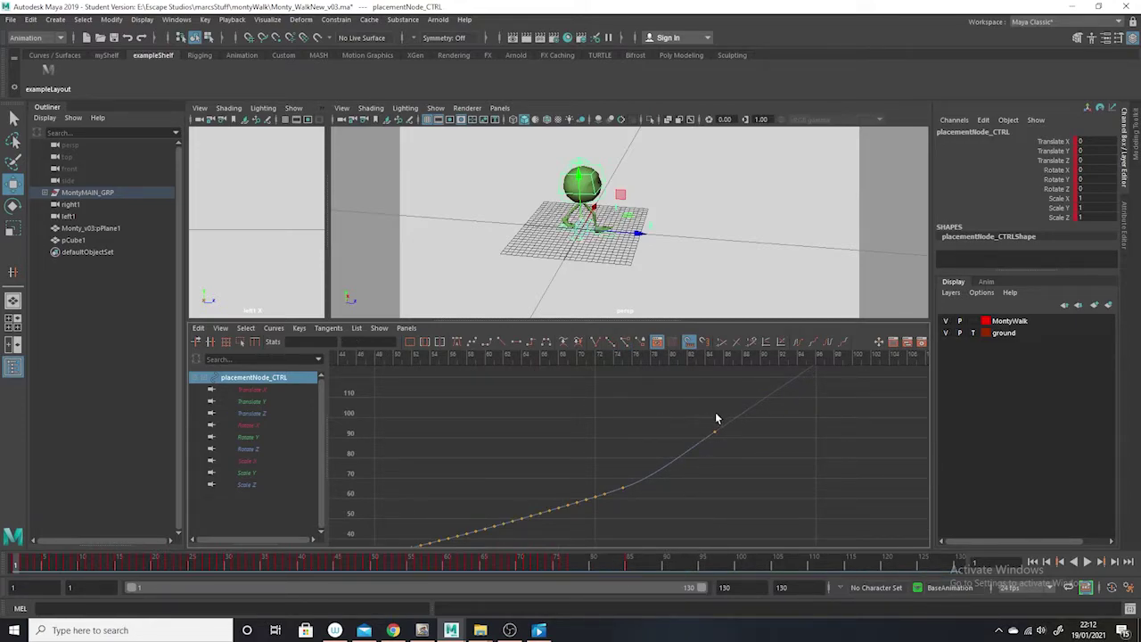
left_click_drag(690, 455, 691, 453)
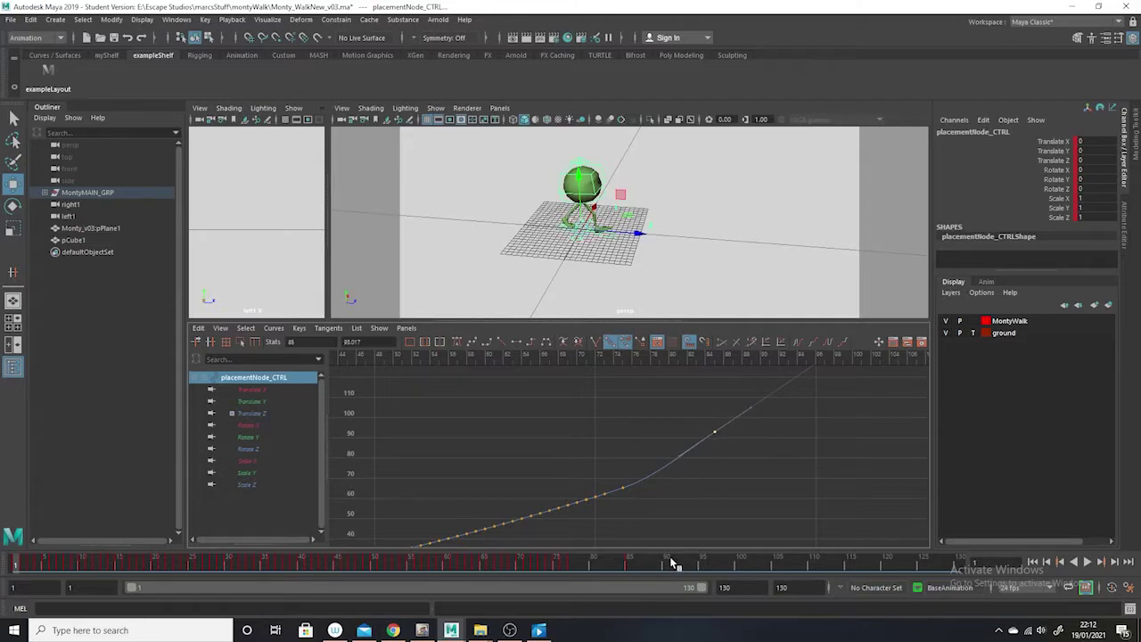
Step: Insert a Translate Z key at frame 90 on placementNode_CTRL, delete the key at frame 85 and select the new key
left_click_drag(622, 567, 666, 567)
key("ctrl+z")
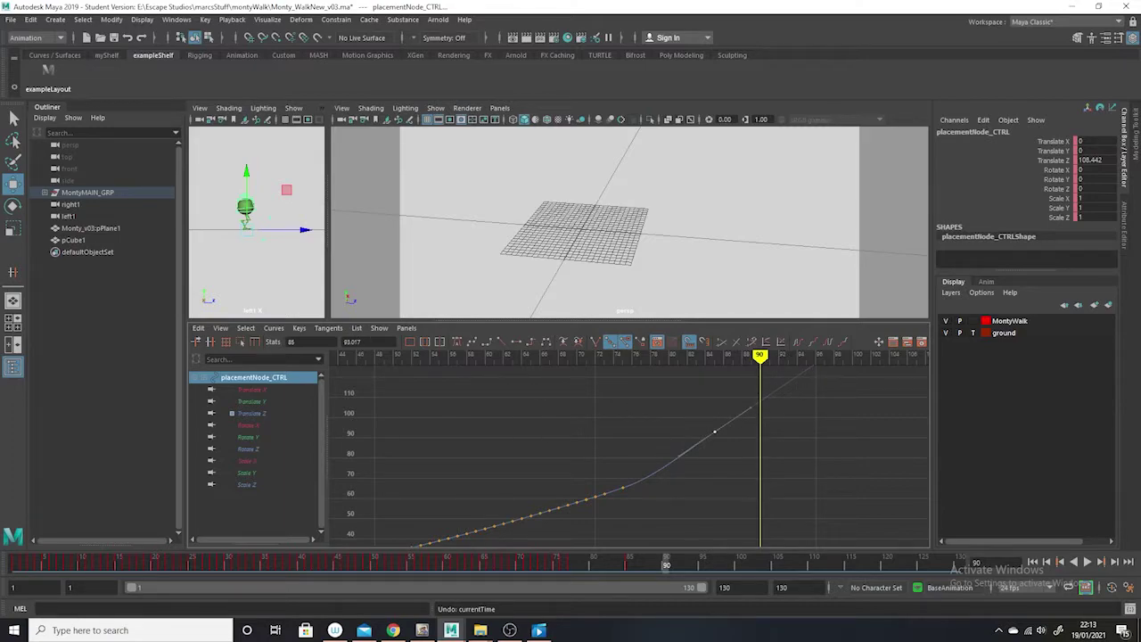
left_click(274, 328)
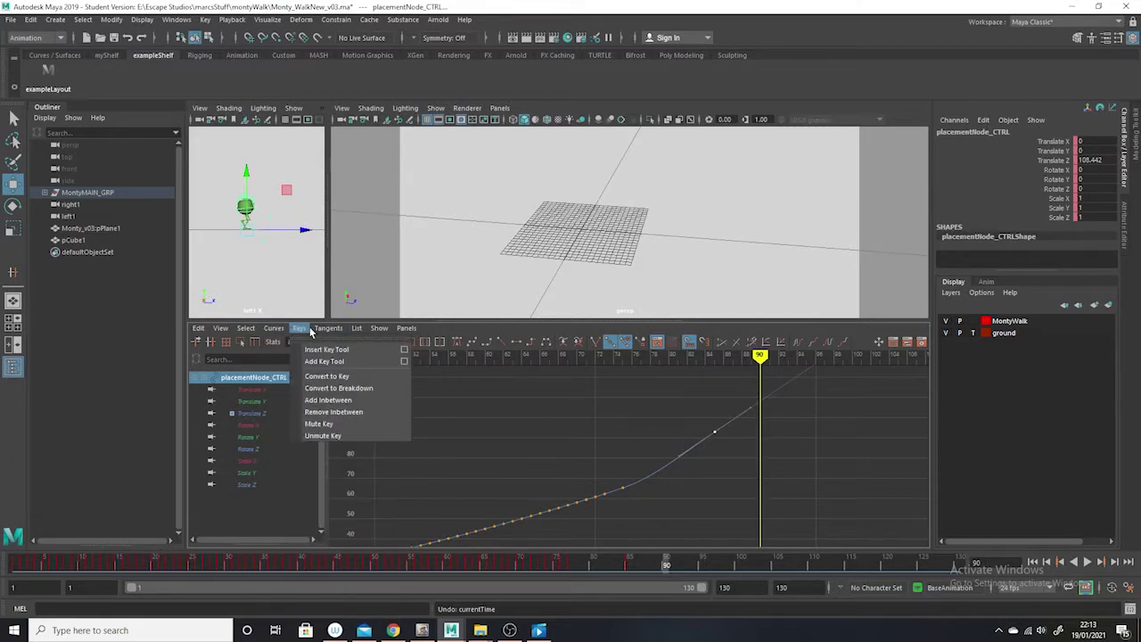
left_click(307, 351)
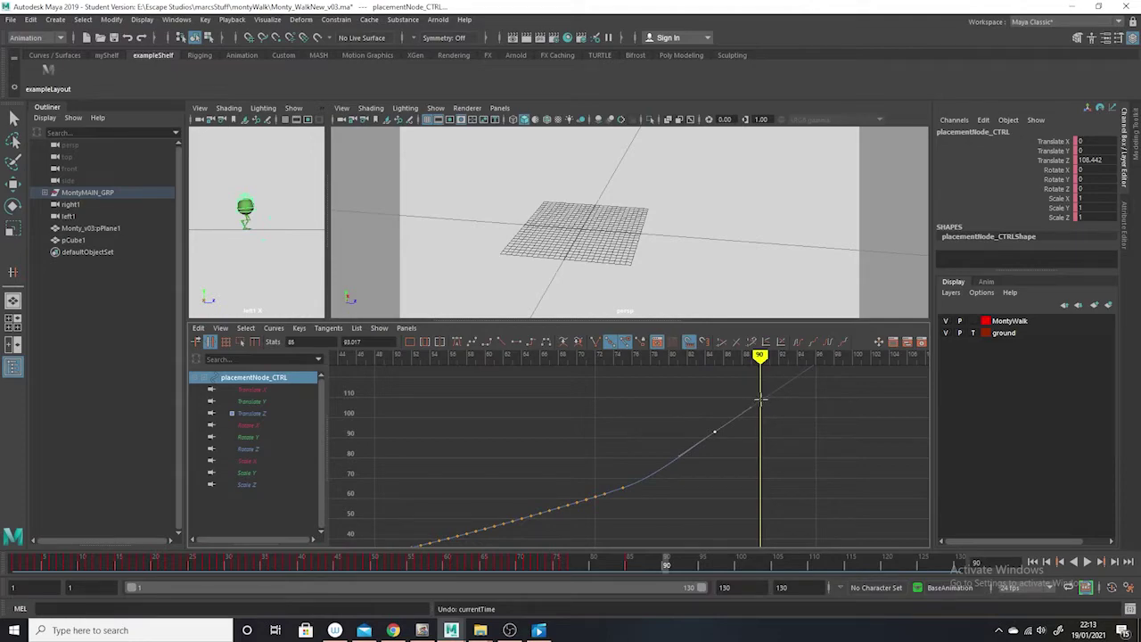
middle_click(760, 399)
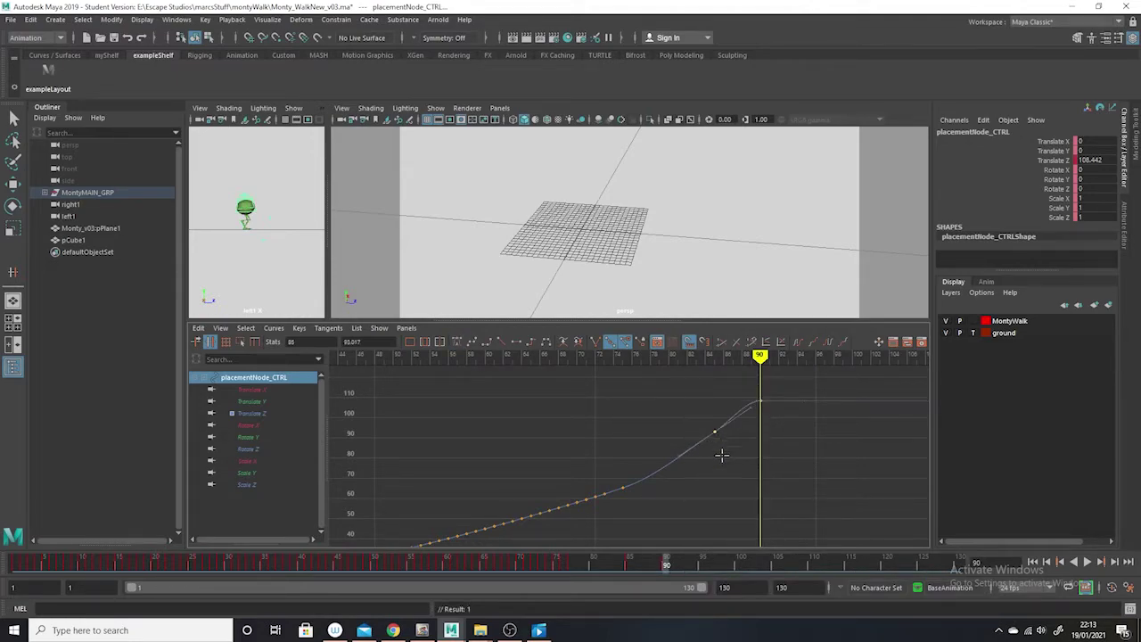
key("Delete")
left_click(761, 401)
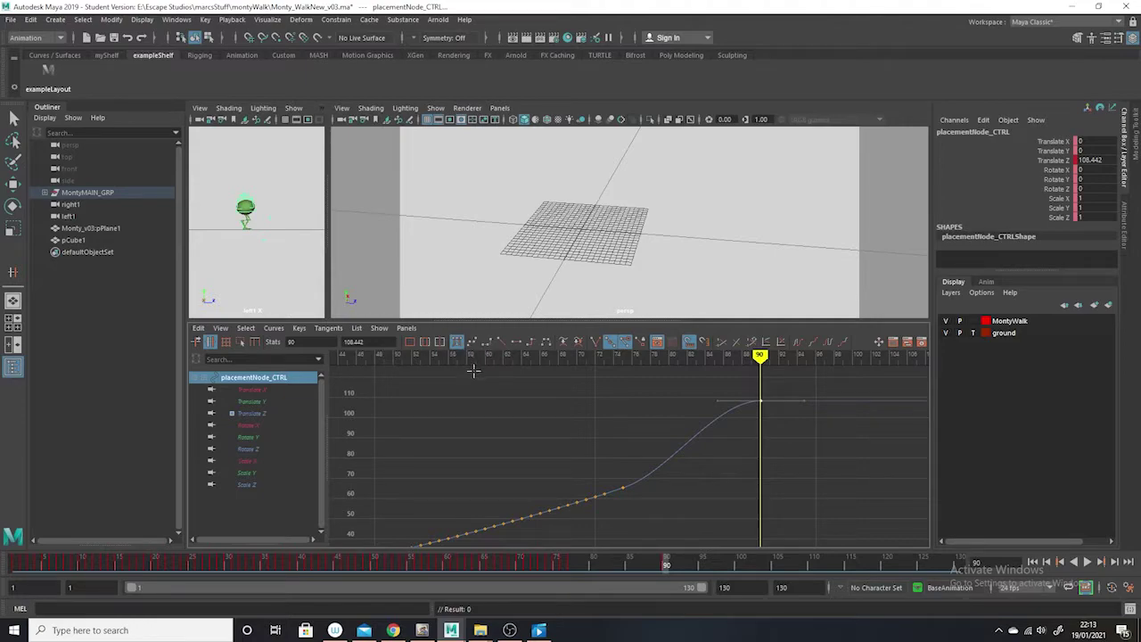
Step: Give the Translate Z key at frame 90 of placementNode_CTRL spline tangents and check it against the key at frame 75
left_click(473, 344)
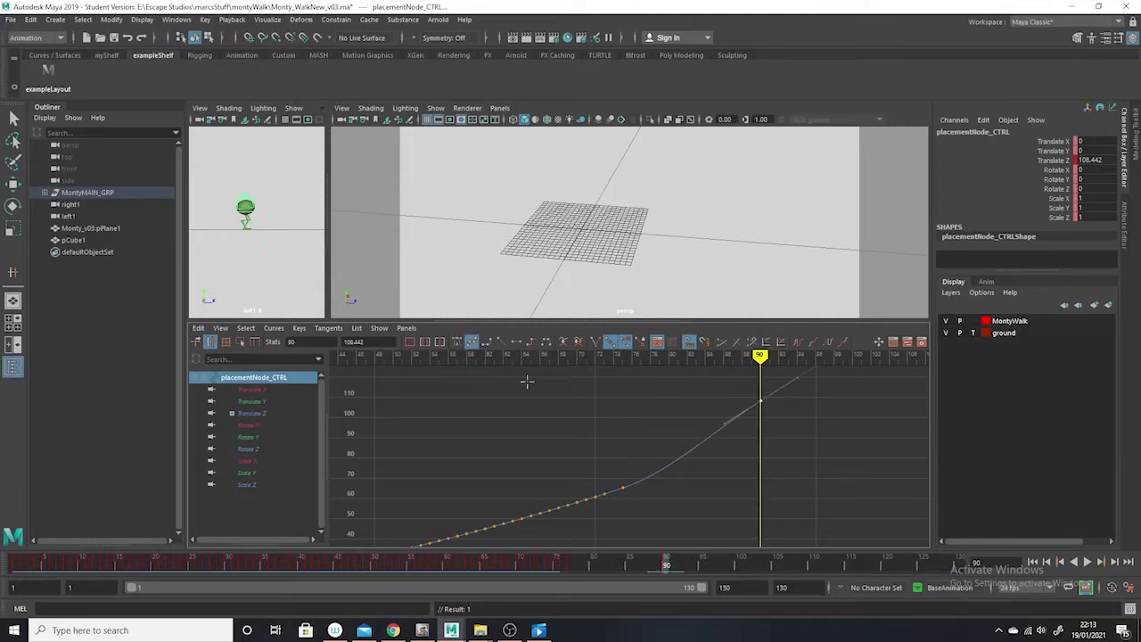
left_click(710, 495)
left_click_drag(651, 471, 613, 504)
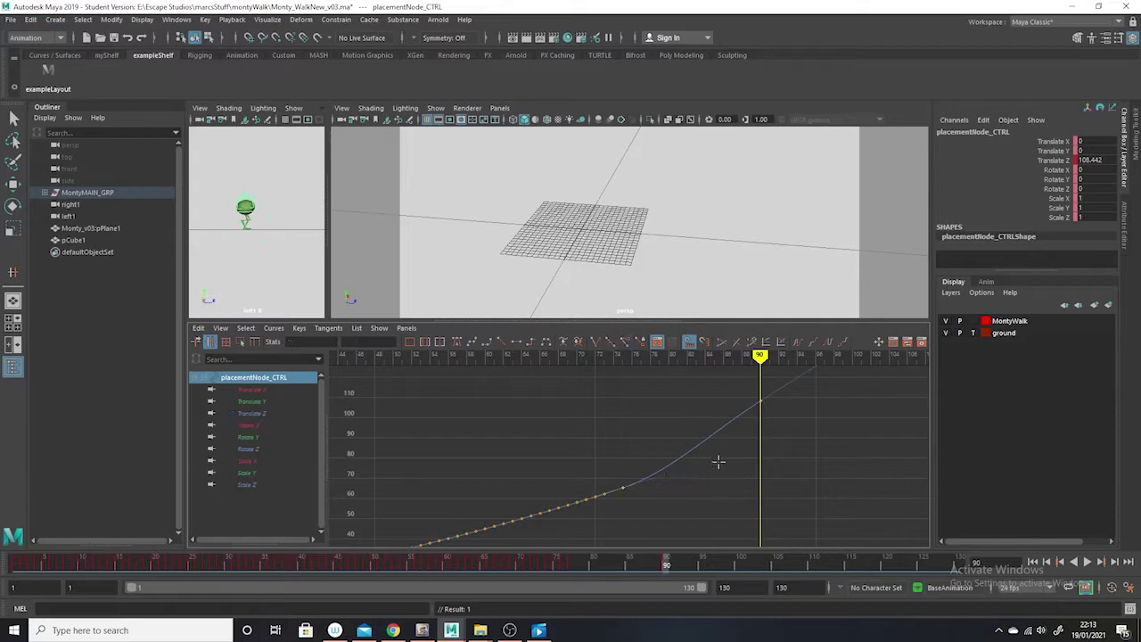
left_click_drag(785, 385, 716, 418)
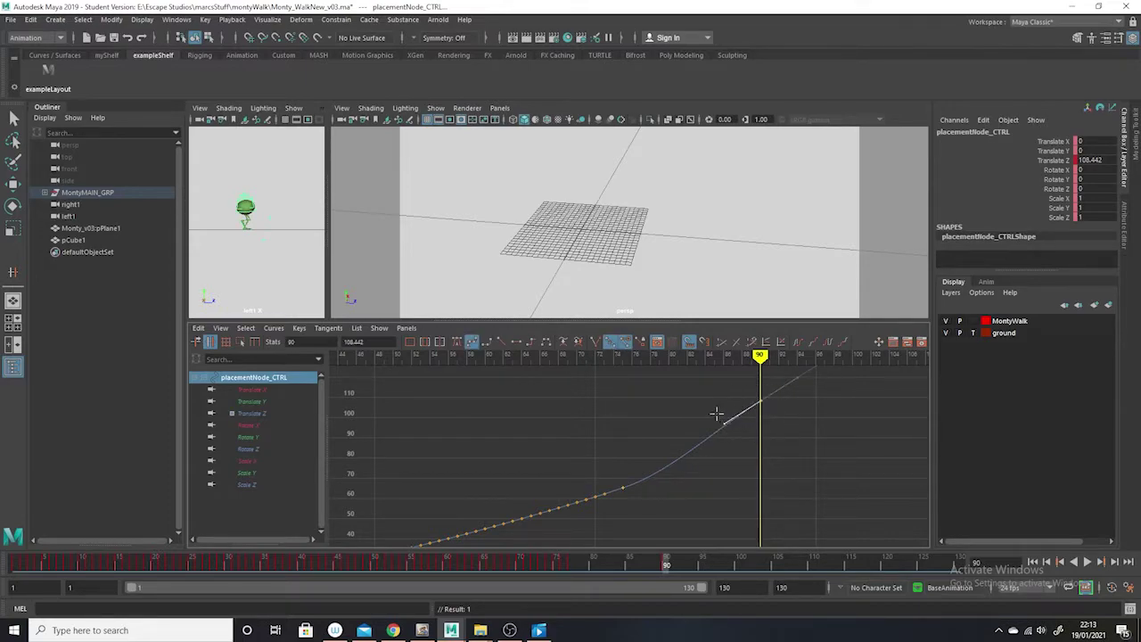
Step: Try adding a Translate Z key at frame 85 on placementNode_CTRL between the keys at frames 75 and 90
middle_click(716, 411)
left_click(12, 185)
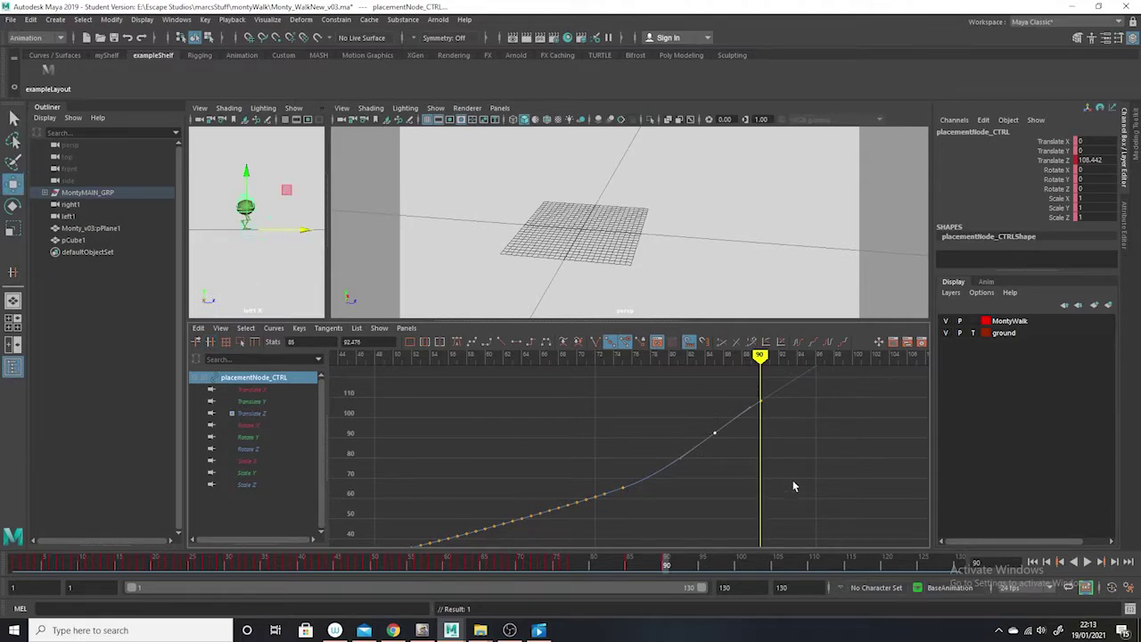
left_click(718, 427)
left_click_drag(649, 471, 605, 505)
left_click(673, 464)
left_click(685, 466)
left_click(666, 468)
Step: Examine the tangent handles of the Translate Z key at frame 75 up close
middle_click_drag(654, 485, 685, 449, "alt")
right_click_drag(685, 450, 736, 428, "alt")
left_click_drag(711, 413, 743, 440)
left_click(752, 410)
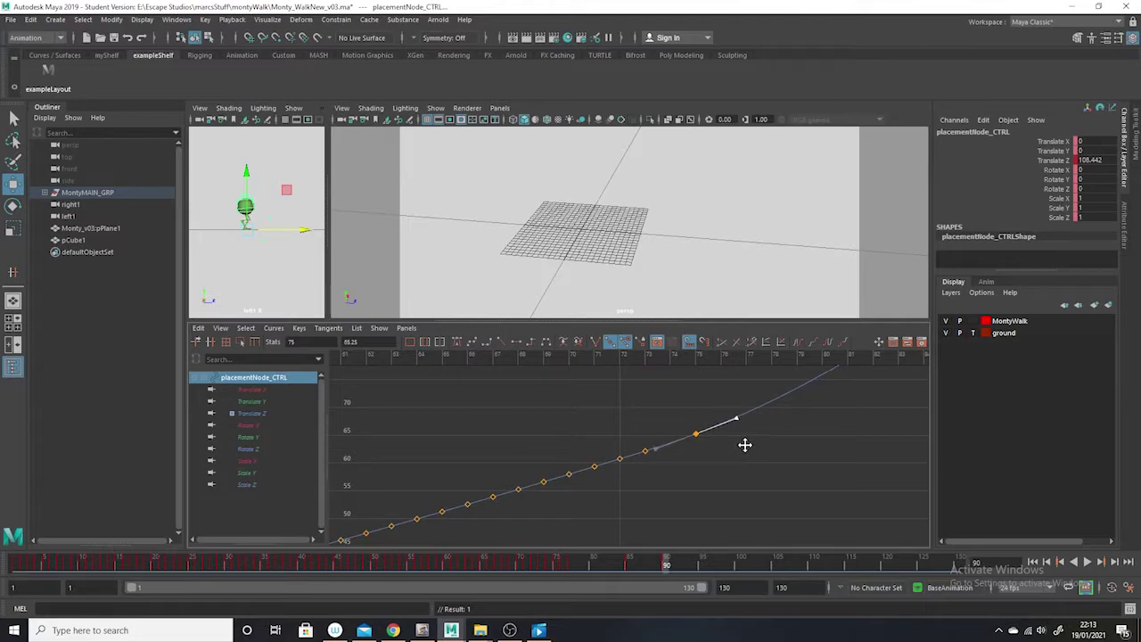
Step: Delete the Translate Z key at frame 85 and check the tangent of the key at frame 90
right_click_drag(755, 459, 741, 472, "alt")
middle_click_drag(740, 471, 700, 512, "alt")
left_click(714, 496)
left_click_drag(659, 429, 682, 464)
key("Delete")
left_click_drag(733, 400, 689, 459)
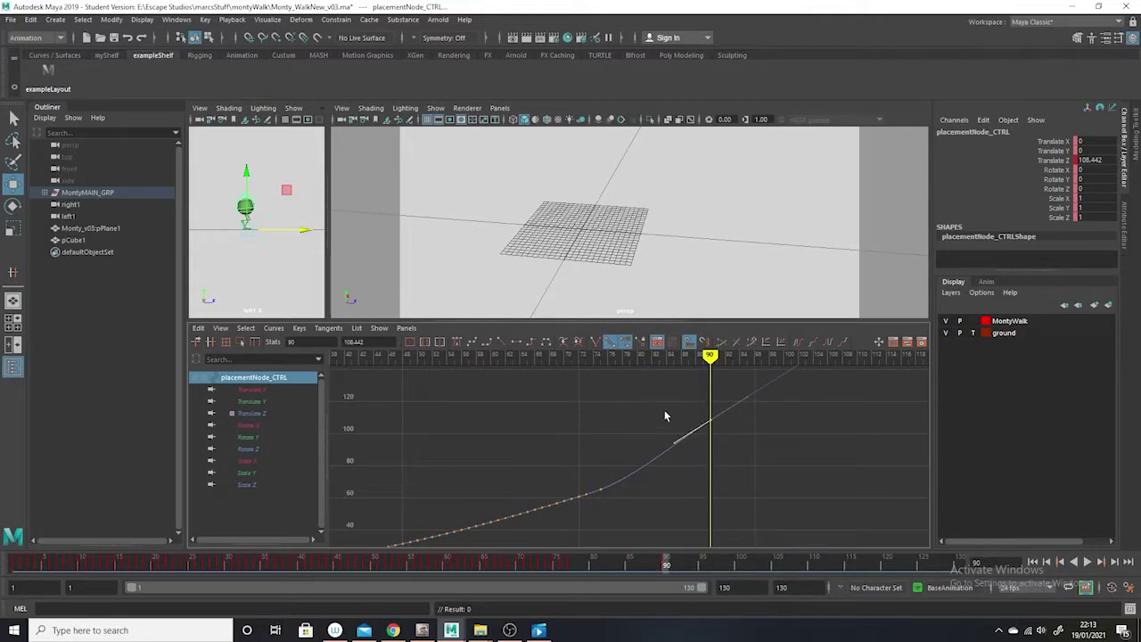
left_click(690, 469)
Step: Scrub the animation back to frame 16 and view the character together with pCube1 from a wider angle
left_click_drag(665, 561, 498, 549)
mouse_move(724, 281)
left_mouse_down("alt")
mouse_move(714, 286)
mouse_move(706, 264)
mouse_move(740, 274)
left_mouse_up("alt")
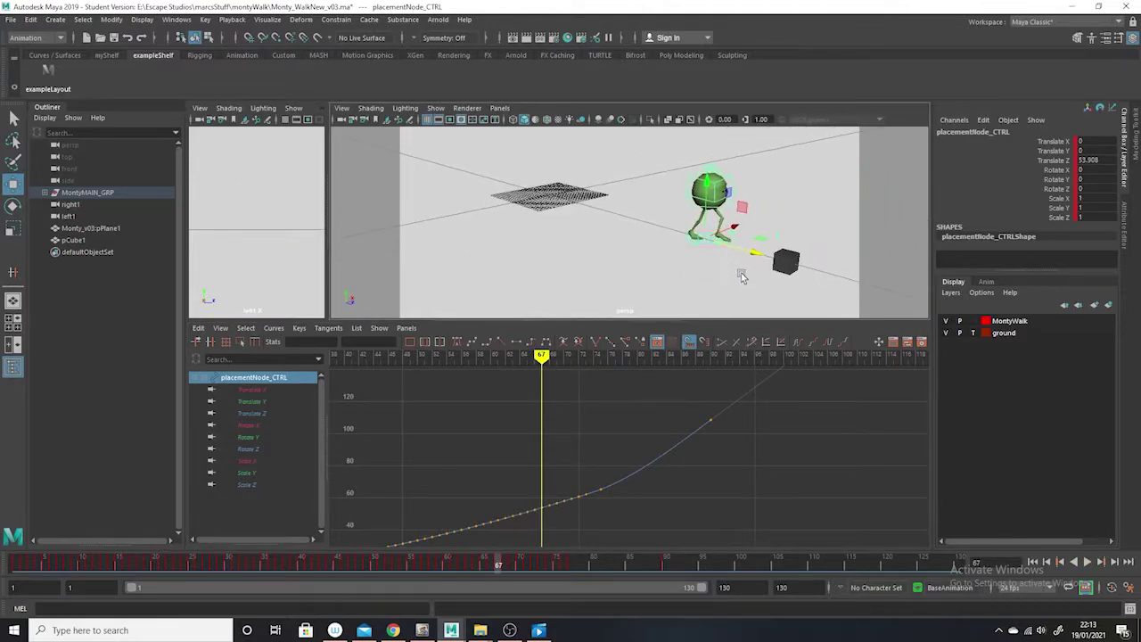
left_click_drag(682, 560, 126, 560)
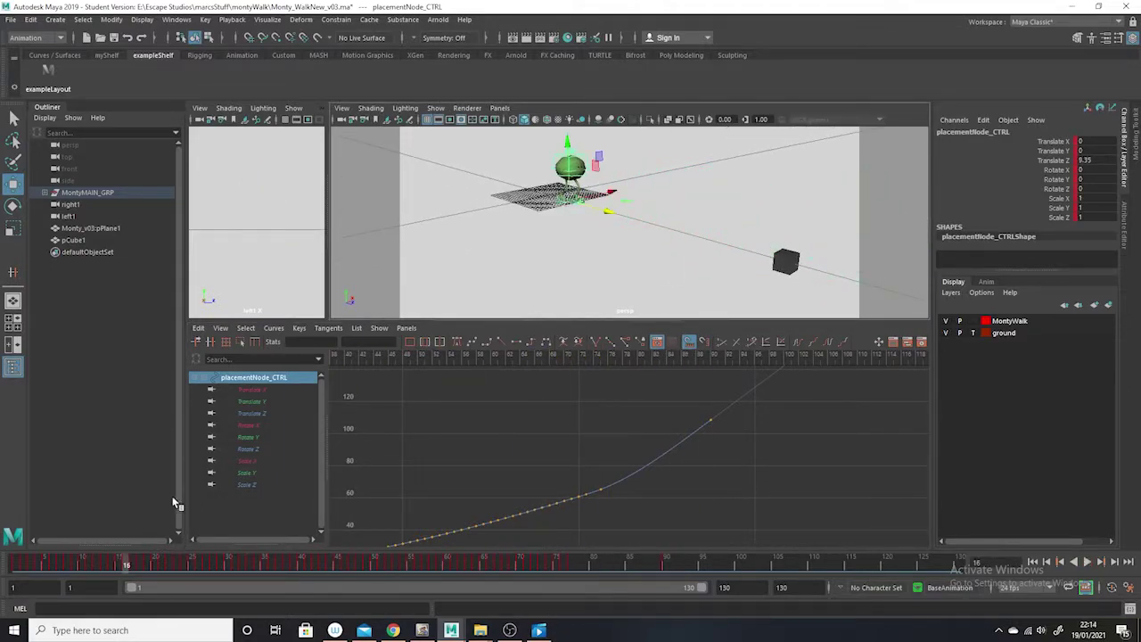
left_click(787, 265)
middle_click_drag(660, 252, 603, 232, "alt")
left_click_drag(642, 240, 608, 260, "alt")
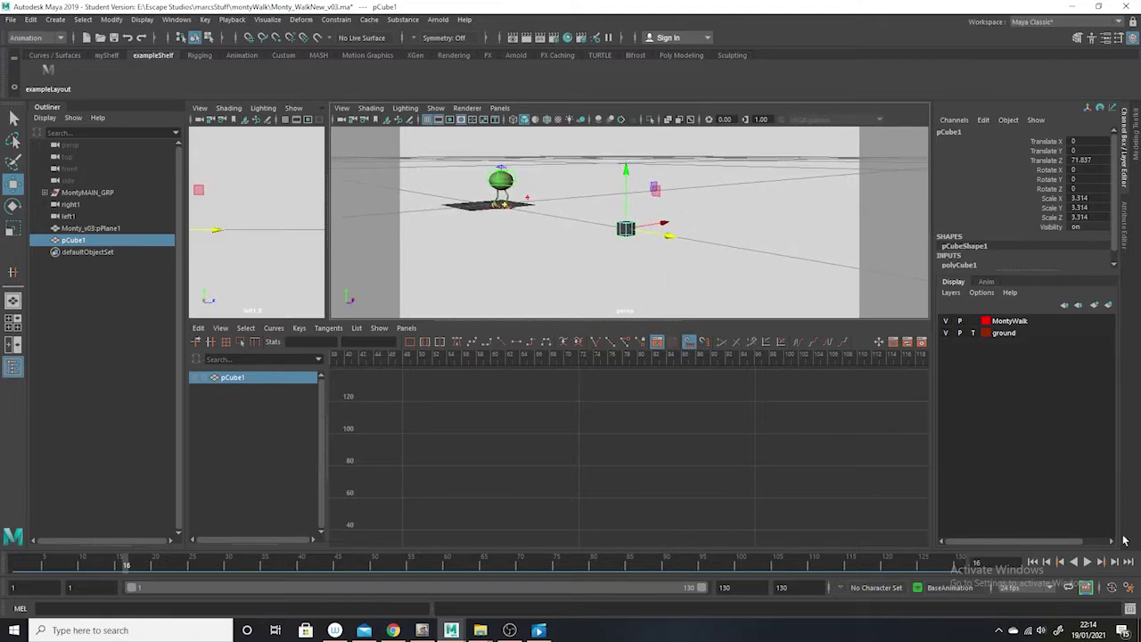
Step: Play the animation in an enlarged perspective view to review the walk-to-run transition
left_click(1088, 563)
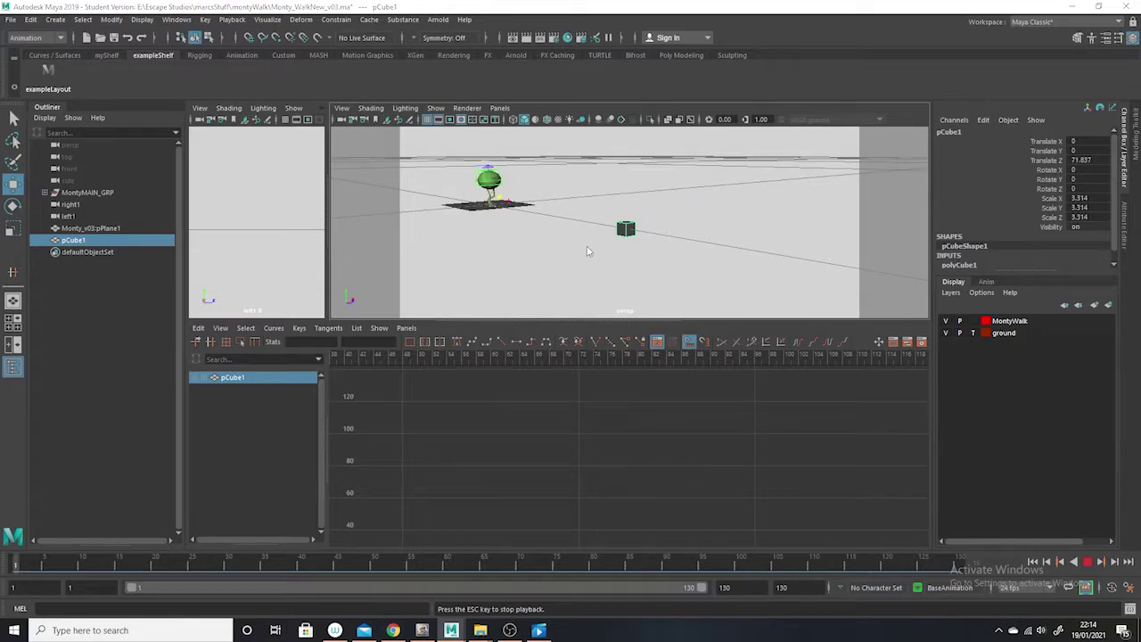
key("space")
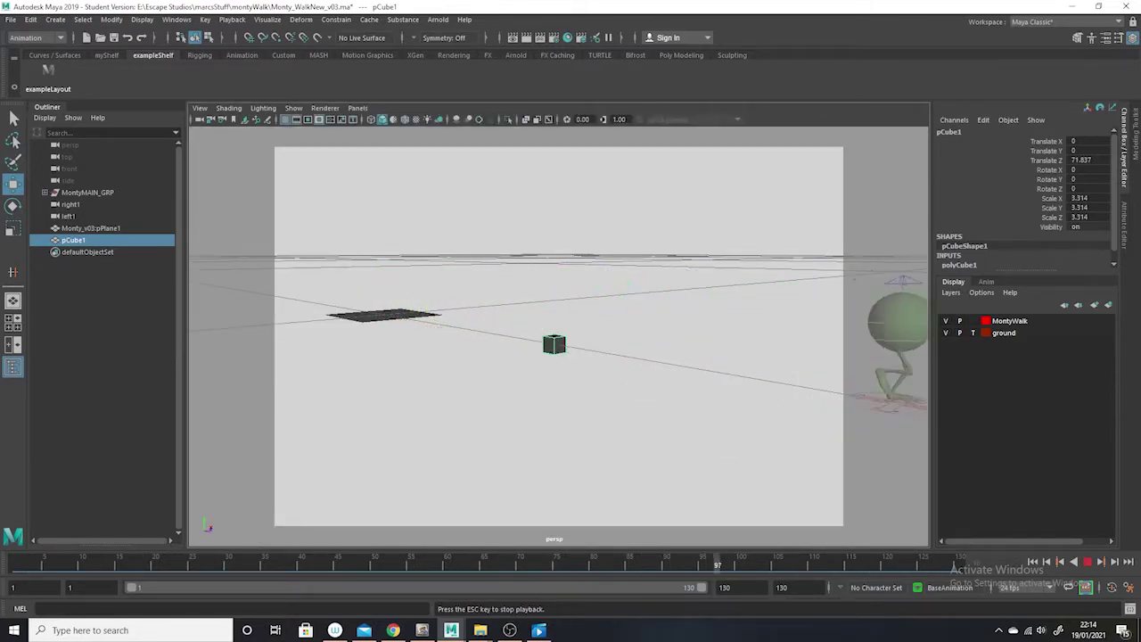
left_click(352, 549)
mouse_move(352, 547)
left_mouse_down()
mouse_move(491, 548)
mouse_move(575, 525)
mouse_move(554, 526)
left_mouse_up()
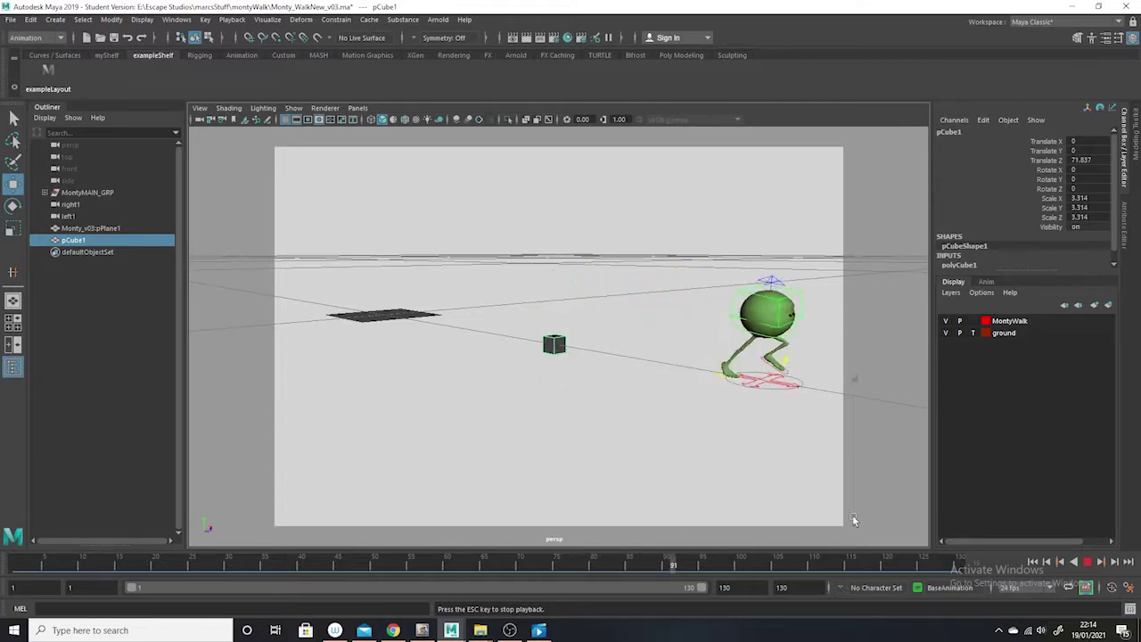
key("Escape")
Step: Scrub to frame 75 and enlarge the side view around the character's feet and pCube1
left_click(597, 436)
left_click(555, 349)
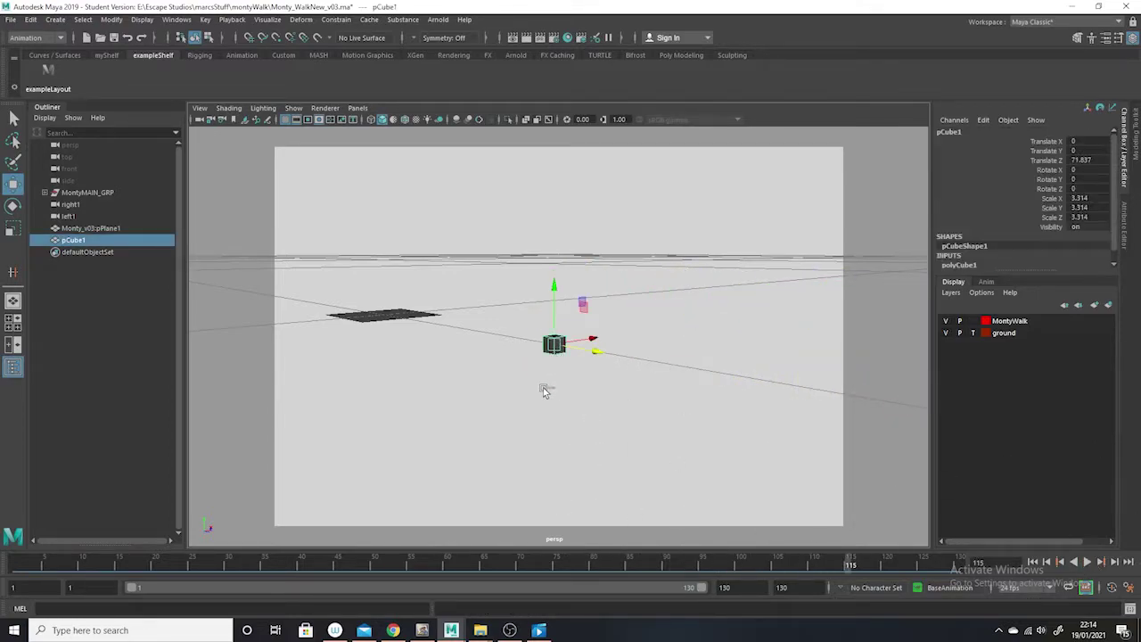
mouse_move(600, 567)
left_mouse_down()
mouse_move(395, 560)
mouse_move(565, 566)
mouse_move(555, 563)
left_mouse_up()
scroll(544, 384, "up", 3)
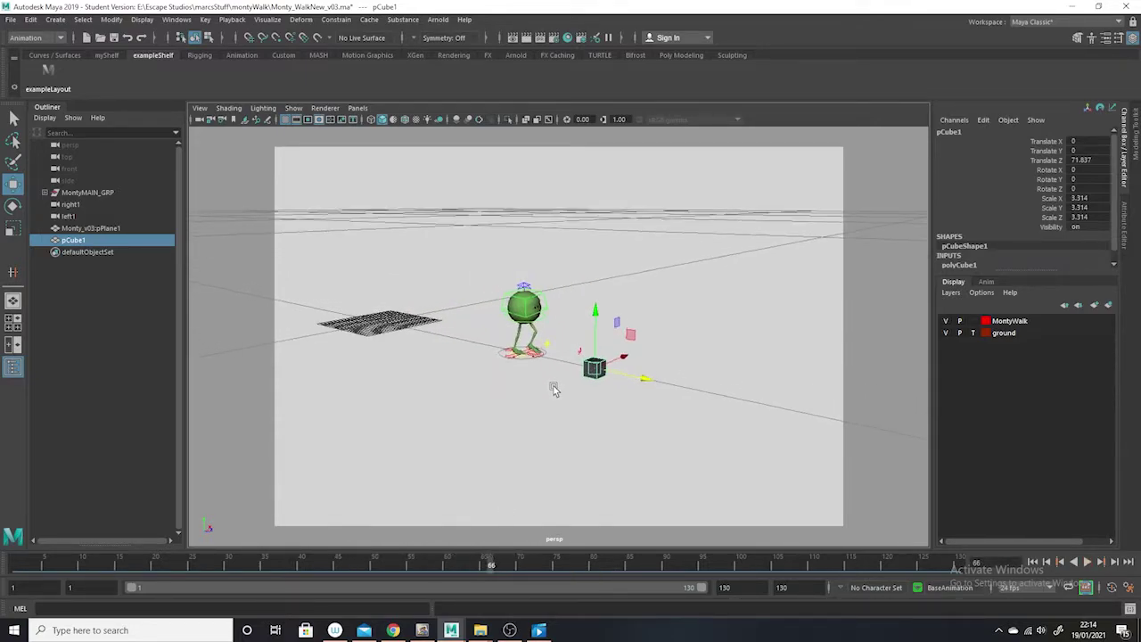
scroll(535, 437, "up", 2)
key("space")
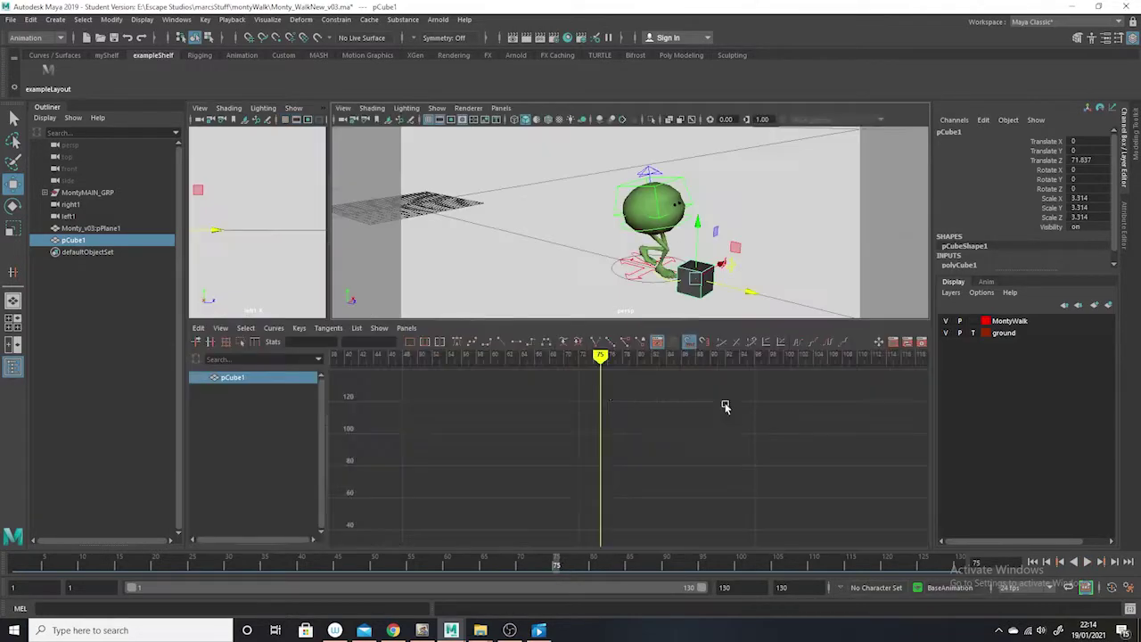
left_click_drag(331, 260, 593, 264)
scroll(558, 267, "down", 5)
middle_click_drag(440, 249, 564, 248, "alt")
scroll(535, 294, "up", 2)
scroll(528, 312, "up", 2)
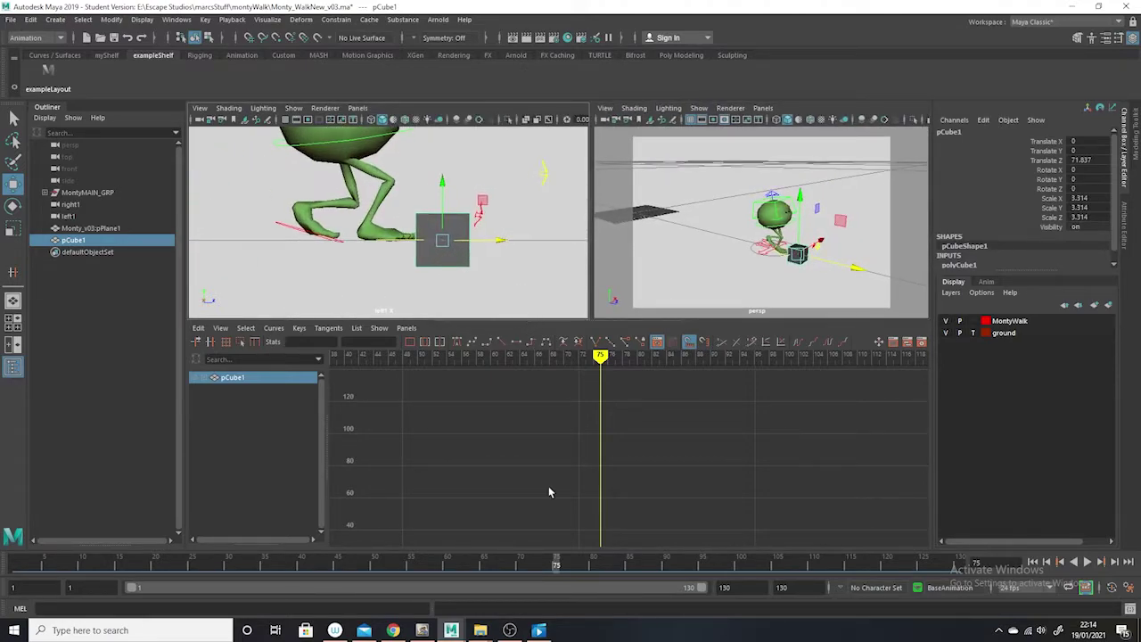
Step: Select R_foot_CTRL and compare the planted foot's position with the cube from frame 76 to 79
left_click_drag(537, 574, 564, 565)
left_click(415, 241)
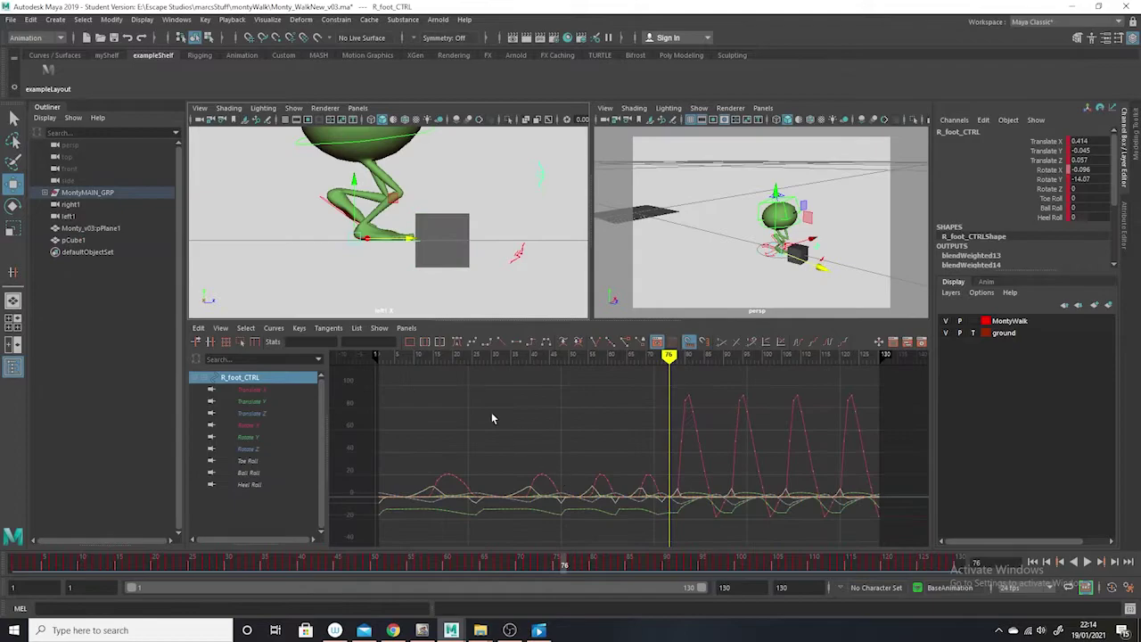
left_click_drag(563, 584, 571, 586)
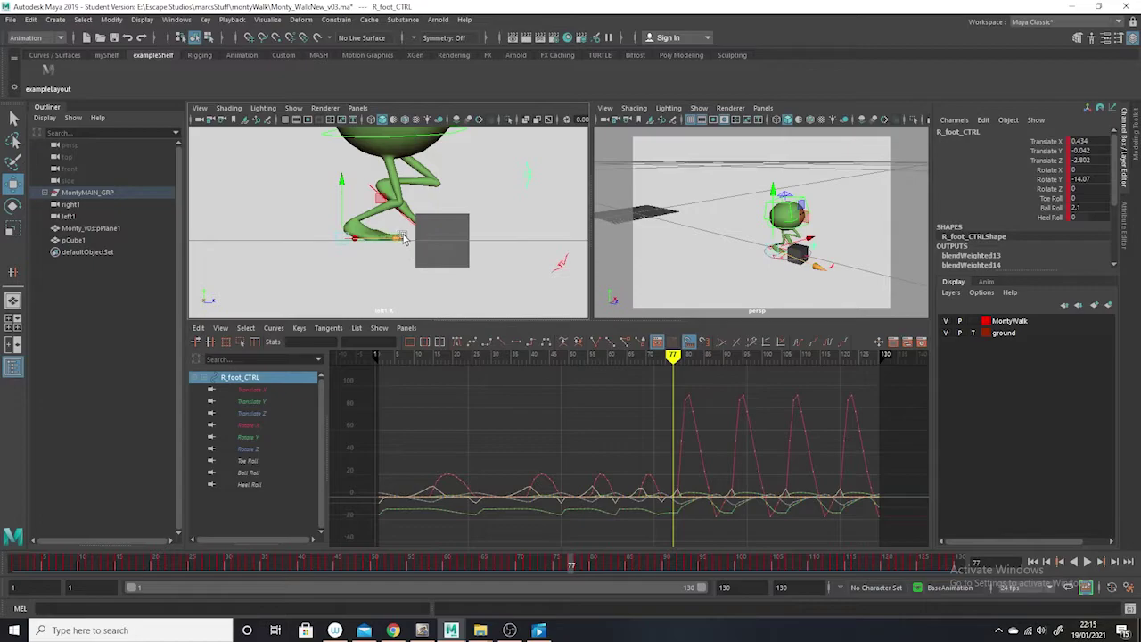
left_click_drag(573, 567, 571, 565)
left_click_drag(412, 239, 360, 238)
left_click_drag(574, 567, 580, 565)
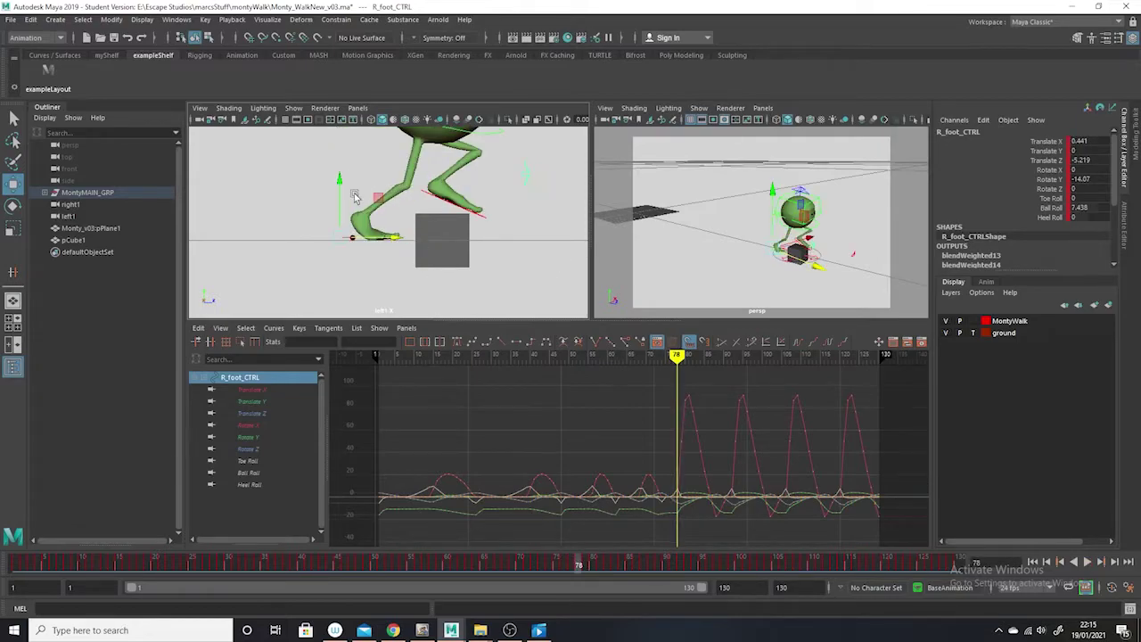
left_click_drag(398, 243, 420, 257)
left_click(588, 564)
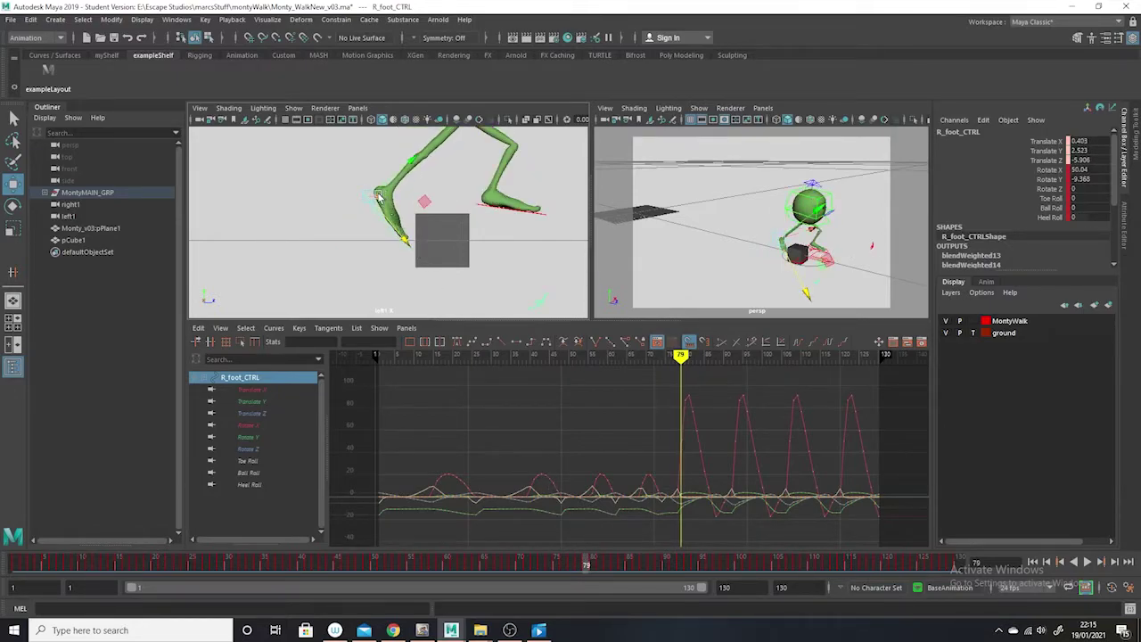
Step: Set the Move tool's axis orientation to World and try shifting R_foot_CTRL forward along Z at frame 79
double_click(15, 183)
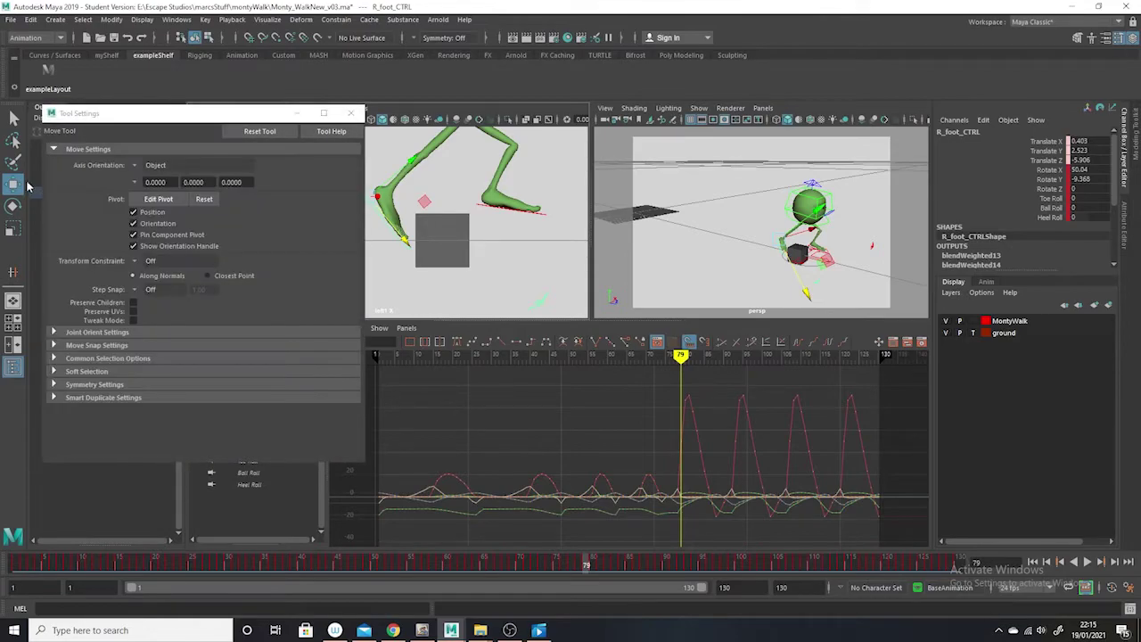
left_click(132, 167)
left_click(154, 181)
left_click_drag(432, 197, 437, 197)
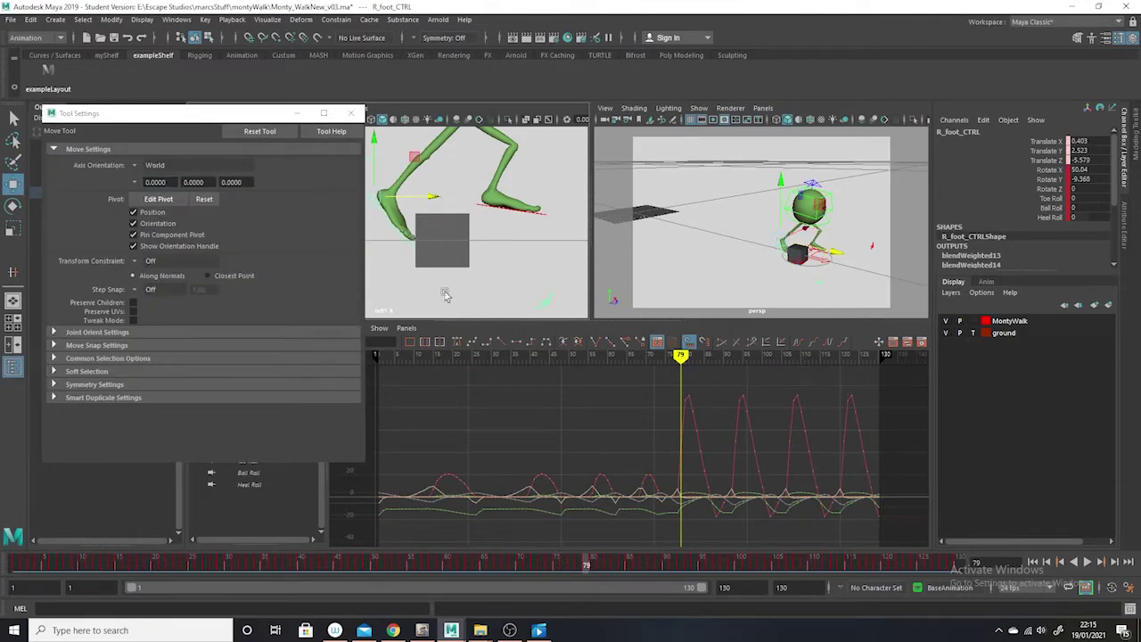
left_click(595, 568)
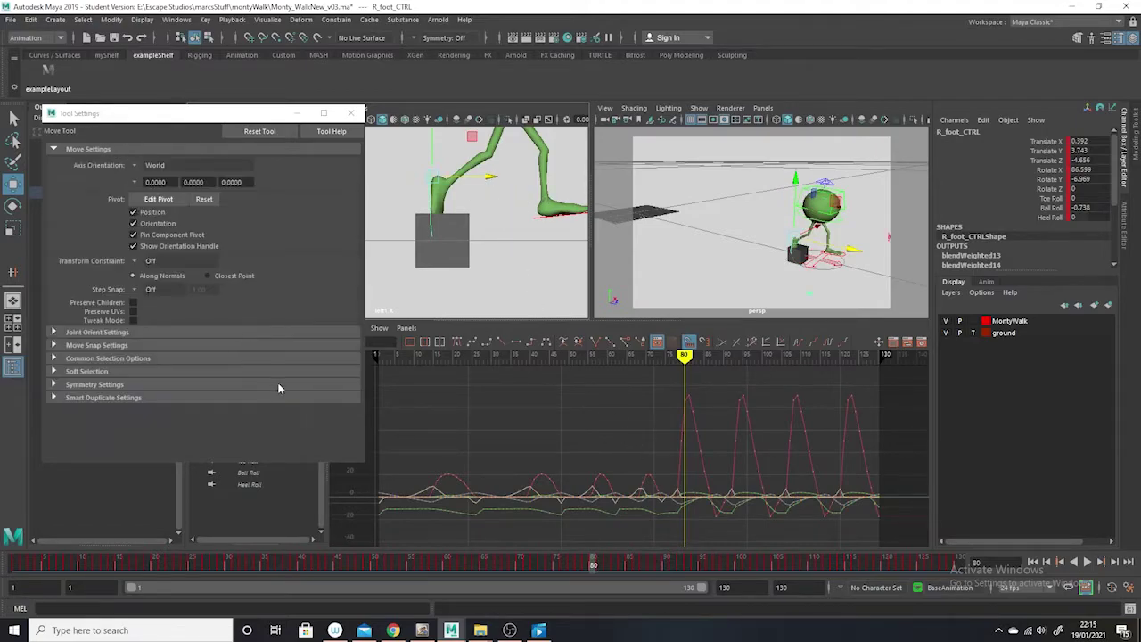
Step: Check the pose at frame 84, delete pCube1 from the scene and minimize the Move tool settings
left_click_drag(592, 568, 622, 568)
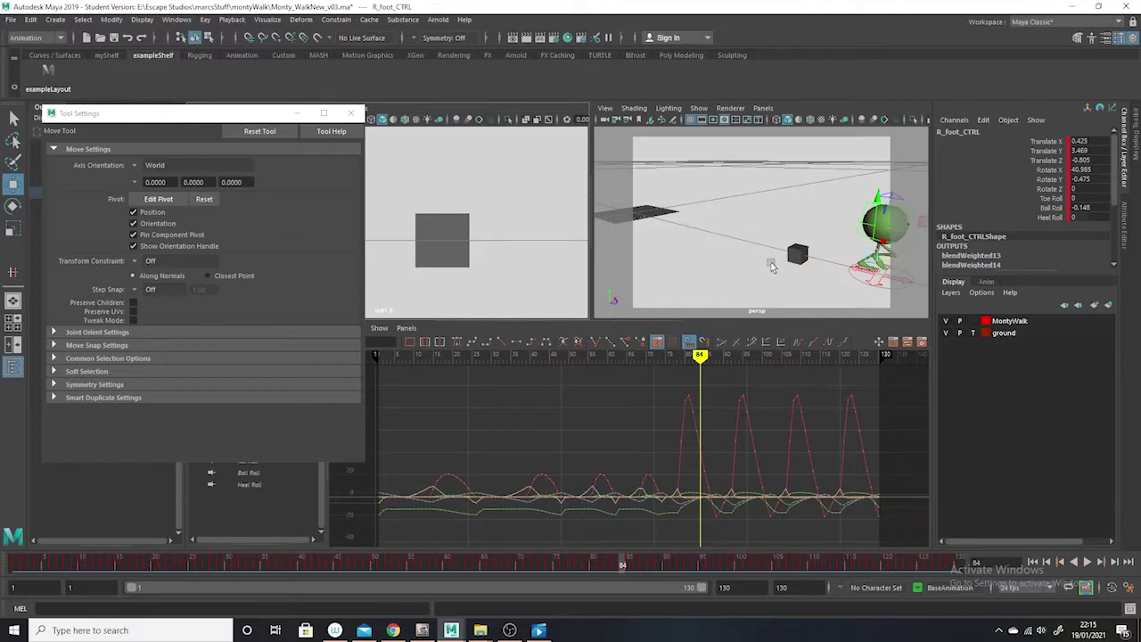
key("space")
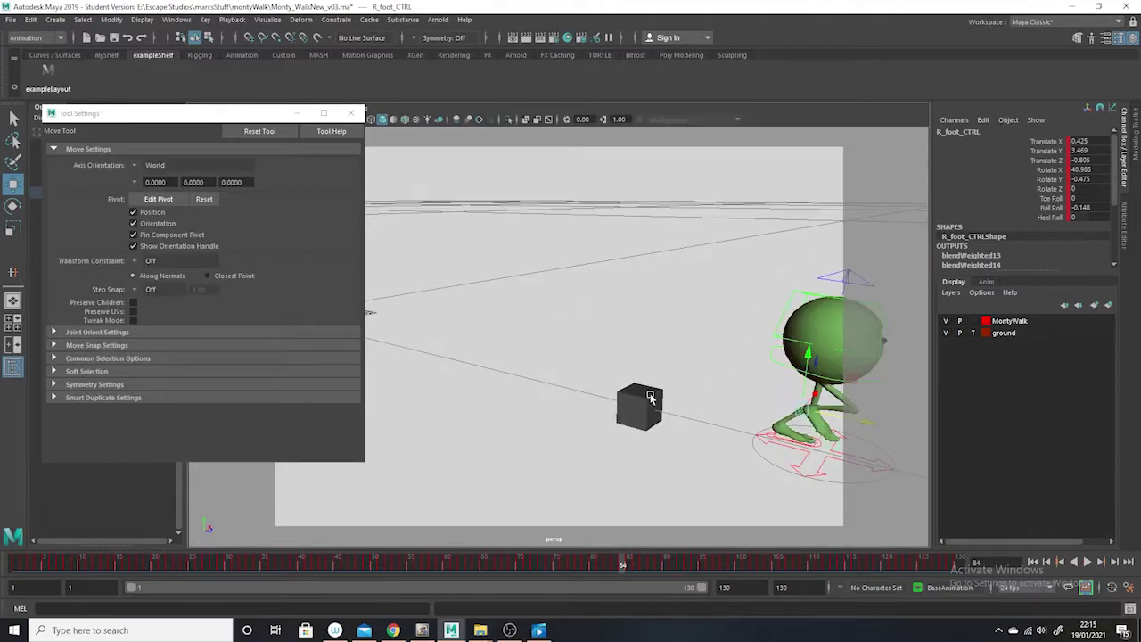
left_click(651, 398)
key("Delete")
left_click(298, 115)
Step: Scrub back to frame 17 and hide the character's control curves in the perspective view
scroll(541, 425, "down", 8)
left_click_drag(568, 489, 548, 465, "alt")
left_click_drag(733, 560, 139, 463)
scroll(482, 423, "up", 6)
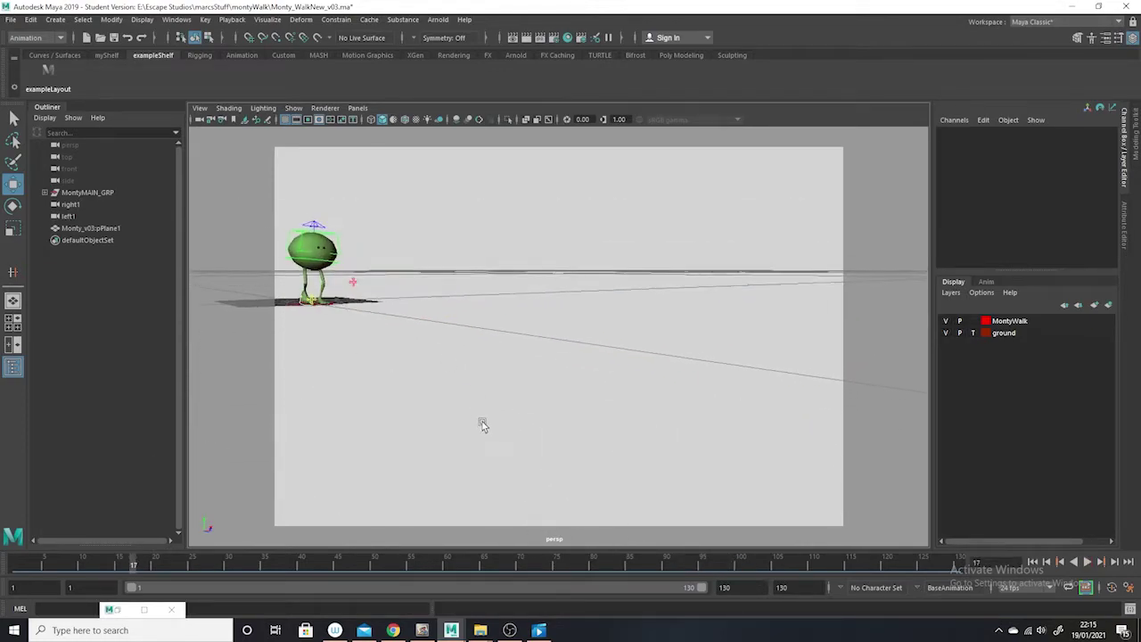
left_click(294, 107)
left_click(330, 186)
left_click_drag(438, 351, 434, 350, "alt")
Step: Play the animation without visible controls and scrub up to frame 76 to review the transition
left_click(1088, 562)
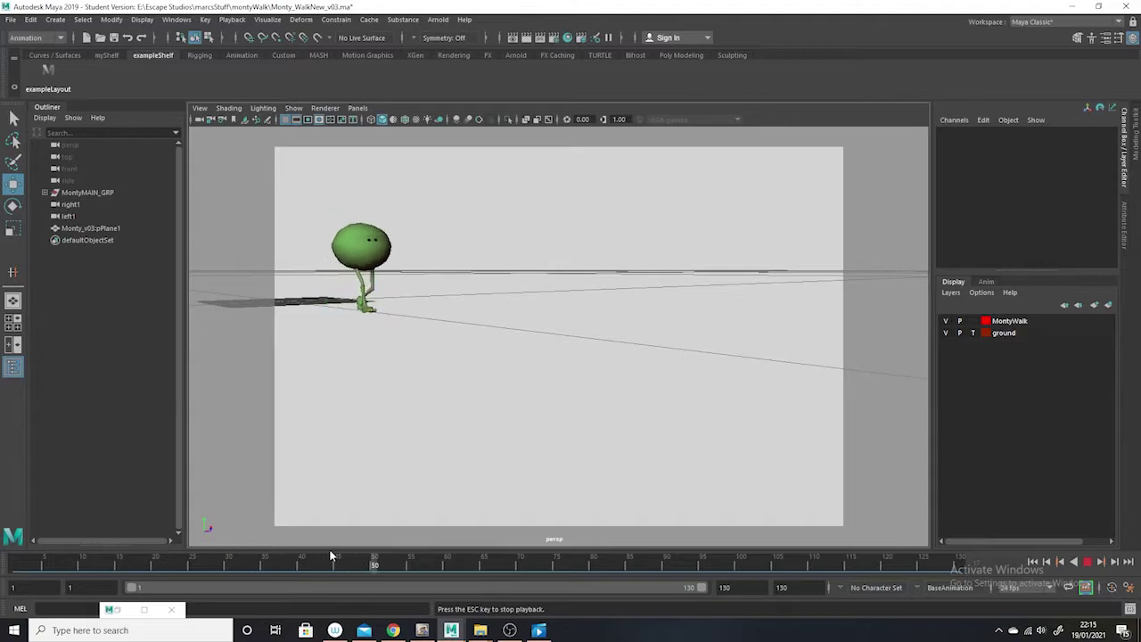
mouse_move(445, 566)
left_mouse_down()
mouse_move(417, 563)
mouse_move(562, 582)
left_mouse_up()
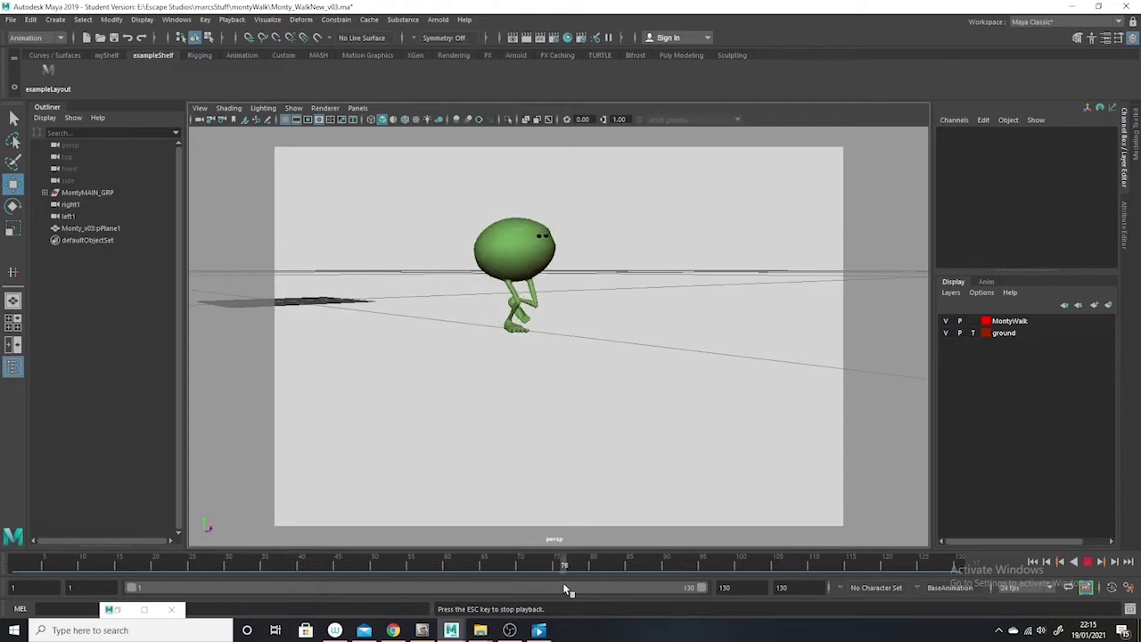
left_click(1089, 562)
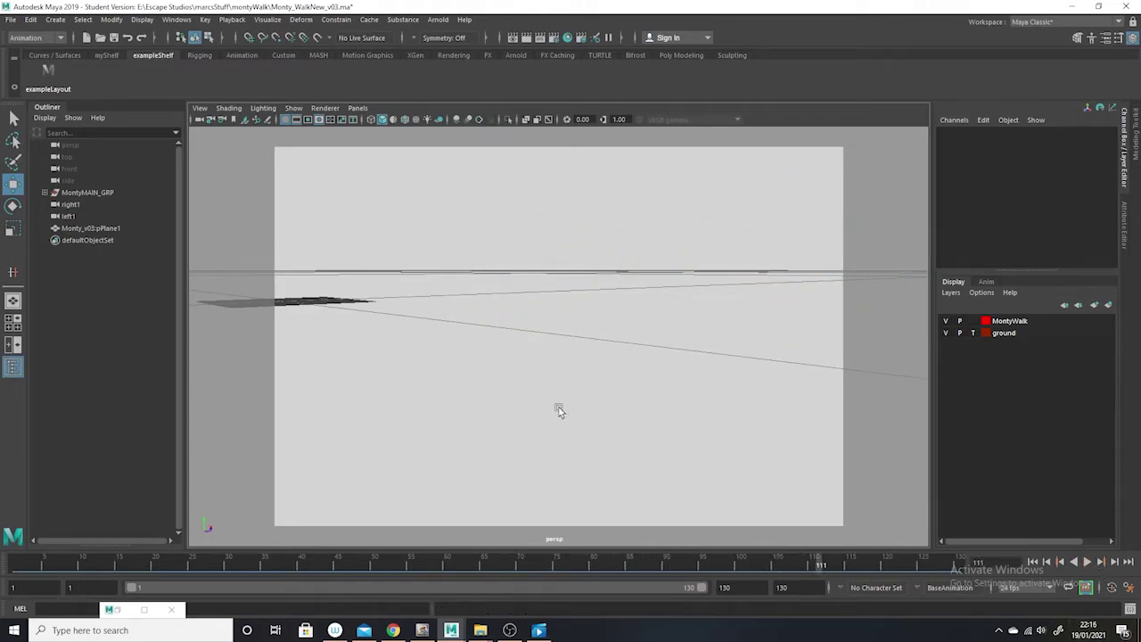
Step: Return to the multi-view layout and follow the character in the side view up to frame 76
key("space")
left_click_drag(272, 572, 5, 458)
right_click_drag(479, 273, 269, 212, "alt")
key("shift+a")
middle_click_drag(261, 209, 446, 220, "alt")
right_click_drag(447, 220, 489, 254, "alt")
left_click_drag(379, 567, 113, 507)
right_click_drag(530, 226, 251, 198, "alt")
middle_click_drag(437, 244, 395, 254, "alt")
left_click_drag(203, 555, 557, 566)
middle_click_drag(535, 218, 410, 205, "alt")
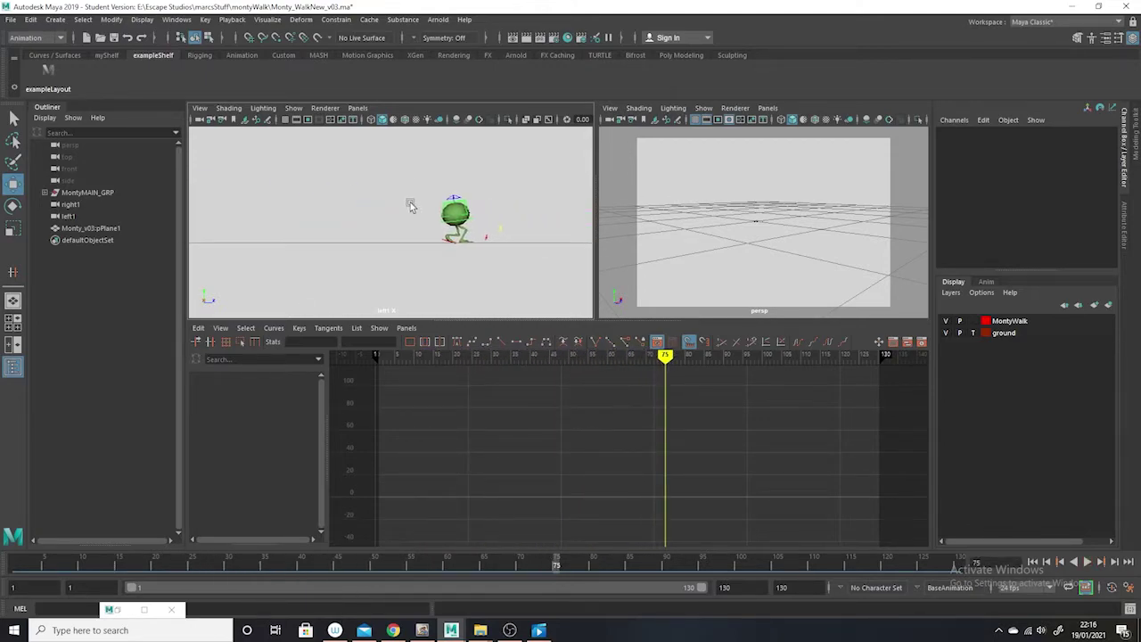
mouse_move(556, 565)
left_mouse_down()
mouse_move(536, 567)
mouse_move(573, 571)
mouse_move(562, 565)
left_mouse_up()
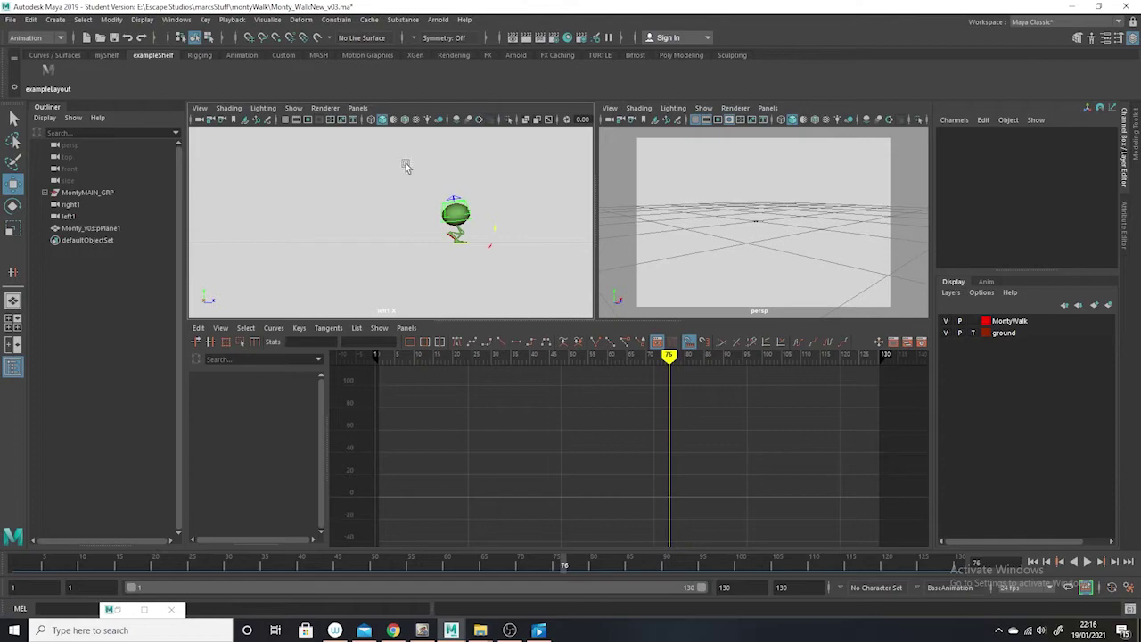
Step: Create a polygon cube and move it to about 70.6 in Translate Z, at the planted foot's toe on frame 76
left_click(54, 19)
mouse_move(98, 61)
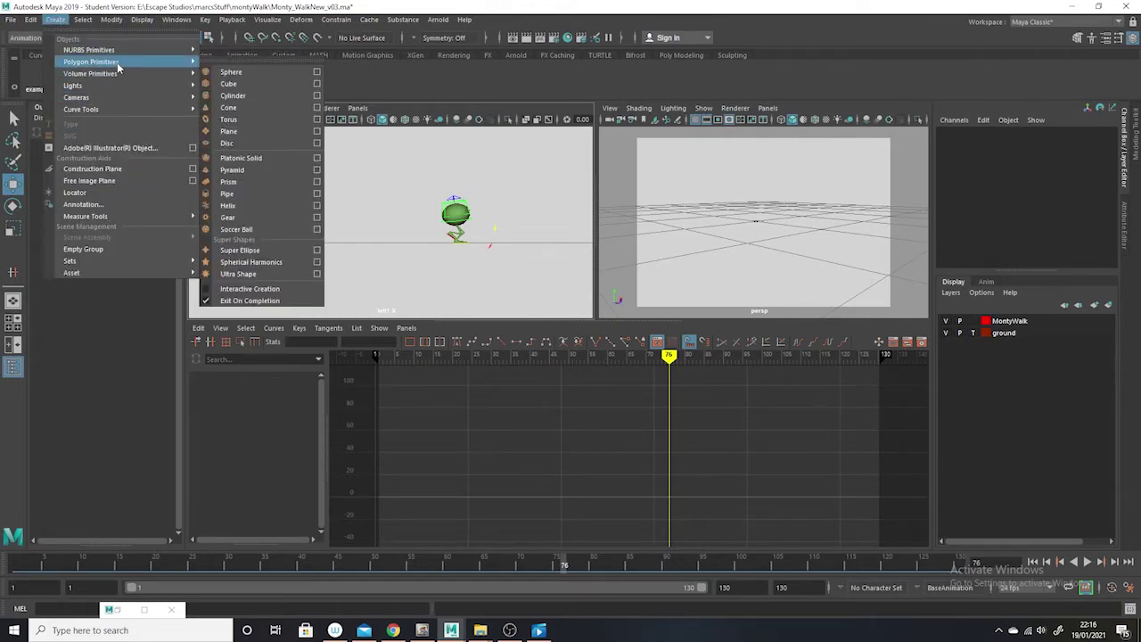
left_click(250, 85)
left_click_drag(268, 247, 525, 252)
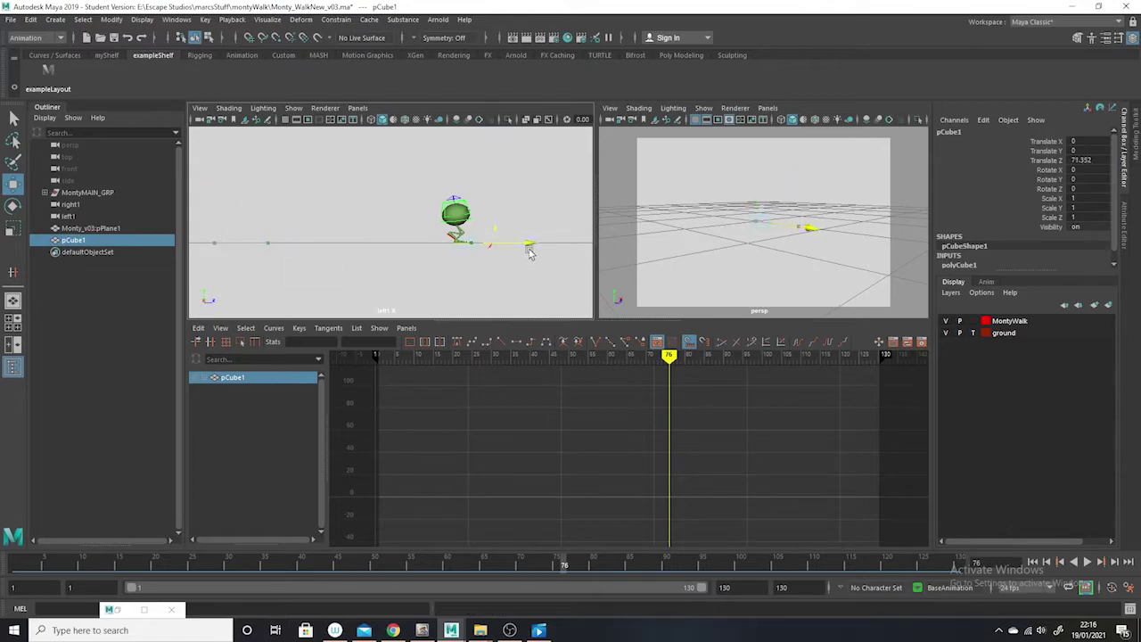
scroll(499, 268, "up", 8)
scroll(469, 282, "up", 1)
left_click_drag(535, 263, 521, 283)
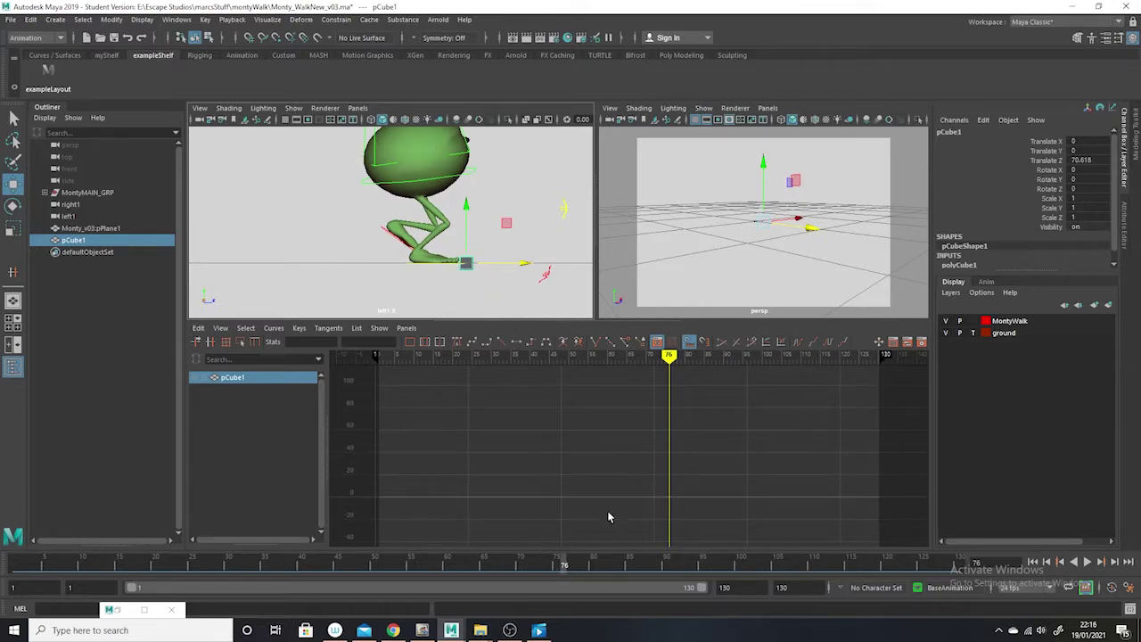
Step: Select the right foot control and scrub frames 76 to 79 in the side view to compare the toe with the cube
mouse_move(567, 568)
left_mouse_down()
mouse_move(557, 568)
mouse_move(572, 568)
left_mouse_up()
left_click_drag(401, 264, 483, 228)
left_click(577, 561)
left_click(584, 565)
left_click(573, 566)
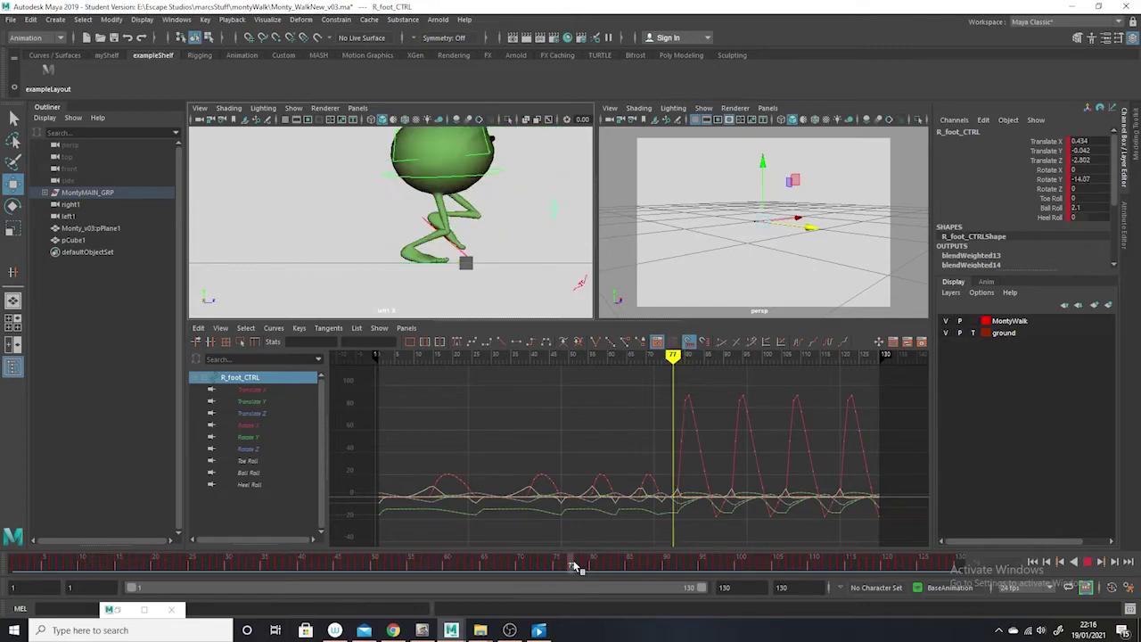
mouse_move(573, 565)
left_mouse_down()
mouse_move(538, 561)
mouse_move(571, 558)
left_mouse_up()
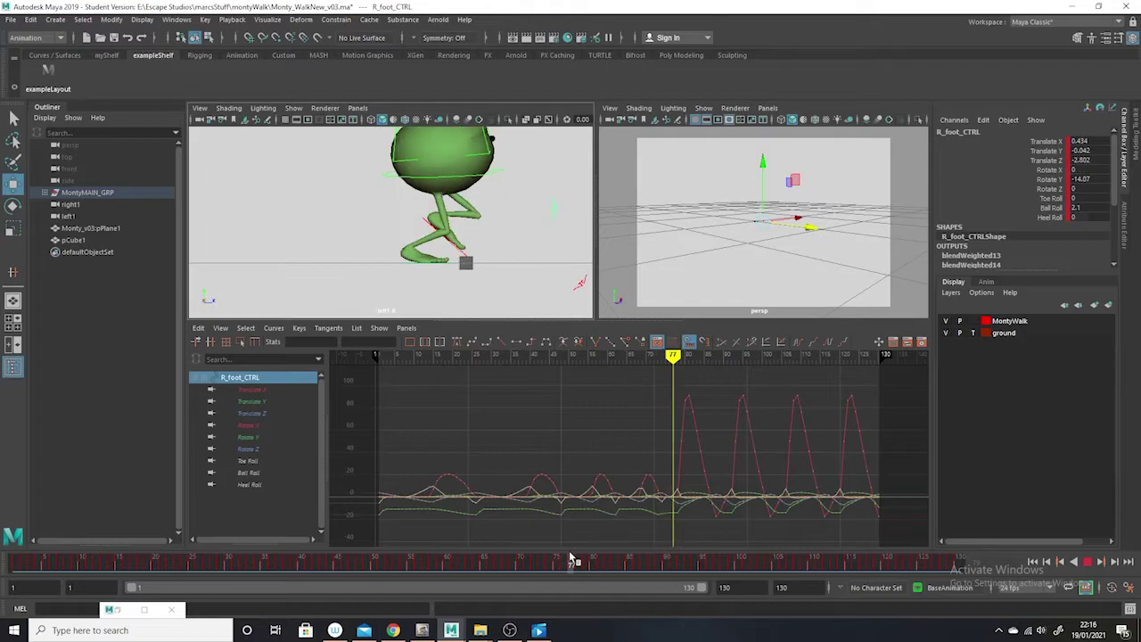
Step: Turn on auto keyframing and move the right foot control forward to about -1.97 in Translate Z on frame 77, with the toe at the cube
left_click(471, 265)
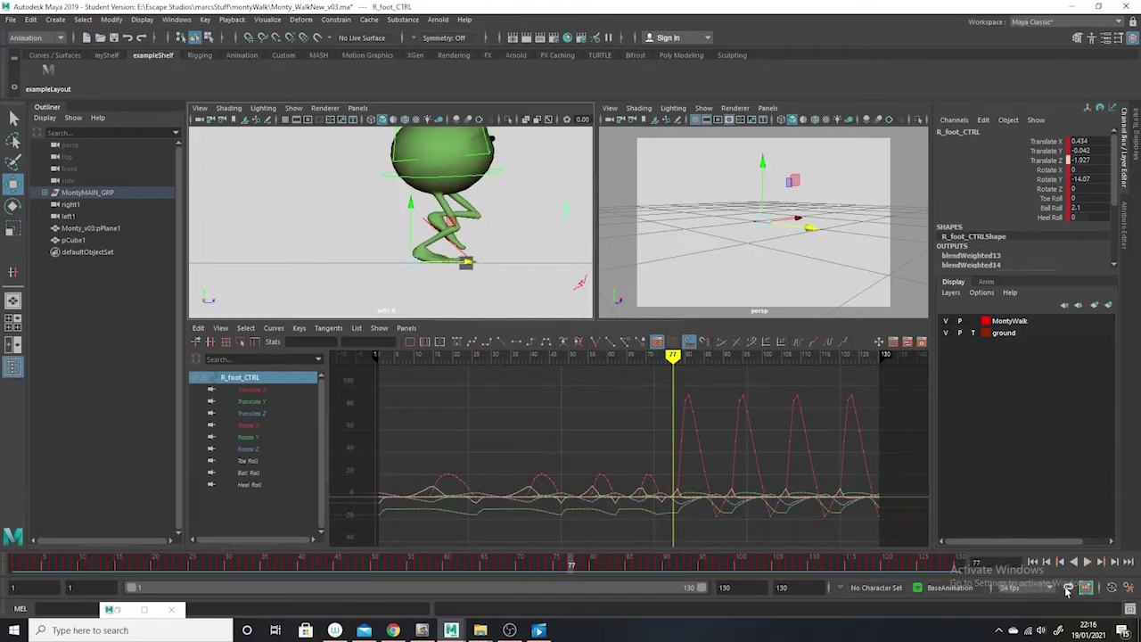
mouse_move(573, 571)
left_mouse_down()
mouse_move(548, 561)
mouse_move(573, 566)
left_mouse_up()
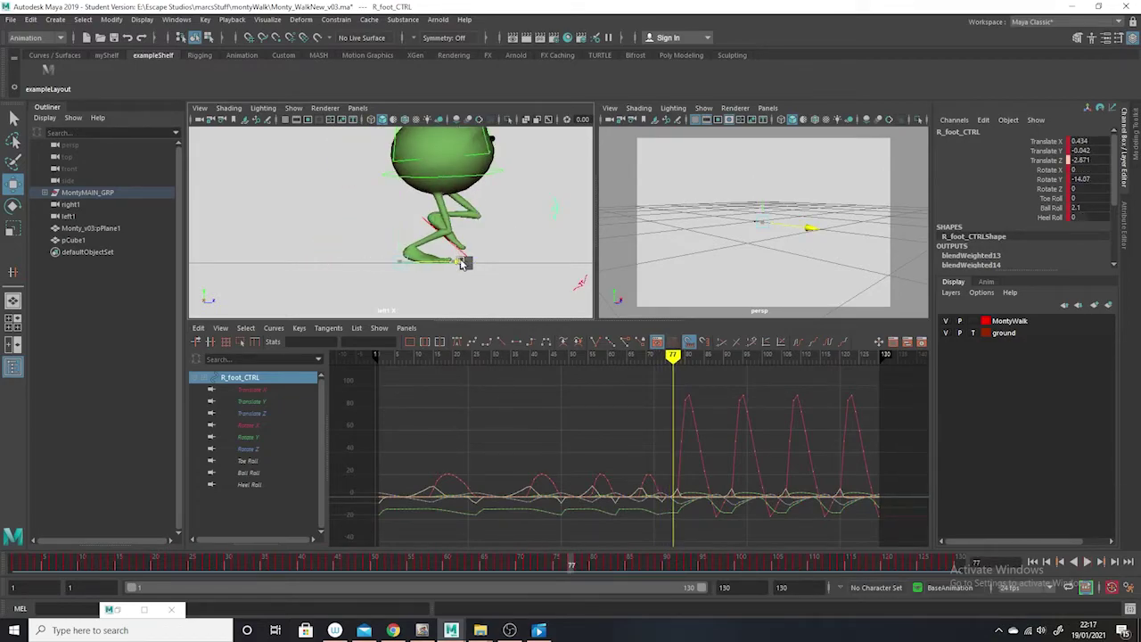
left_click_drag(465, 266, 470, 265)
left_click(579, 569)
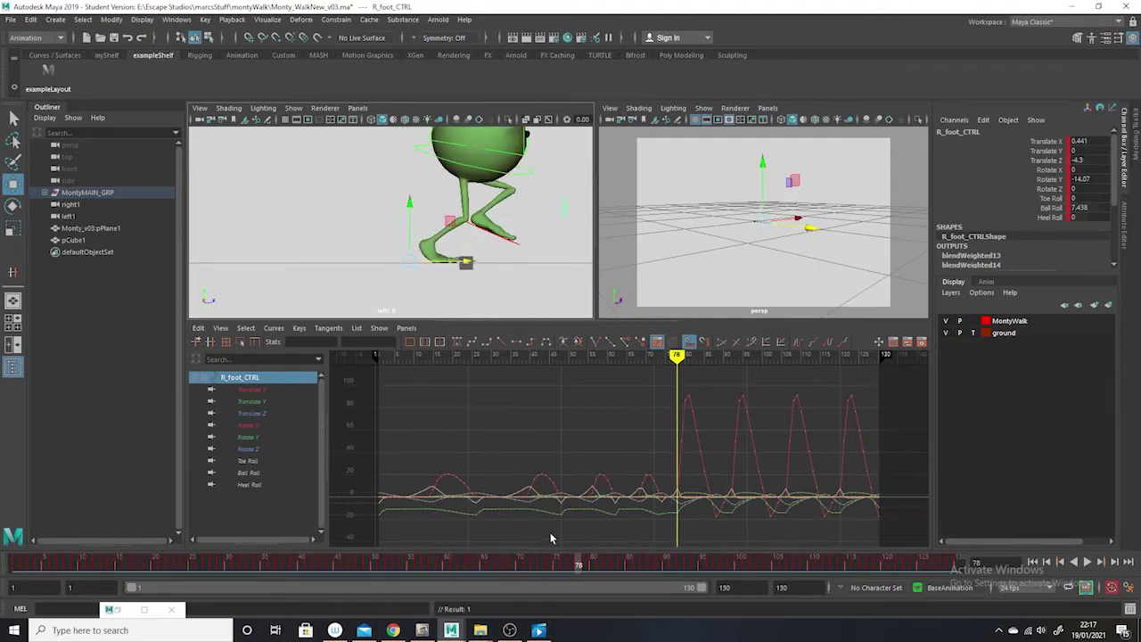
left_click(589, 568)
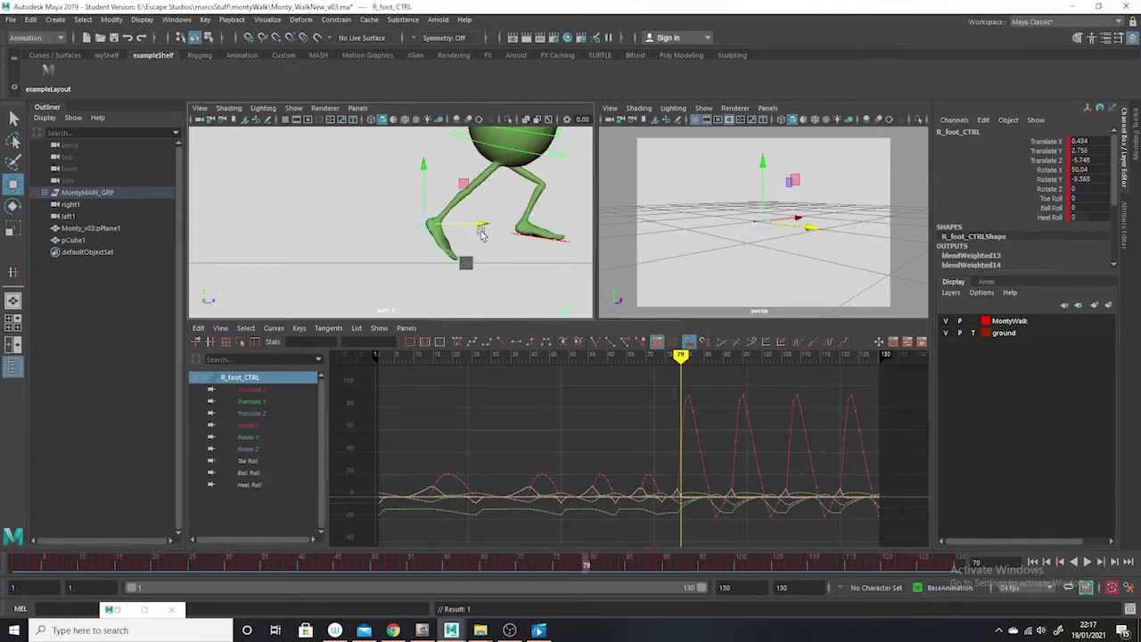
Step: Play the animation from about frame 25 in the full perspective view to review the walk-to-run transition
mouse_move(581, 566)
left_mouse_down()
mouse_move(543, 561)
mouse_move(608, 563)
left_mouse_up()
key("space")
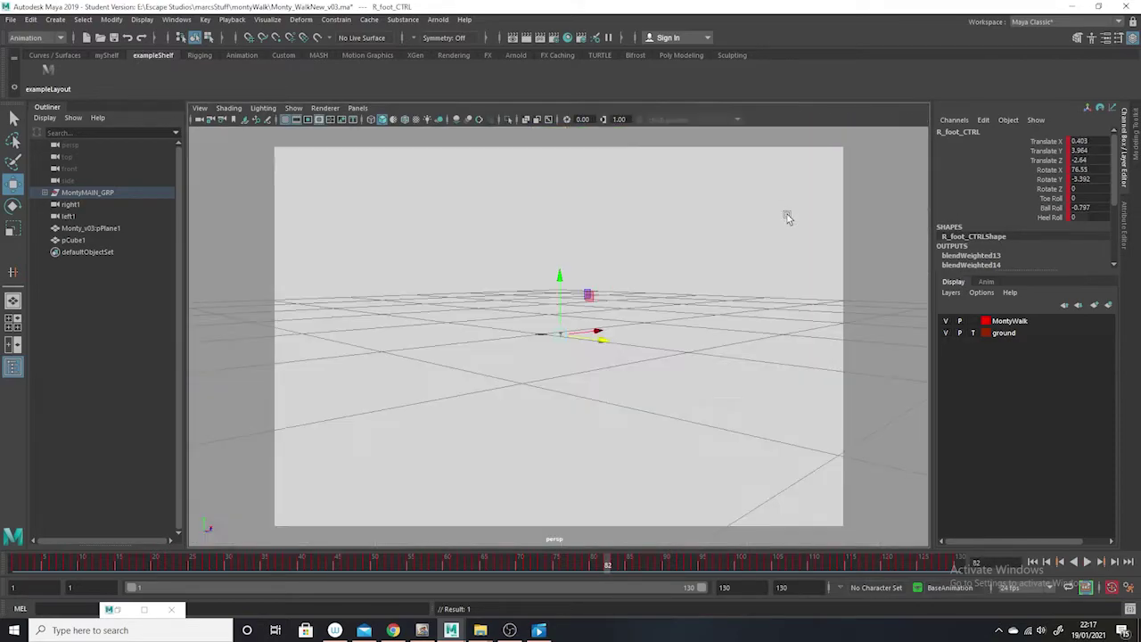
left_click_drag(614, 366, 562, 443, "alt")
left_click_drag(544, 564, 206, 563)
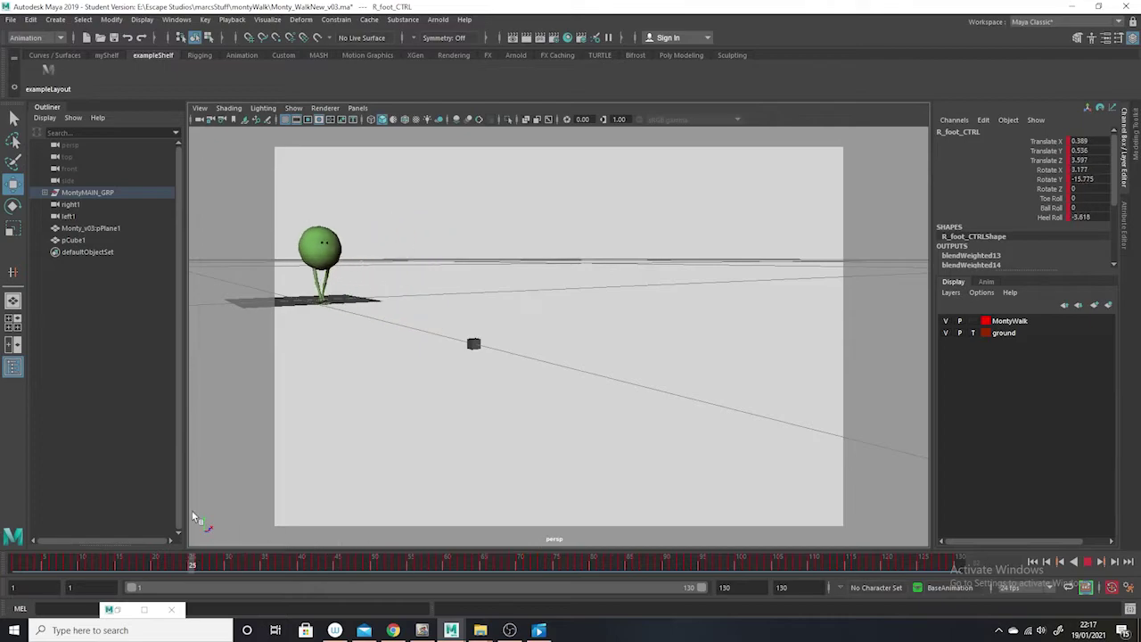
left_click(1088, 562)
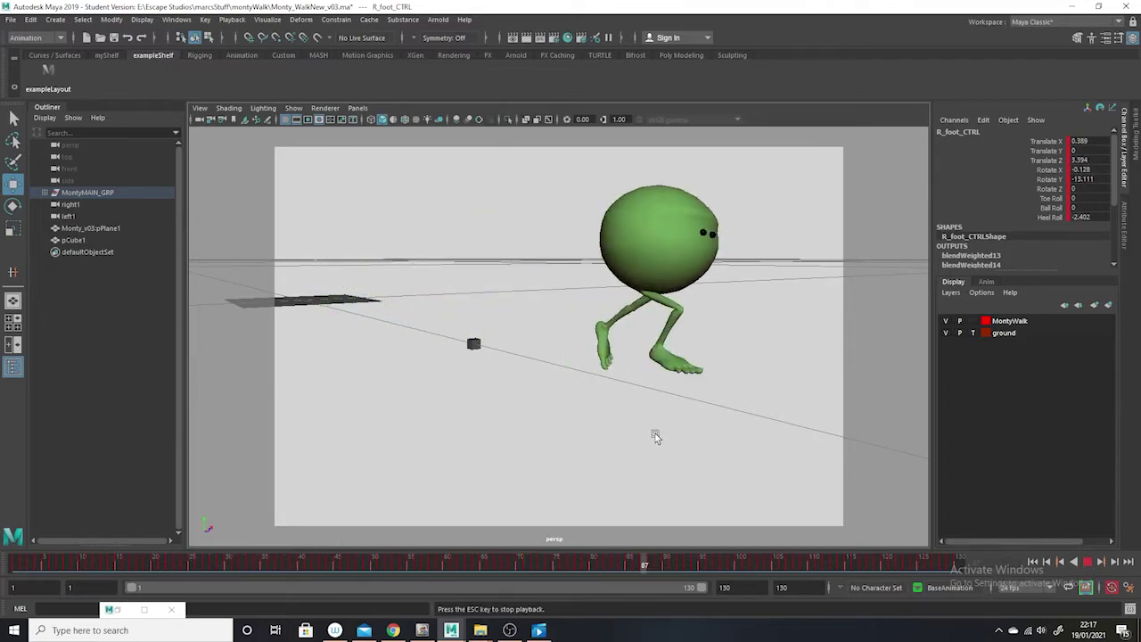
right_click_drag(718, 453, 627, 449, "alt")
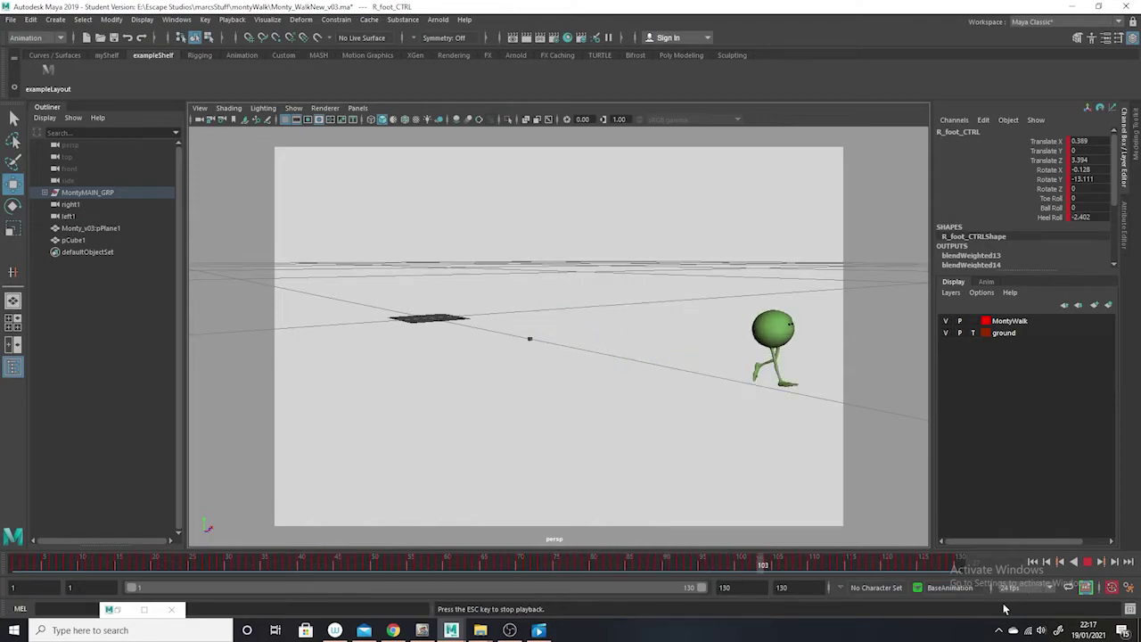
key("Escape")
Step: Scrub through the transition close up in the perspective view and stop on frame 75
left_click_drag(487, 567, 600, 564)
scroll(589, 451, "up", 5)
scroll(606, 437, "up", 5)
mouse_move(616, 465)
left_mouse_down("alt")
mouse_move(629, 448)
mouse_move(636, 460)
mouse_move(626, 447)
left_mouse_up("alt")
mouse_move(593, 564)
left_mouse_down()
mouse_move(541, 563)
mouse_move(573, 568)
mouse_move(557, 564)
left_mouse_up()
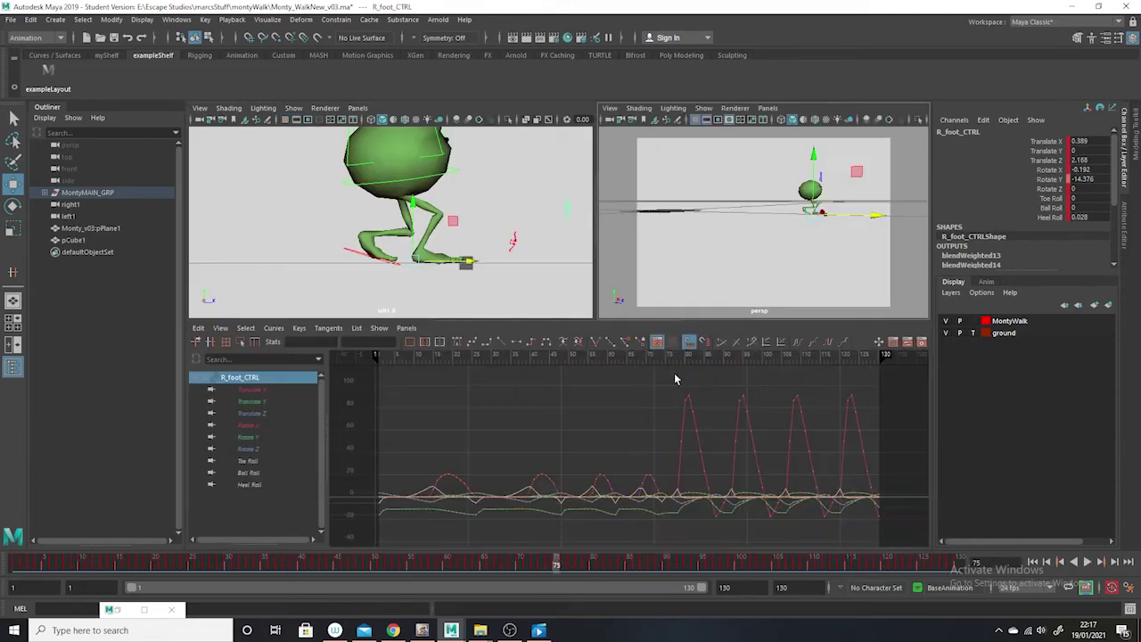
Step: Return to the multi-view layout, frame the planted foot and cube in the perspective view, and show NURBS curves there
key("space")
middle_click_drag(819, 217, 800, 232, "alt")
scroll(792, 236, "up", 10)
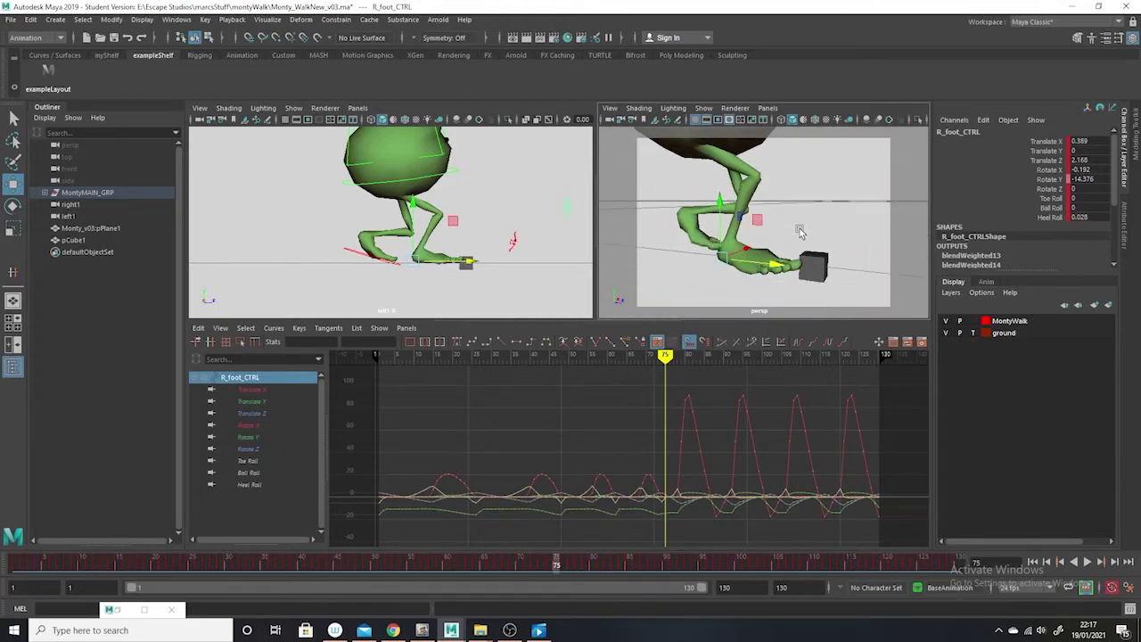
left_click(703, 109)
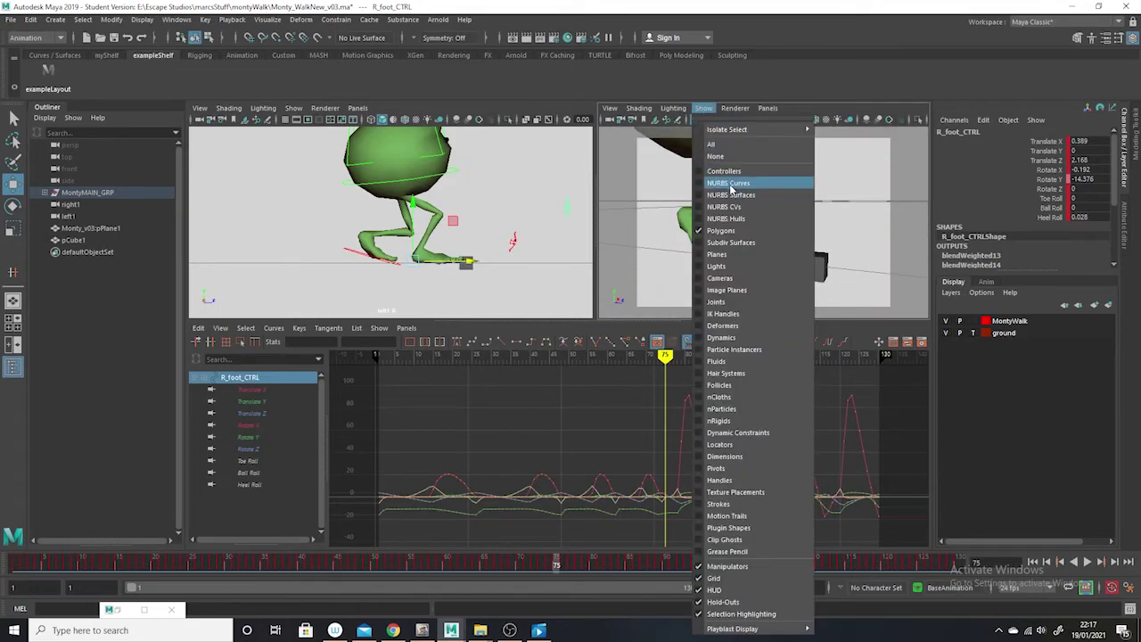
left_click(731, 189)
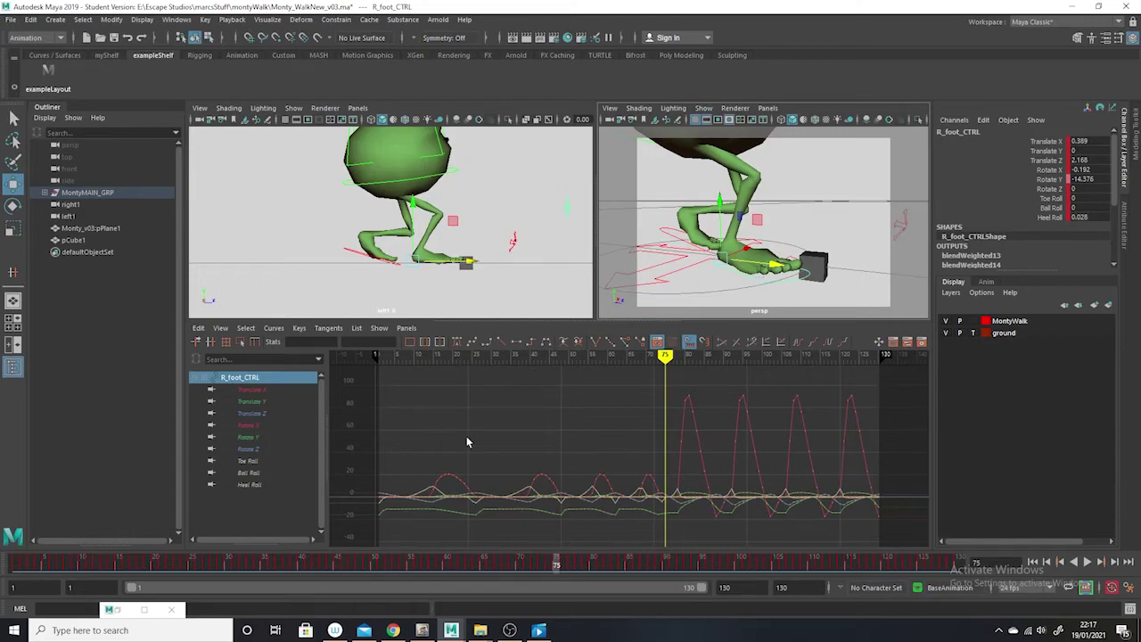
Step: Move the reference cube to about 70.88 in Translate Z at the toe on frame 75 and compare it on frame 76
left_click(470, 270)
left_click_drag(519, 267, 524, 267)
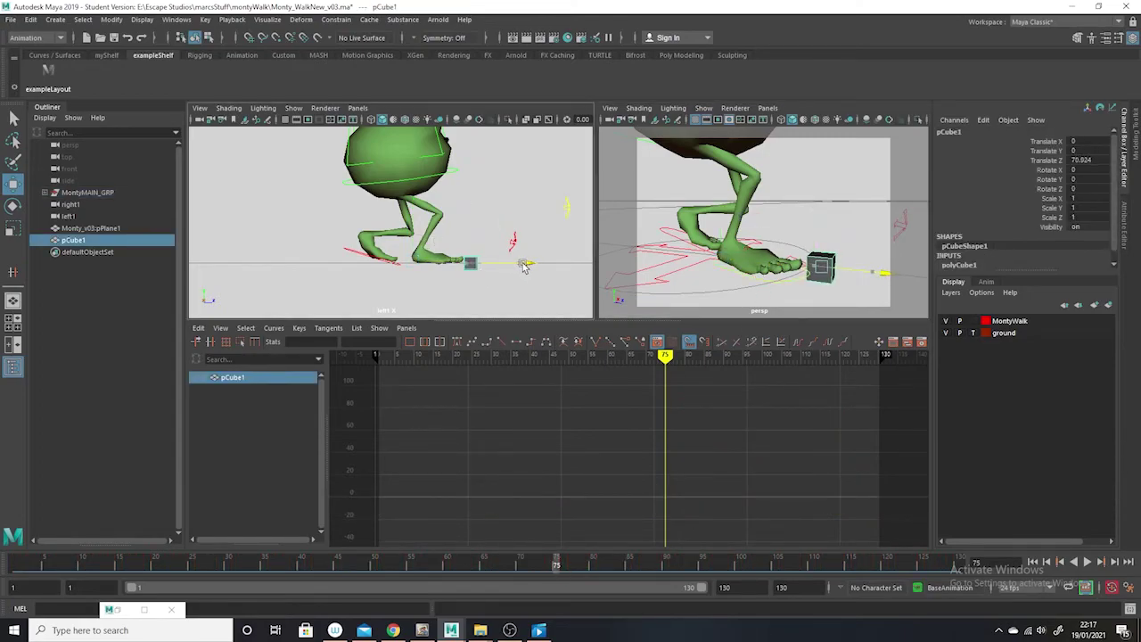
key("alt+v")
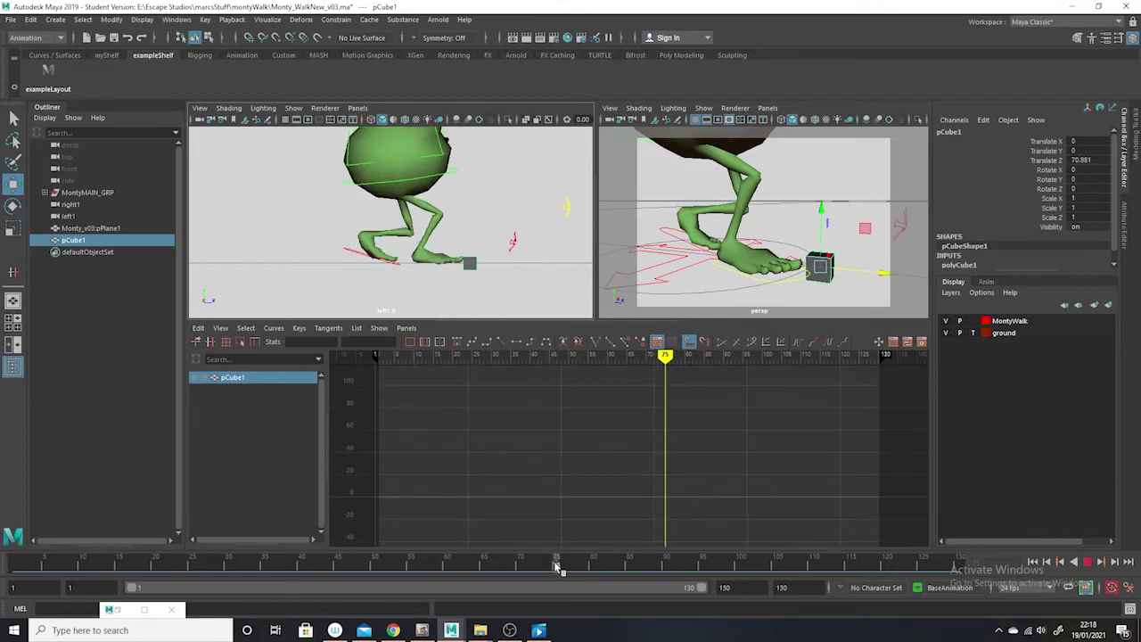
key("alt+v")
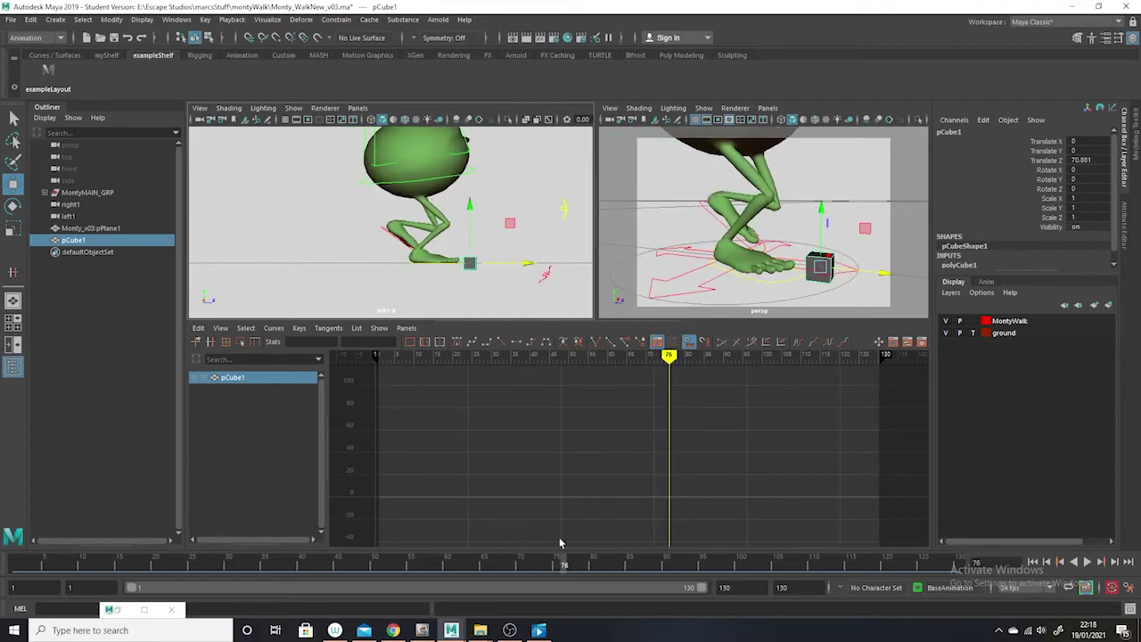
left_click(413, 264)
key("ctrl+z")
key("ctrl+z")
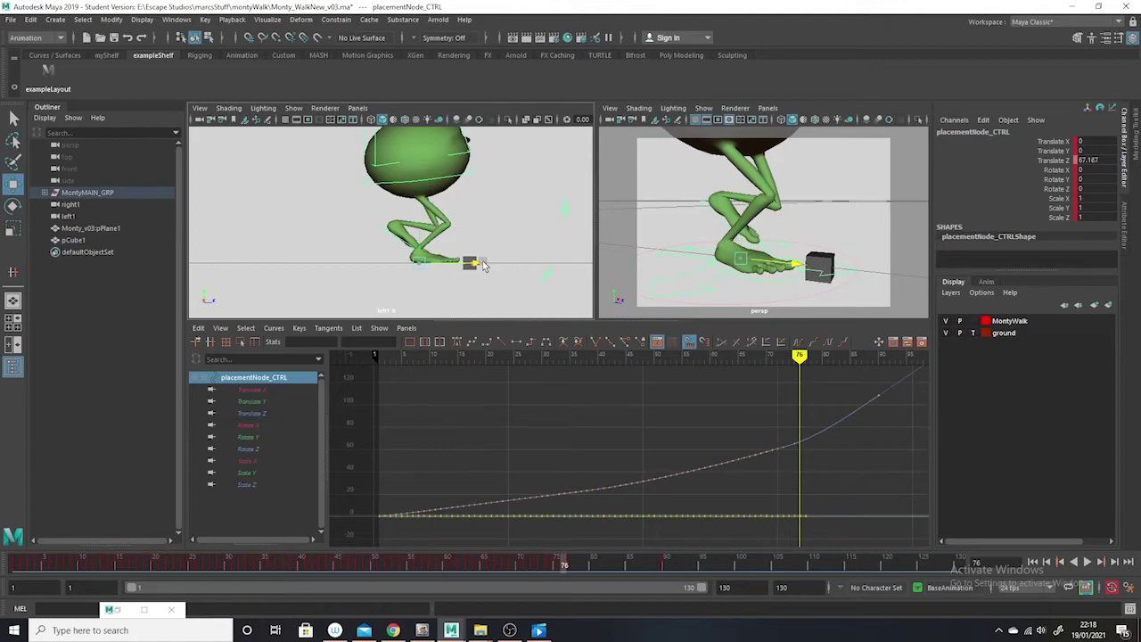
Step: Move the right foot control forward toward the cube on frames 76 and 77, to about -1.75 in Translate Z on frame 77
left_click(773, 275)
left_click_drag(771, 272, 778, 271)
left_click(572, 564)
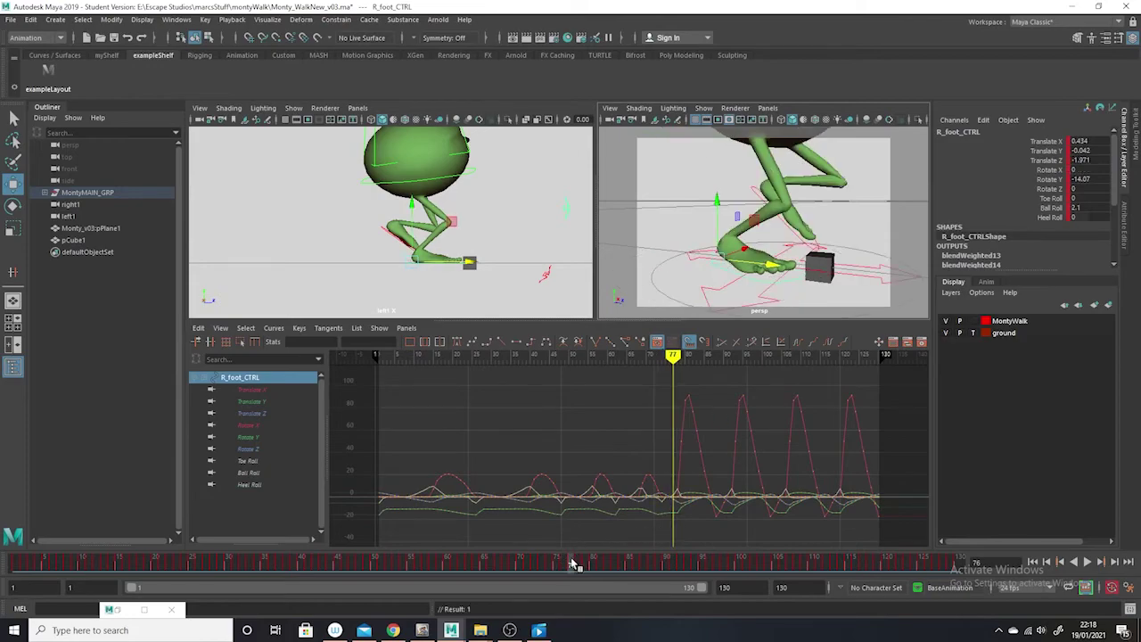
left_click_drag(471, 264, 474, 263)
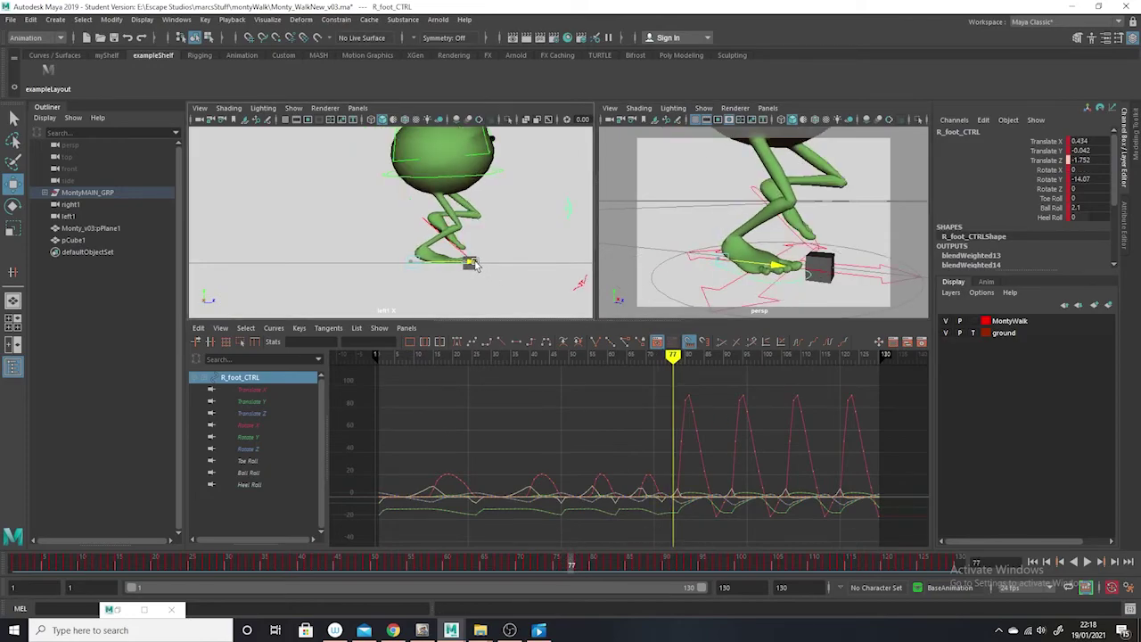
Step: Move the right foot control forward to about -4.08 in Translate Z on frame 78 and about -5.4 on frame 79
left_click(579, 564)
left_click_drag(469, 262, 470, 262)
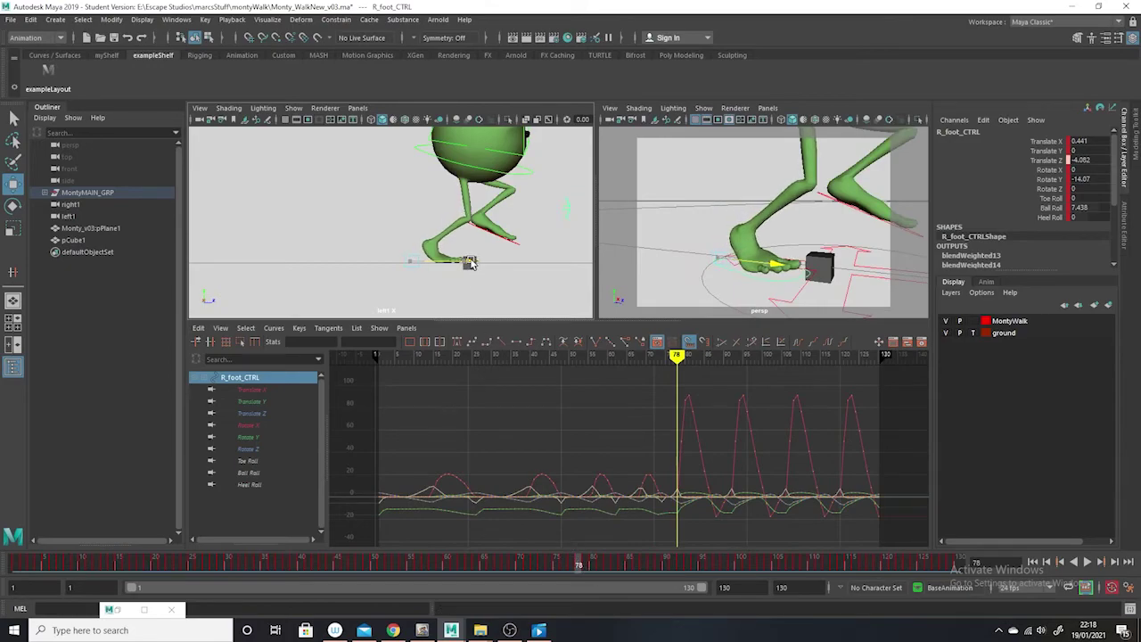
left_click(587, 567)
left_click_drag(485, 223, 489, 223)
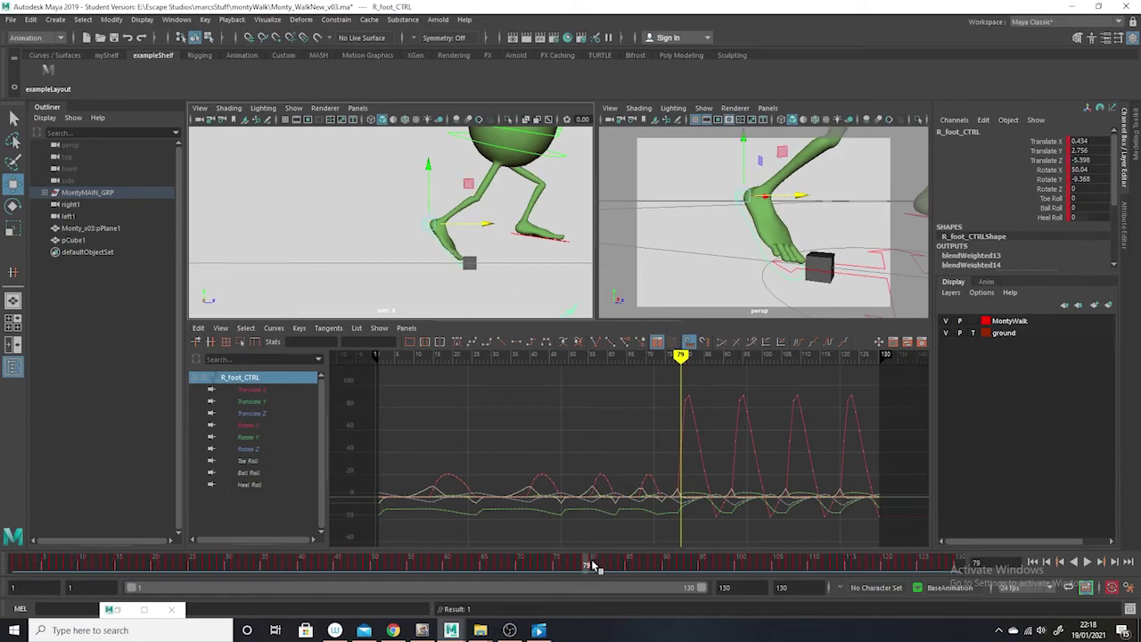
key("alt+v")
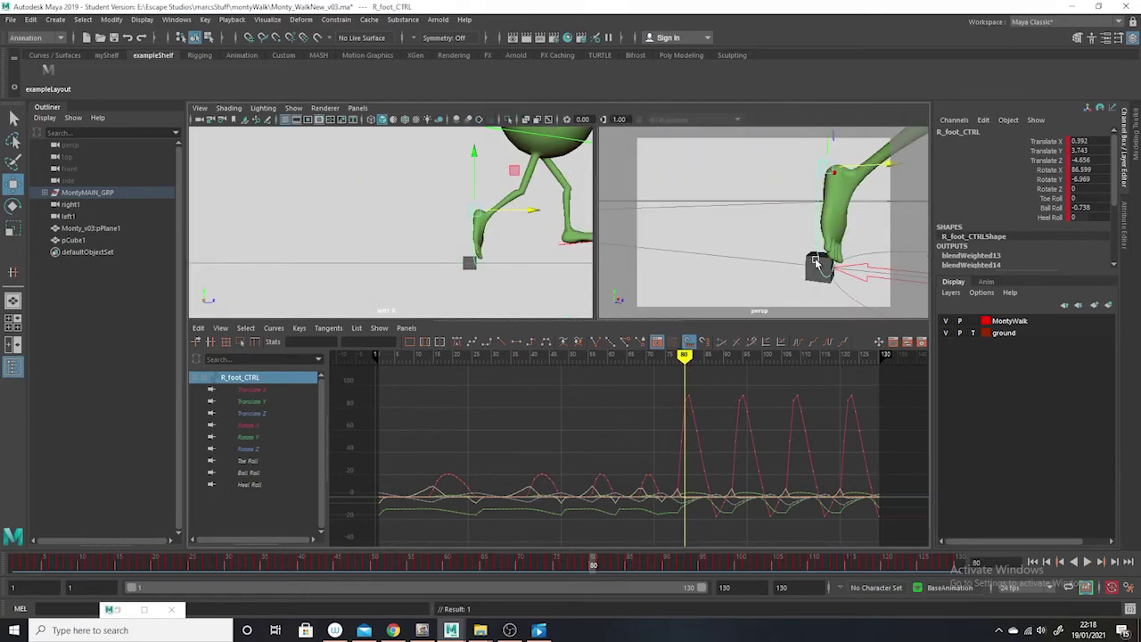
Step: Hide NURBS curves in the full perspective view and play the animation from frame 43 to review the foot contact
key("space")
right_click_drag(846, 321, 653, 336, "alt")
left_click_drag(654, 336, 649, 330, "alt")
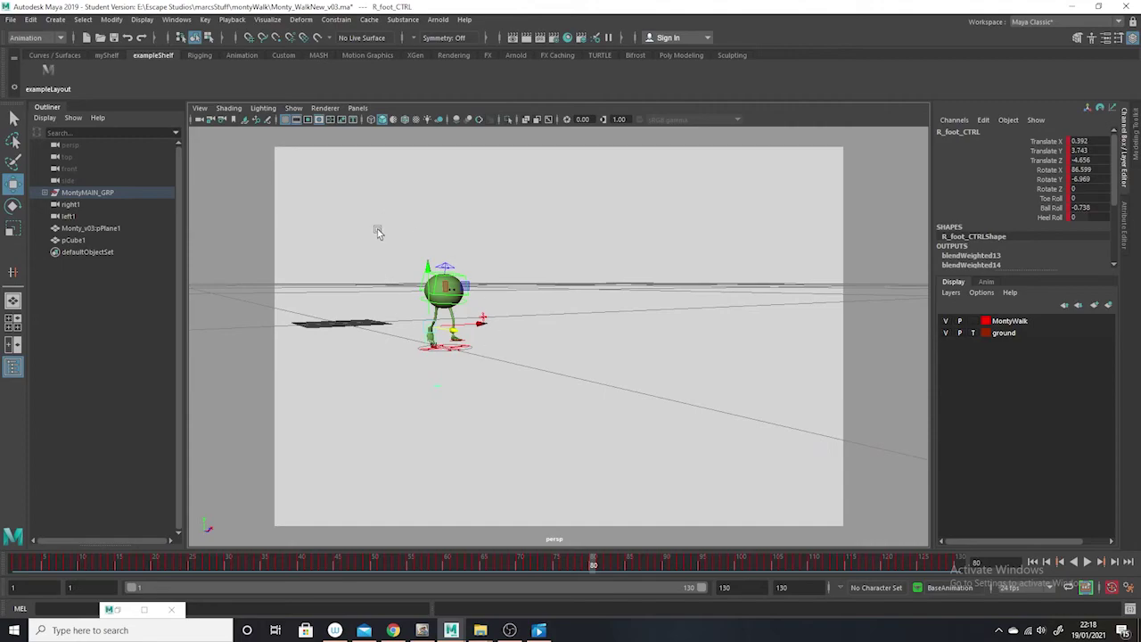
left_click(295, 109)
left_click(347, 184)
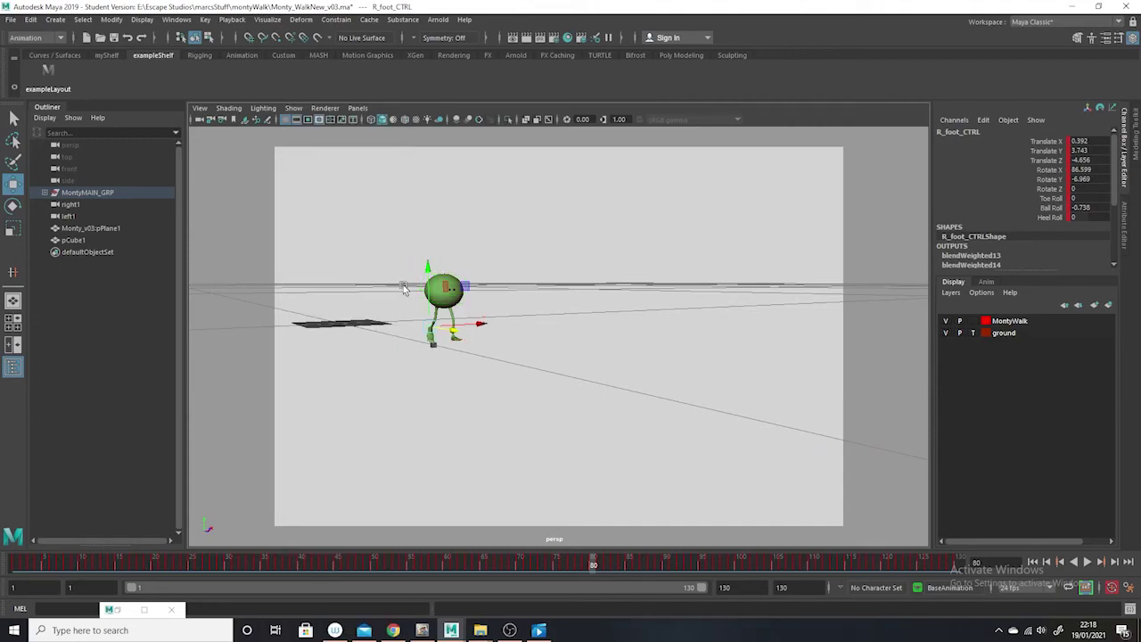
left_click(324, 562)
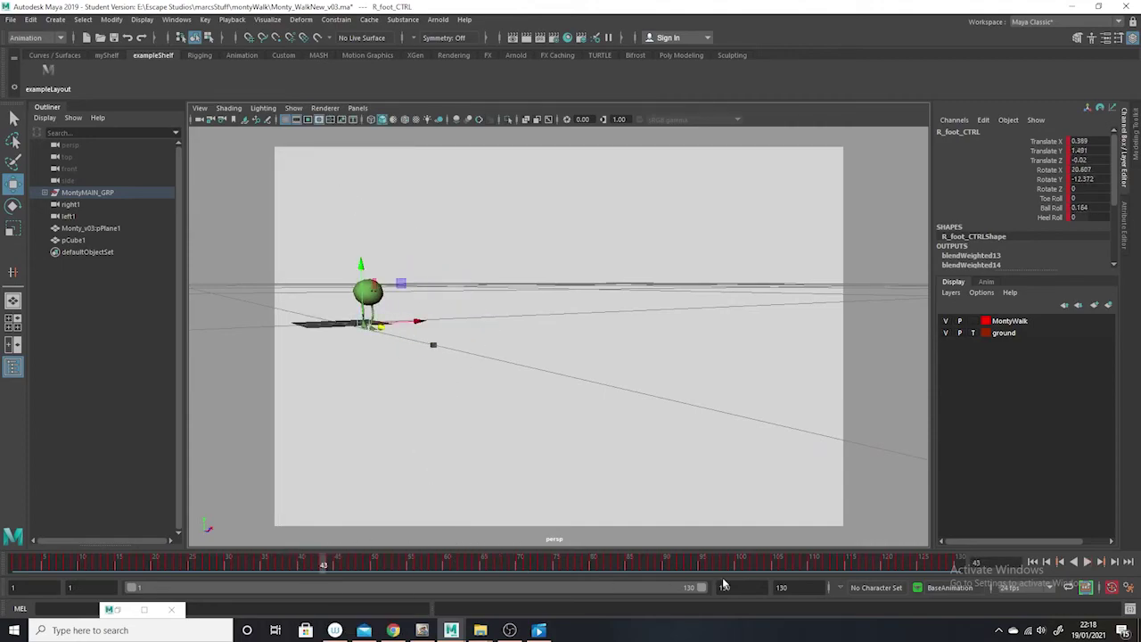
left_click(1087, 563)
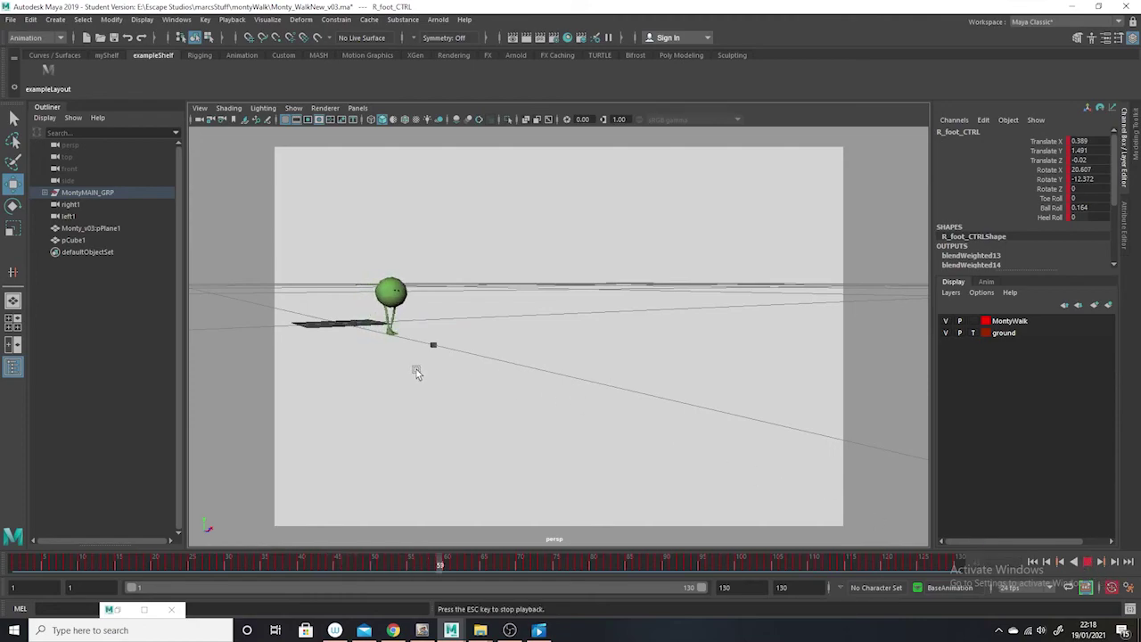